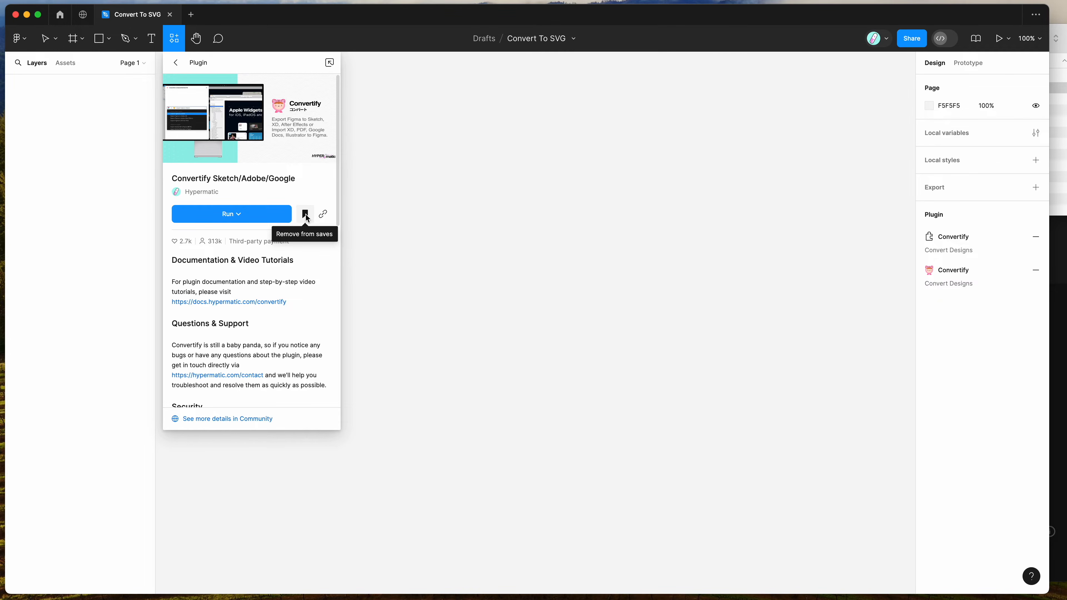
- Run the Convertify Sketch/Adobe/Google plugin from the saved plugins
click(393, 142)
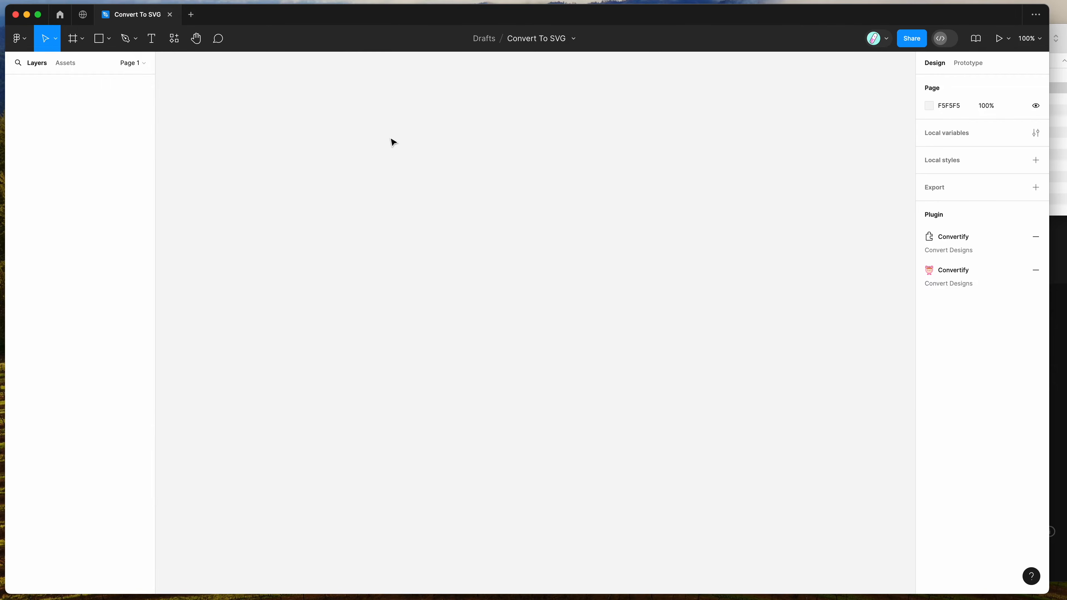
right_click(393, 142)
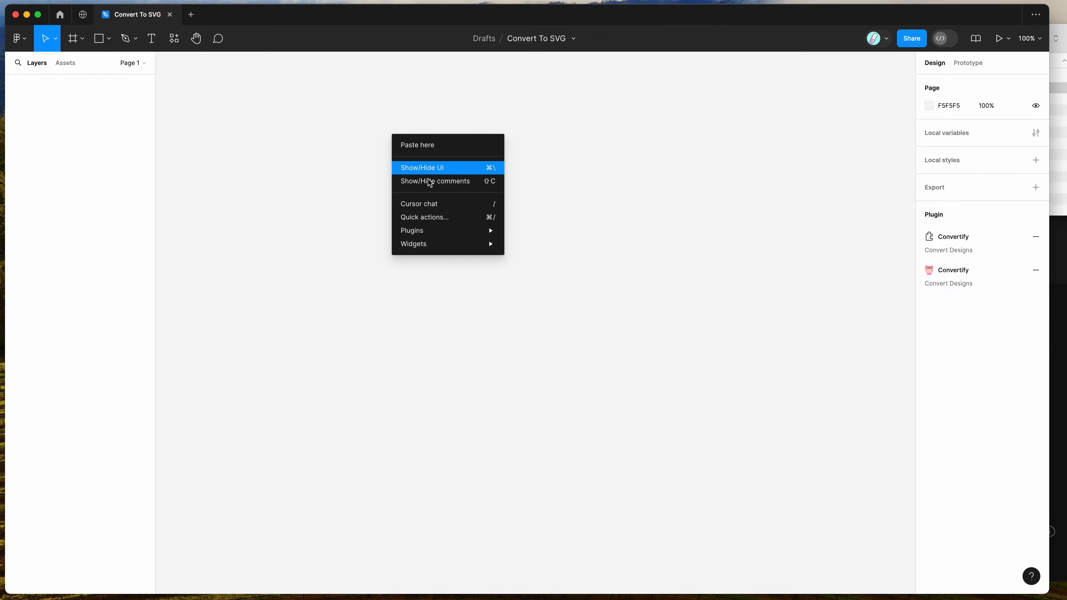
mouse_move(439, 232)
mouse_move(569, 342)
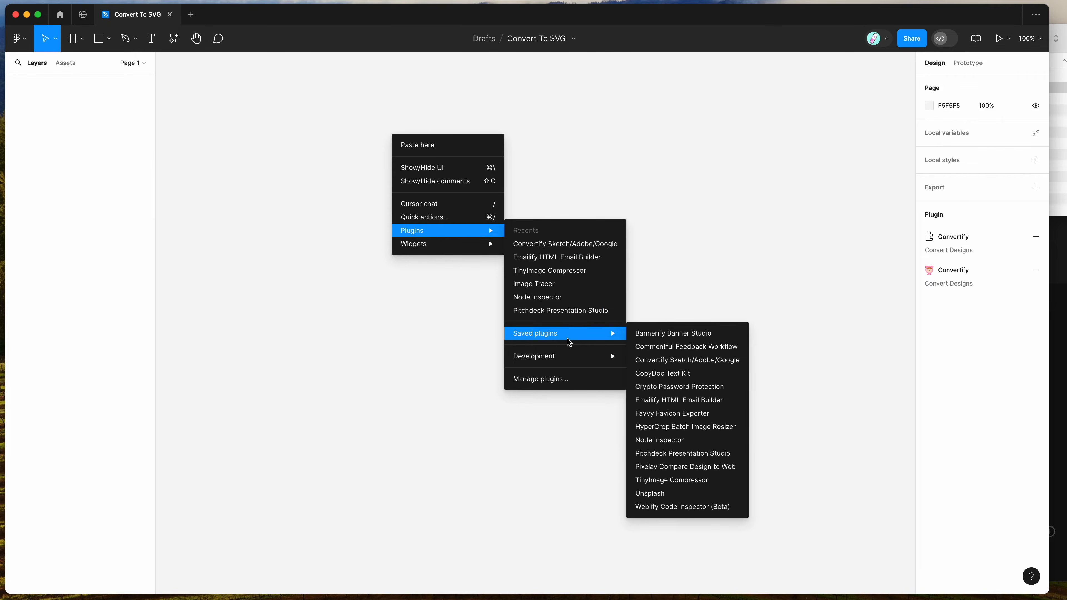
click(651, 360)
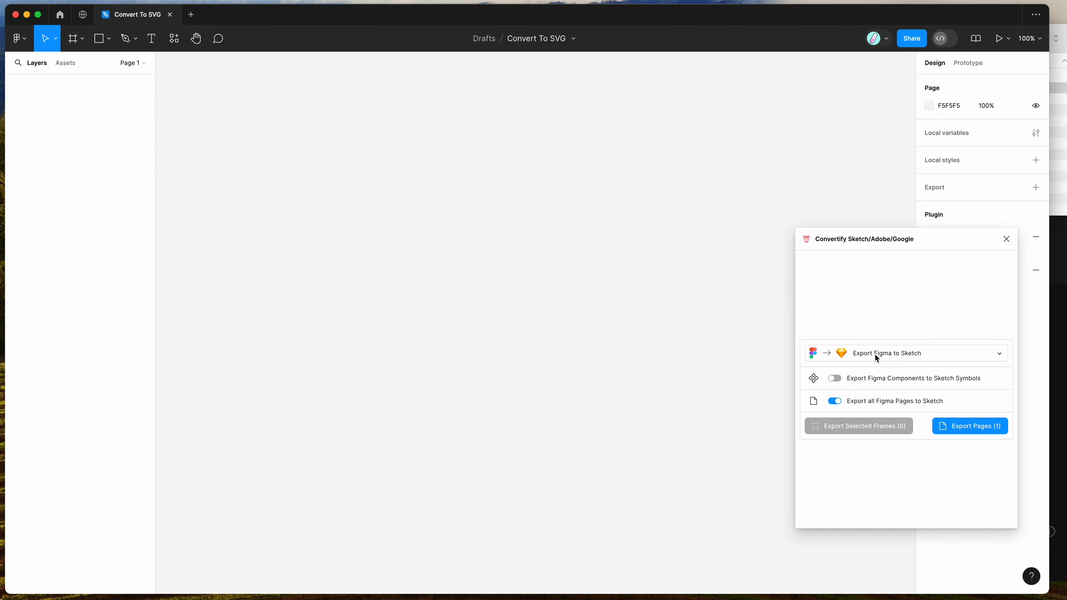
- Set Convertify's conversion mode to Import Image as Traced SVG to Figma
click(865, 356)
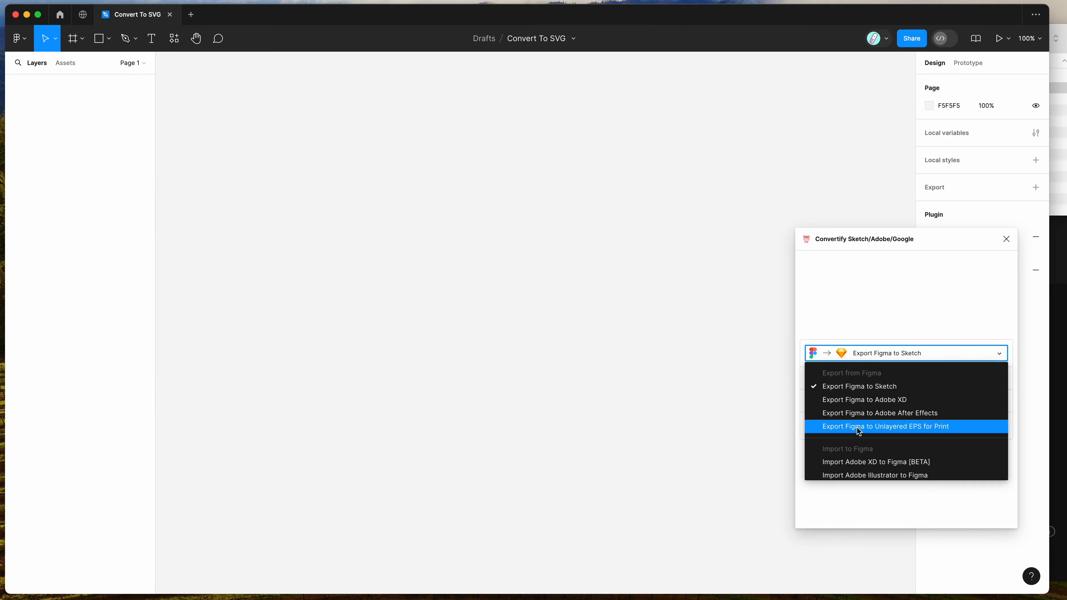
scroll(860, 408, down, 2)
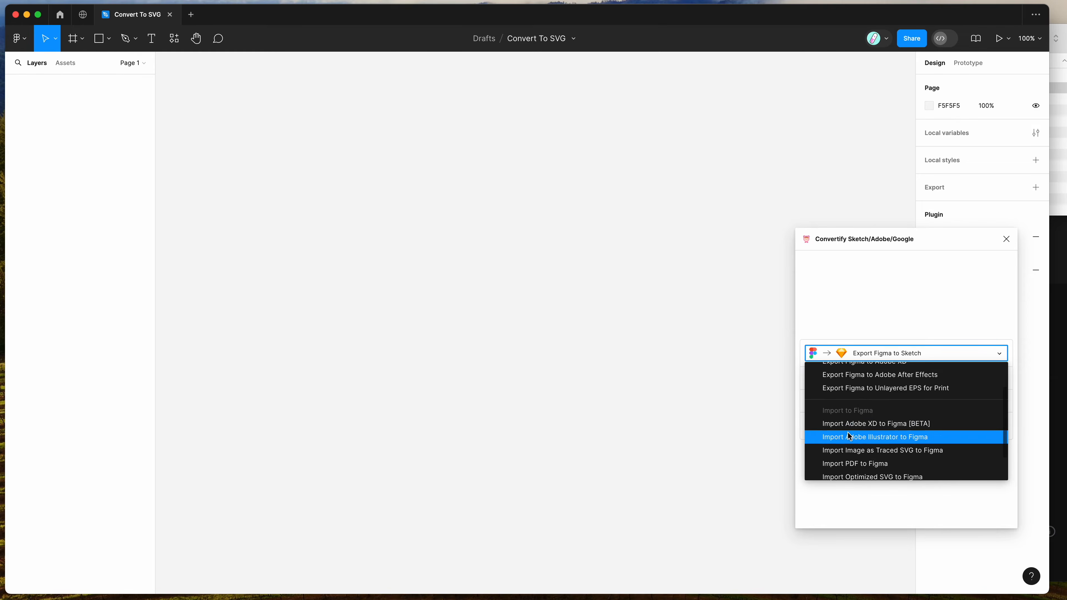
scroll(848, 445, down, 2)
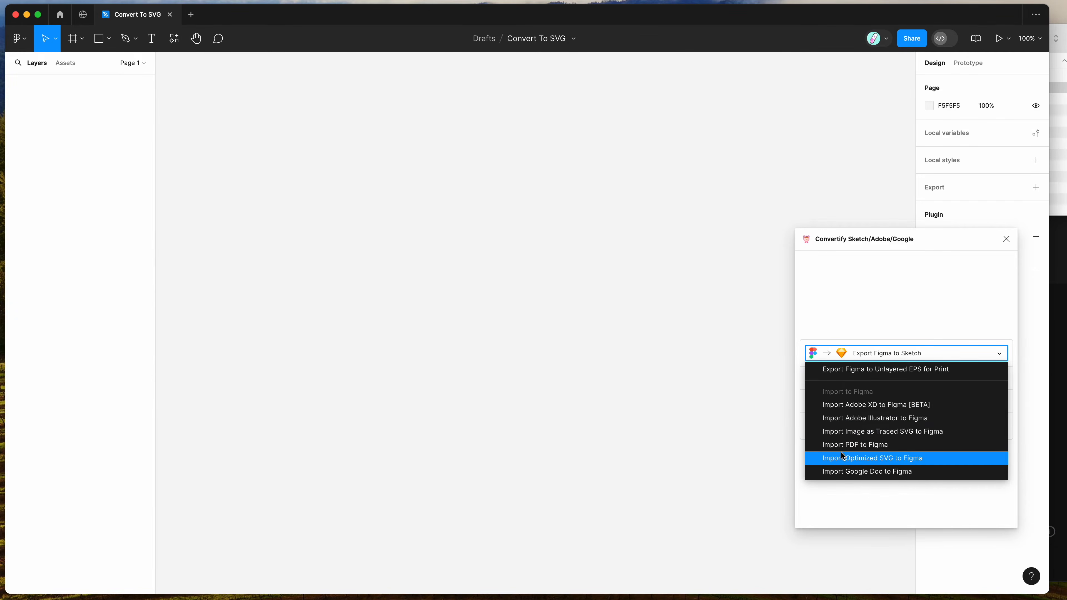
scroll(841, 453, up, 1)
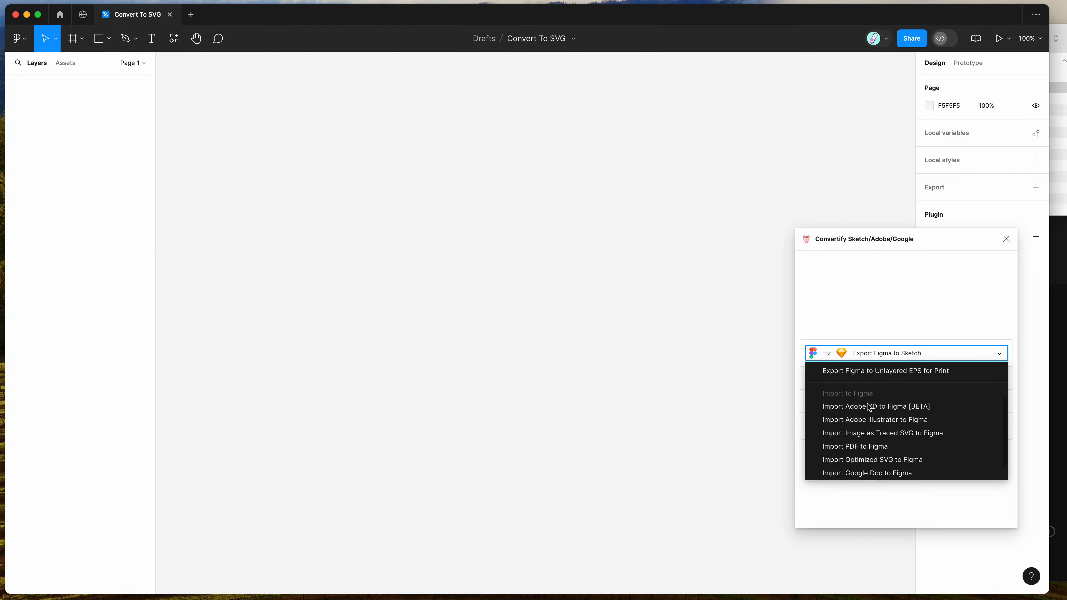
scroll(847, 399, down, 2)
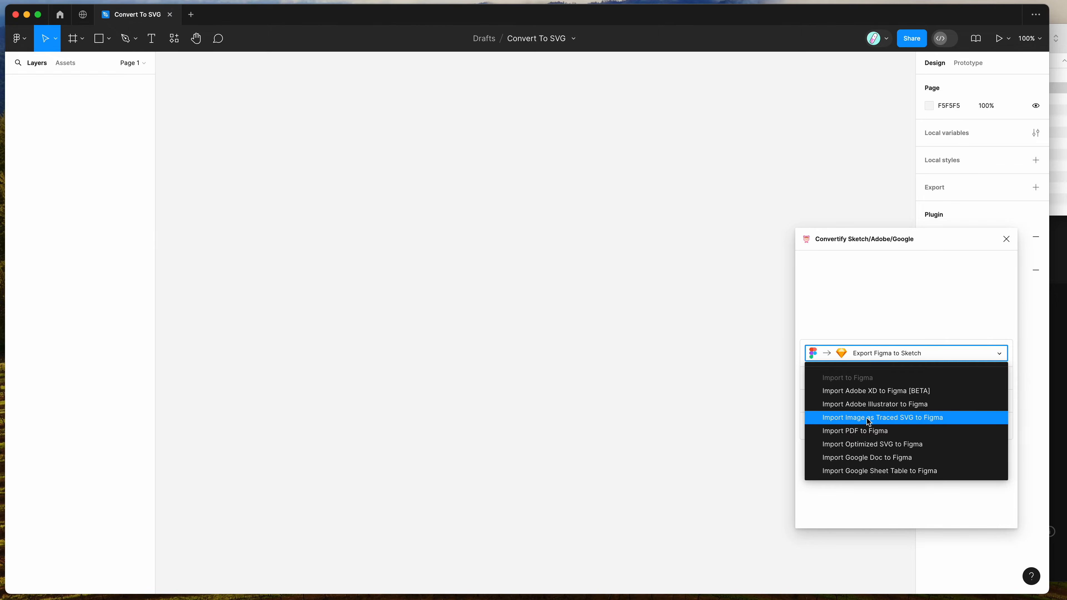
click(852, 418)
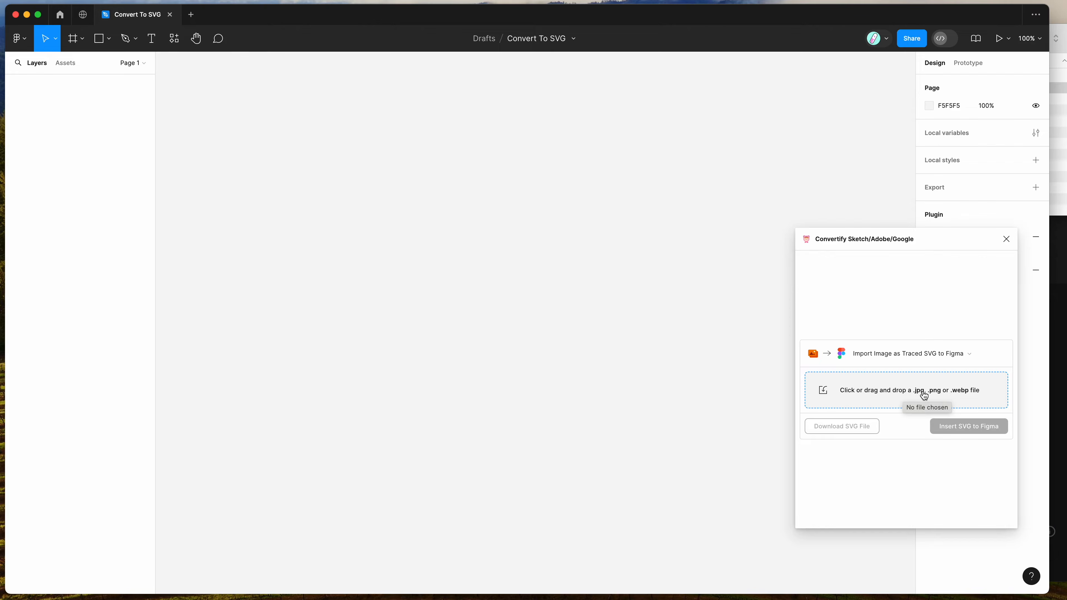
- Switch to the images folder in Finder and preview the sample images from anime.png through word.jpg
click(960, 395)
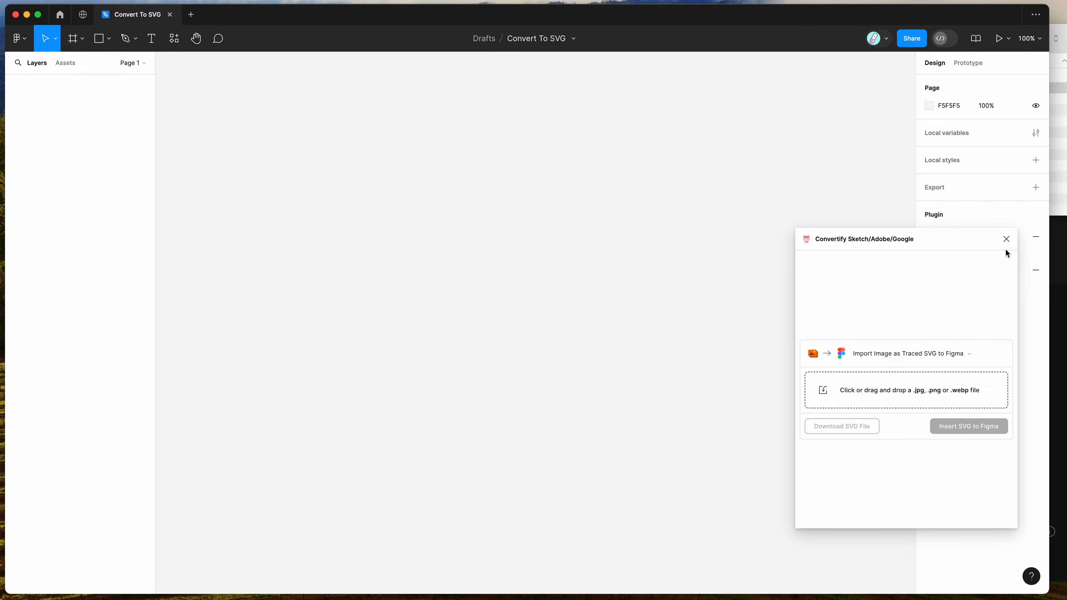
click(959, 79)
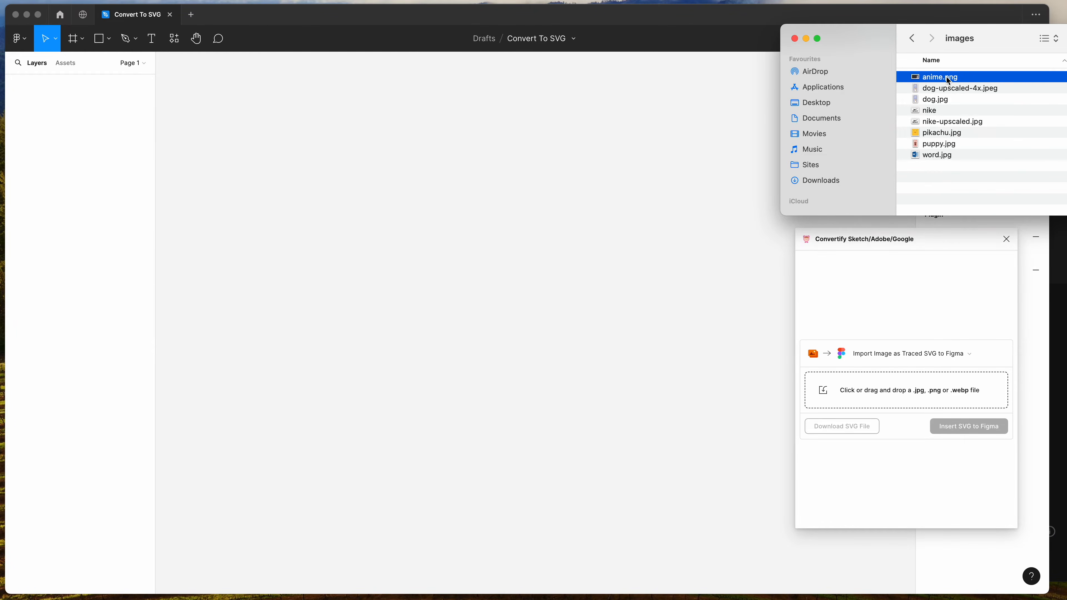
key(space)
key(Down)
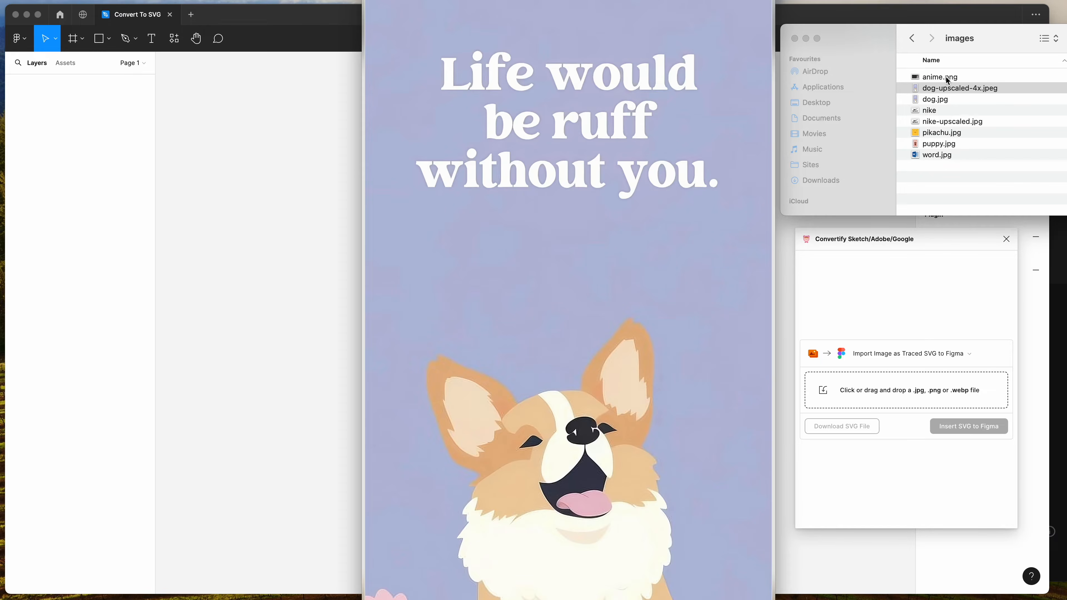
key(Down)
key(Down)
key(Down)
key(Down)
key(Down)
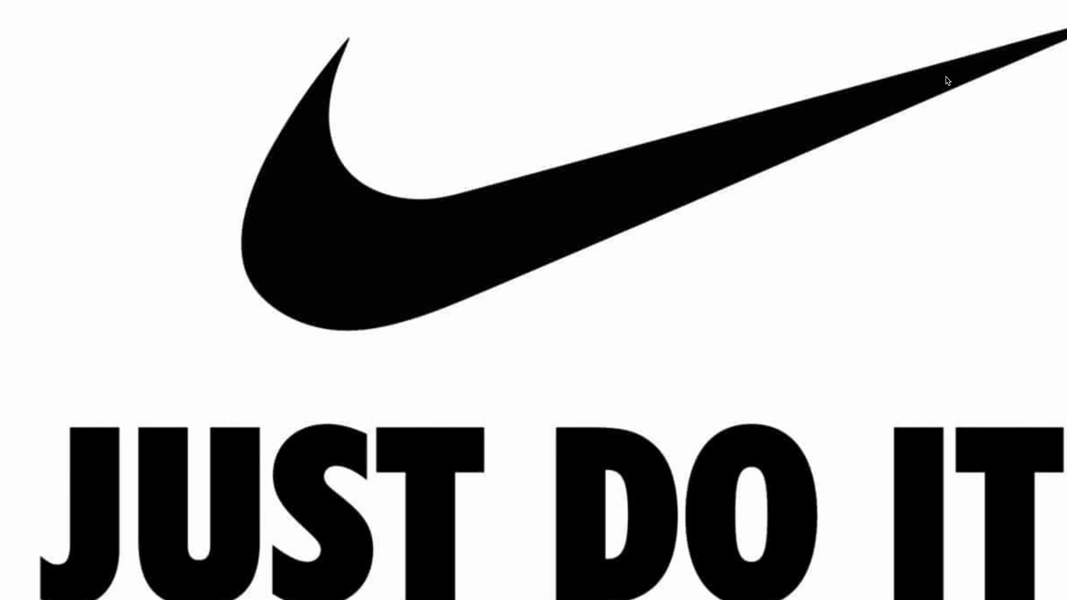
key(Down)
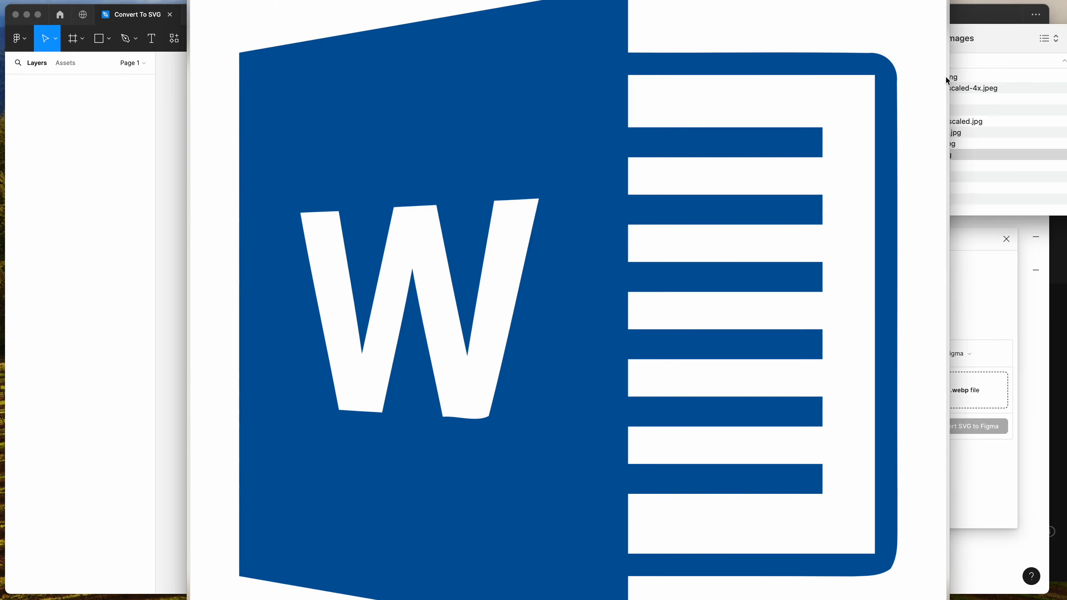
key(space)
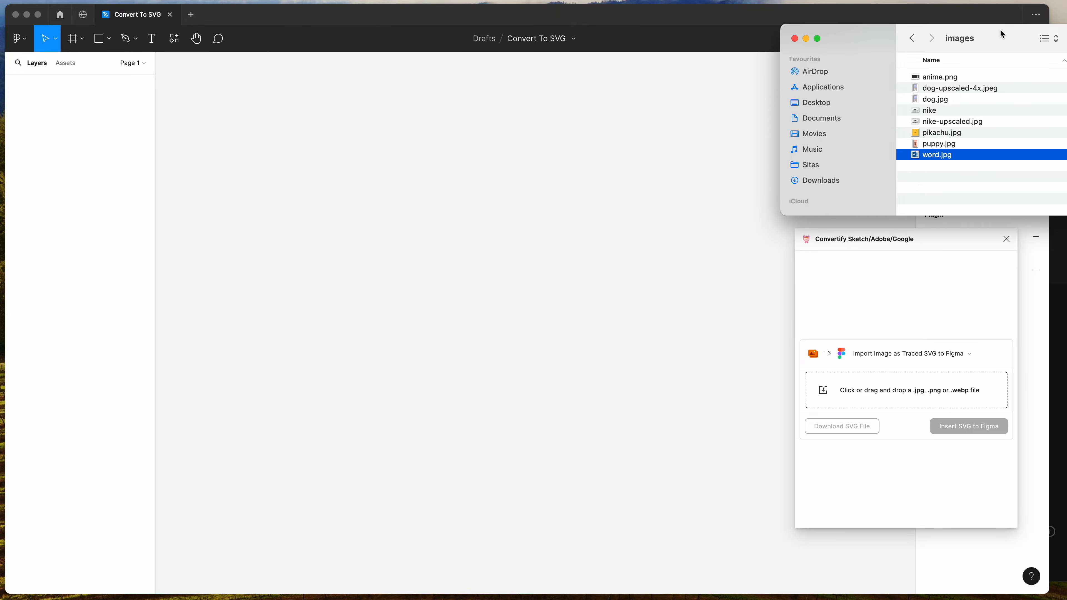
- Preview pikachu.jpg in the images folder
drag(1000, 29, 1002, 24)
click(969, 162)
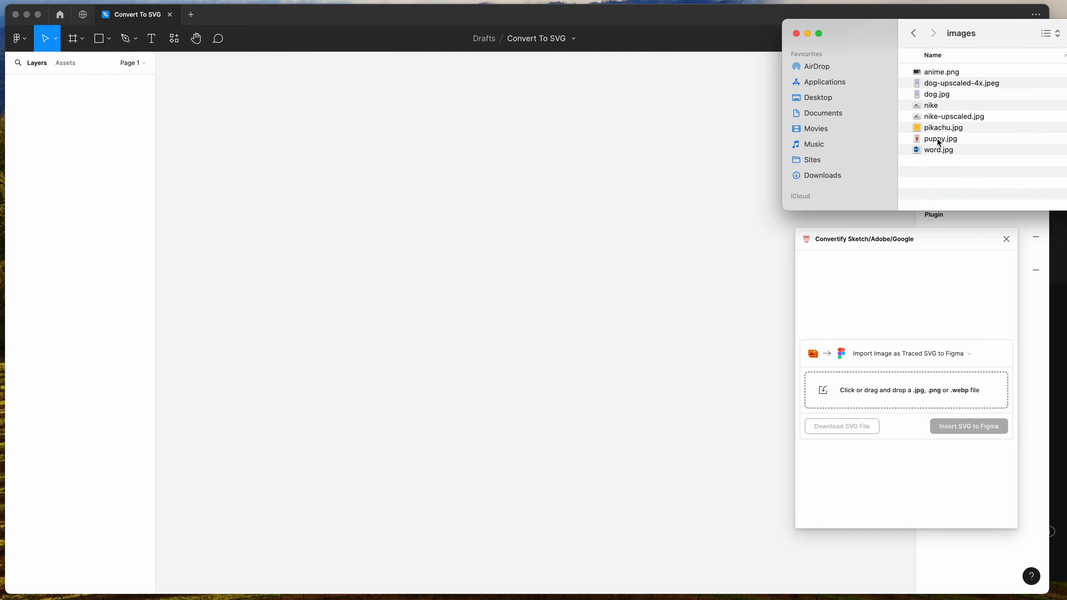
click(940, 128)
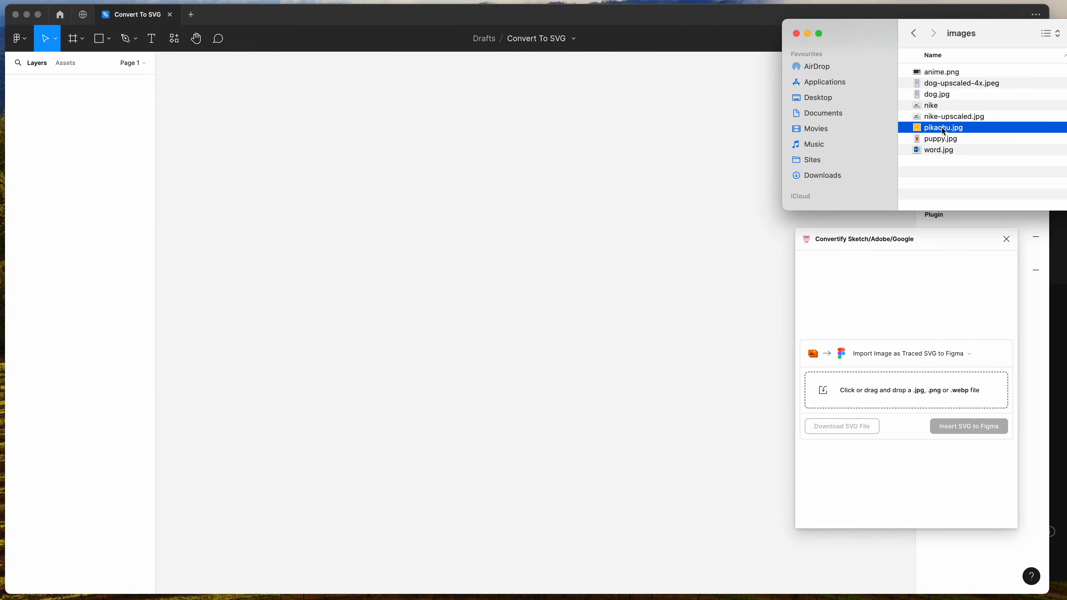
key(space)
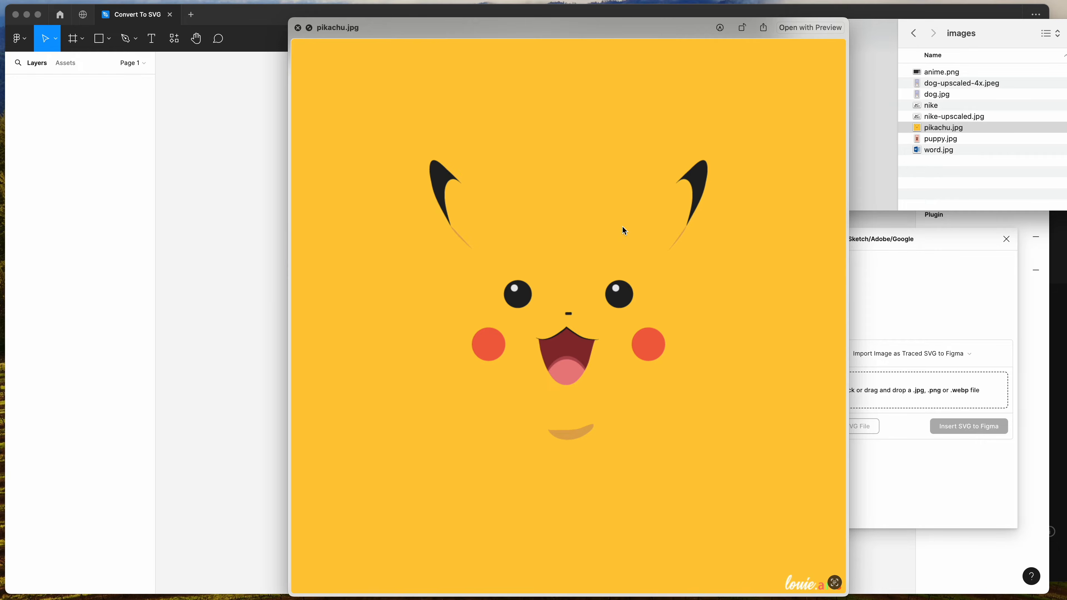
key(space)
- Load pikachu.jpg into Convertify and insert the traced SVG into the Figma page
click(962, 133)
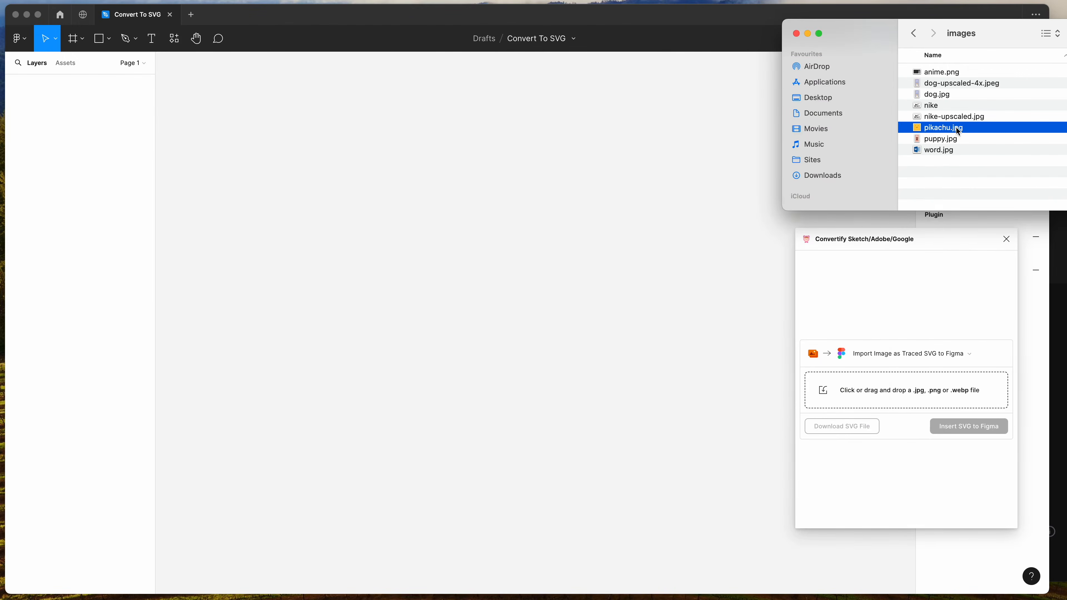
mouse_move(958, 131)
mouse_down()
mouse_move(920, 149)
mouse_move(923, 391)
mouse_move(879, 390)
mouse_move(896, 402)
mouse_move(907, 393)
mouse_move(900, 397)
mouse_up()
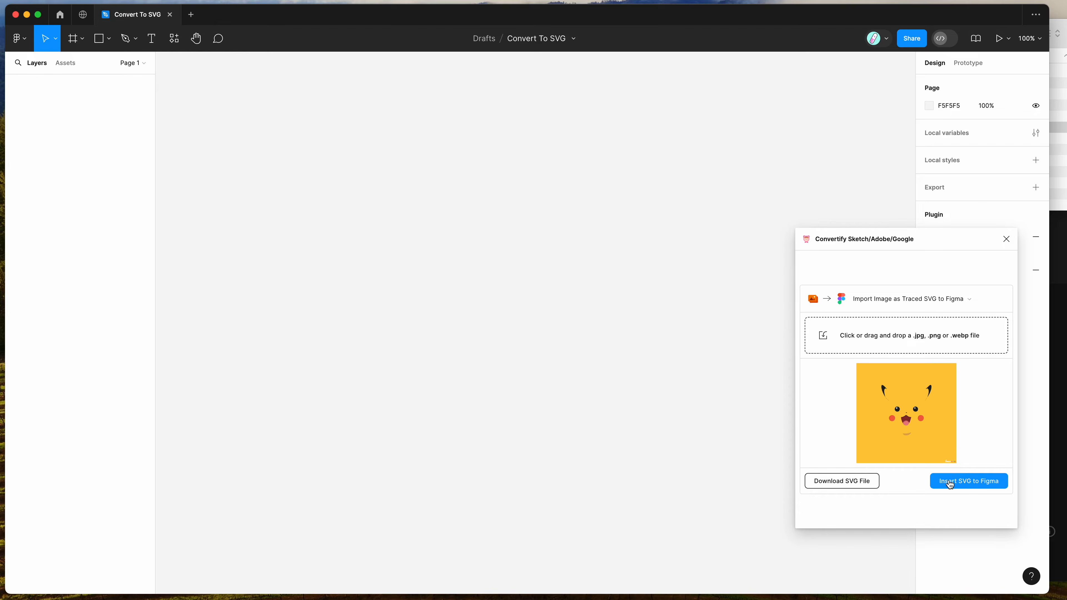
click(960, 485)
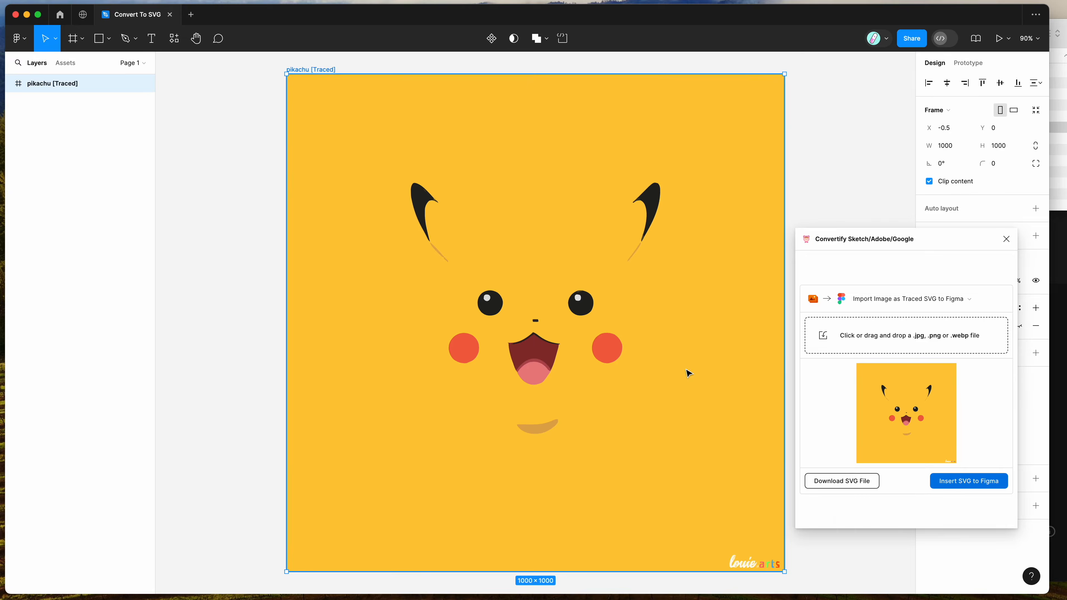
- Examine the traced Pikachu up close by selecting its individual cheek and eye vector shapes
scroll(672, 364, up, 10)
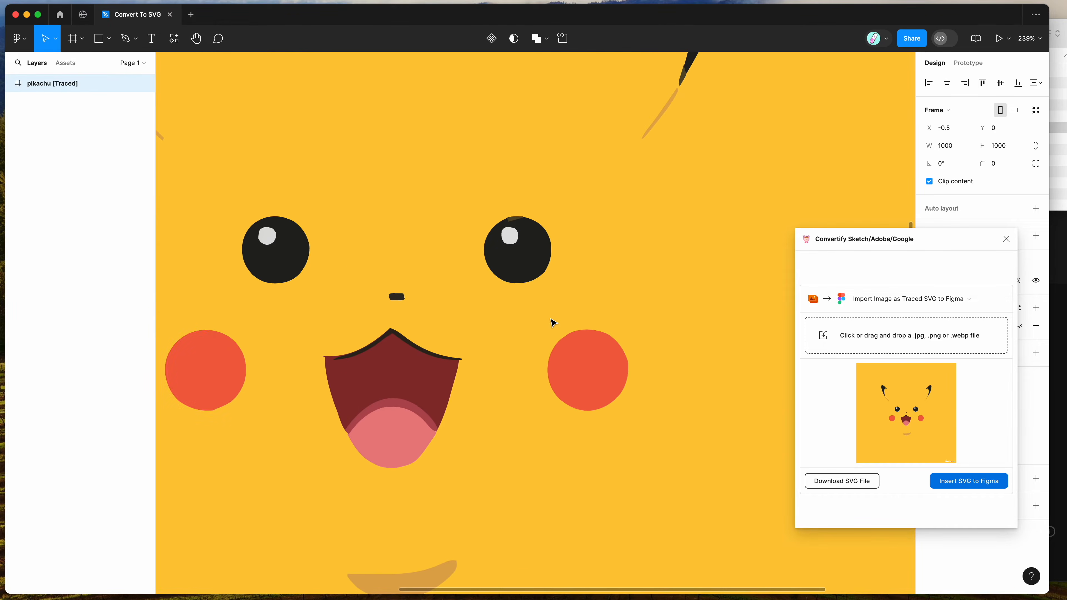
click(595, 364)
scroll(595, 364, up, 5)
click(480, 206)
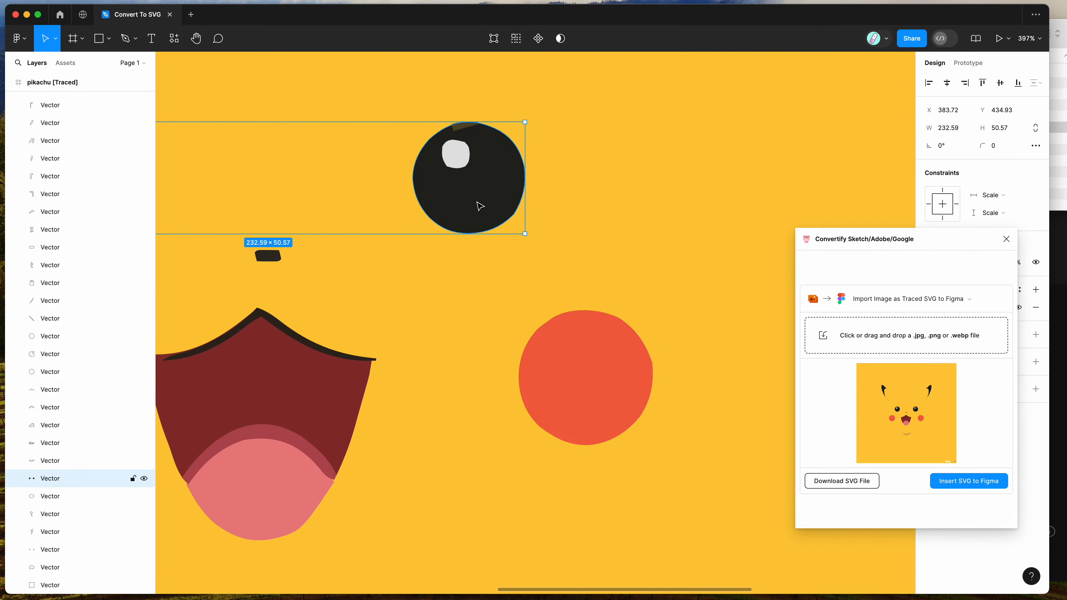
- Change the fill of the round red cheeks vector to dark purple, 6D0C46
click(593, 416)
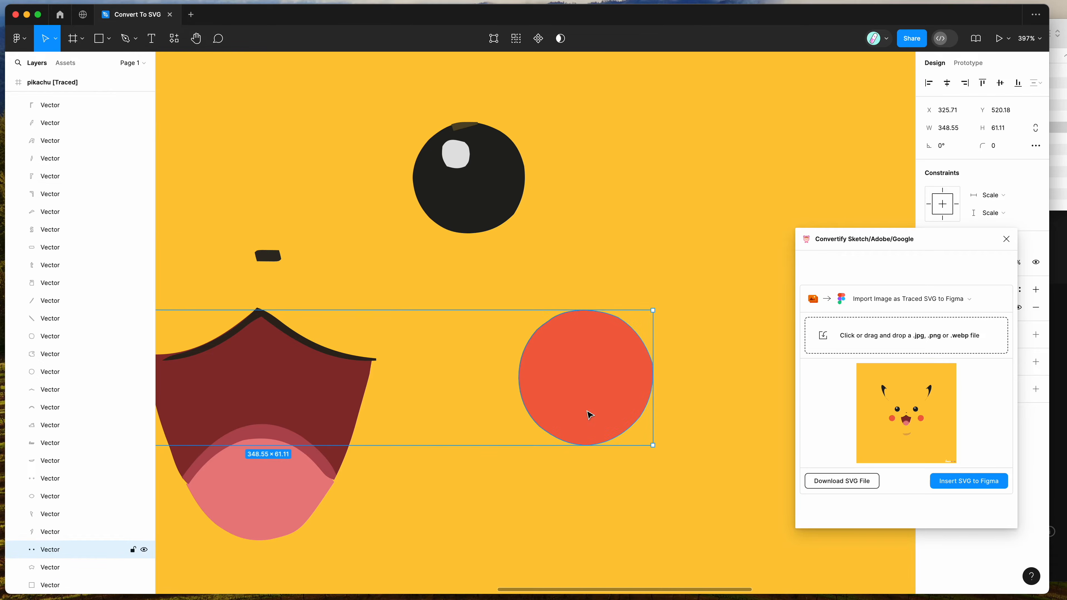
drag(896, 250, 752, 247)
click(929, 307)
drag(908, 336, 901, 386)
drag(895, 458, 890, 455)
click(702, 171)
- Place the original pikachu.jpg from the images folder on the canvas, overlapping the traced artwork's left side
scroll(703, 172, down, 5)
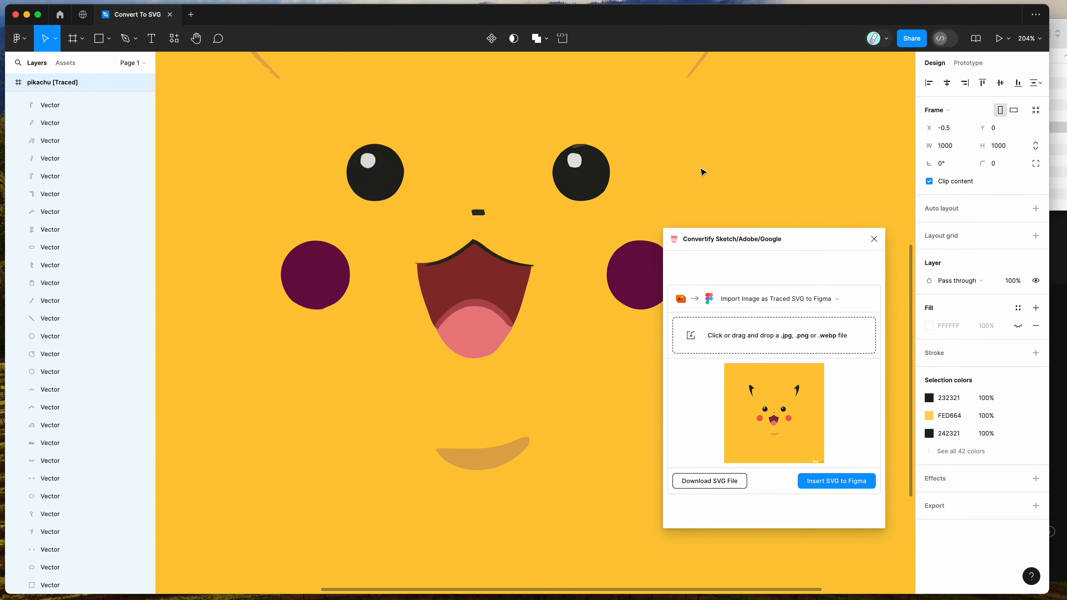
click(561, 189)
scroll(544, 247, down, 5)
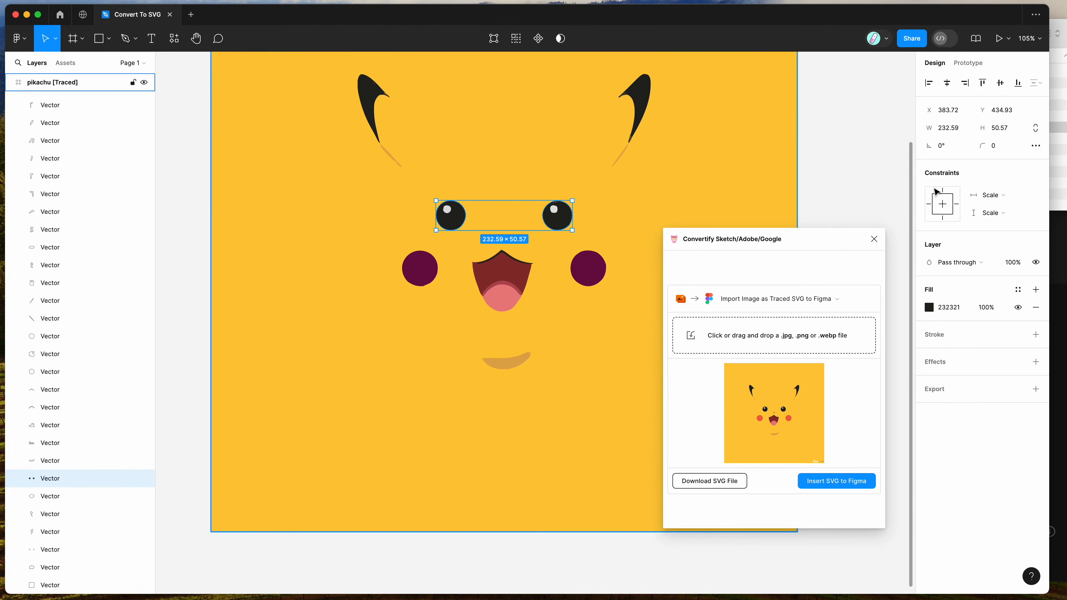
click(1066, 182)
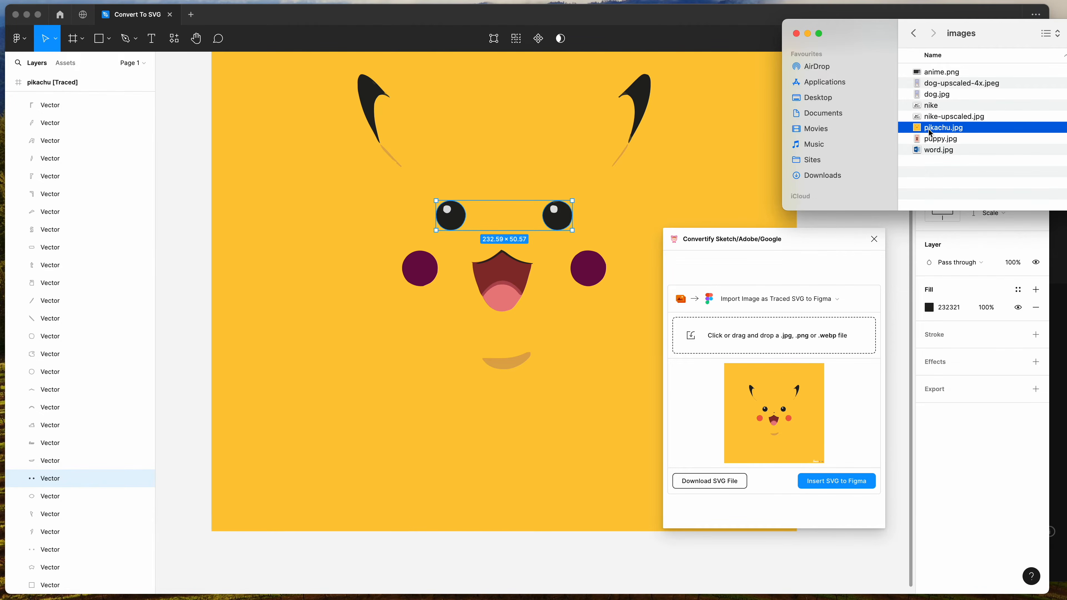
drag(952, 132, 222, 226)
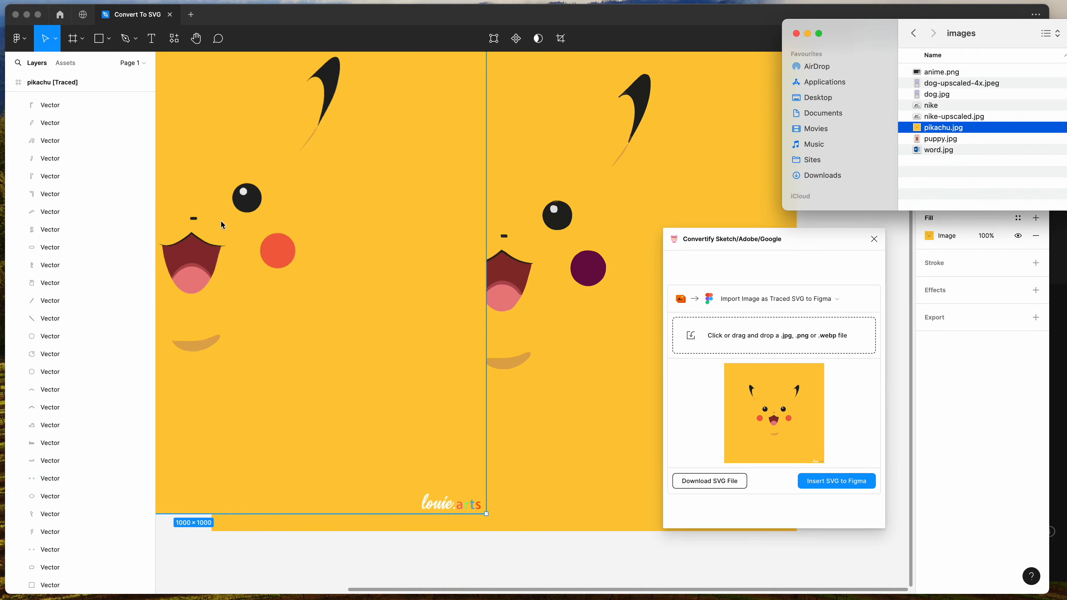
scroll(342, 218, left, 5)
right_click(342, 215)
click(343, 189)
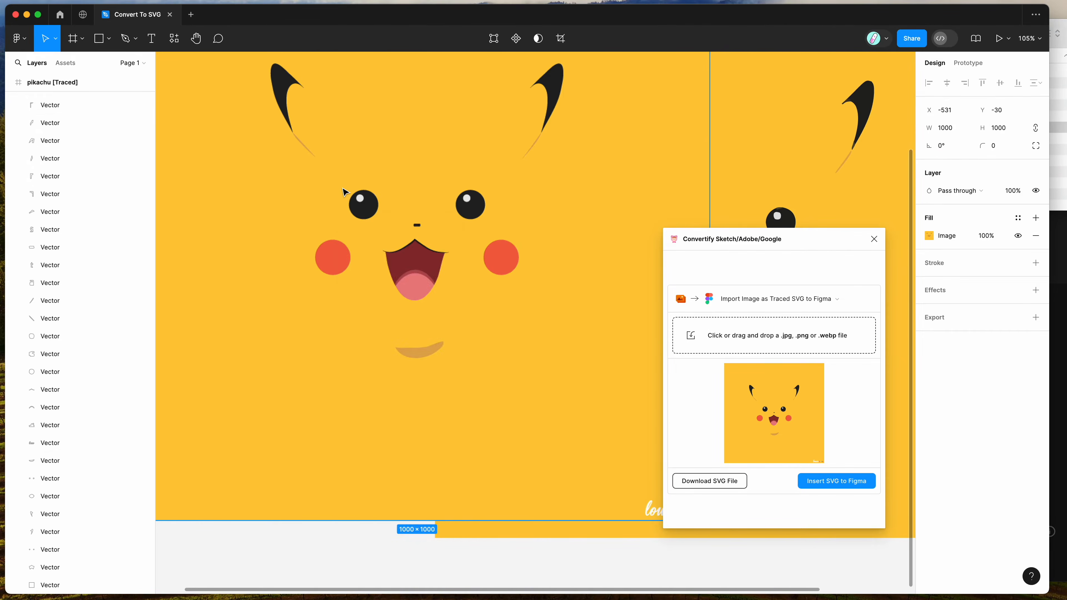
- Compare the edges of the original image's eyes and cheeks with those of the traced vector shapes
scroll(343, 192, up, 10)
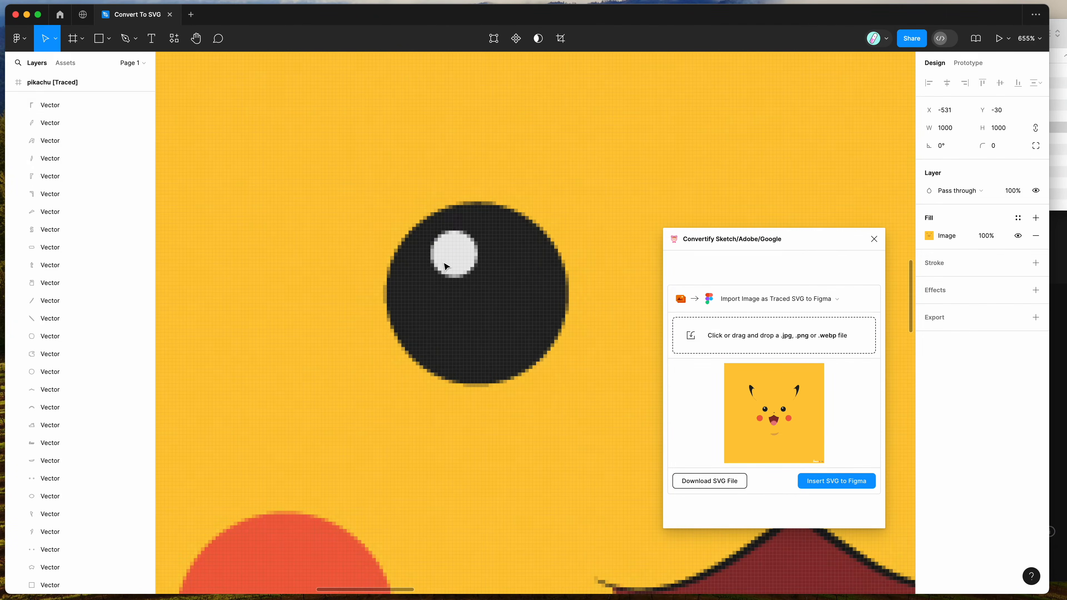
scroll(445, 266, down, 4)
scroll(525, 393, right, 9)
scroll(525, 393, down, 3)
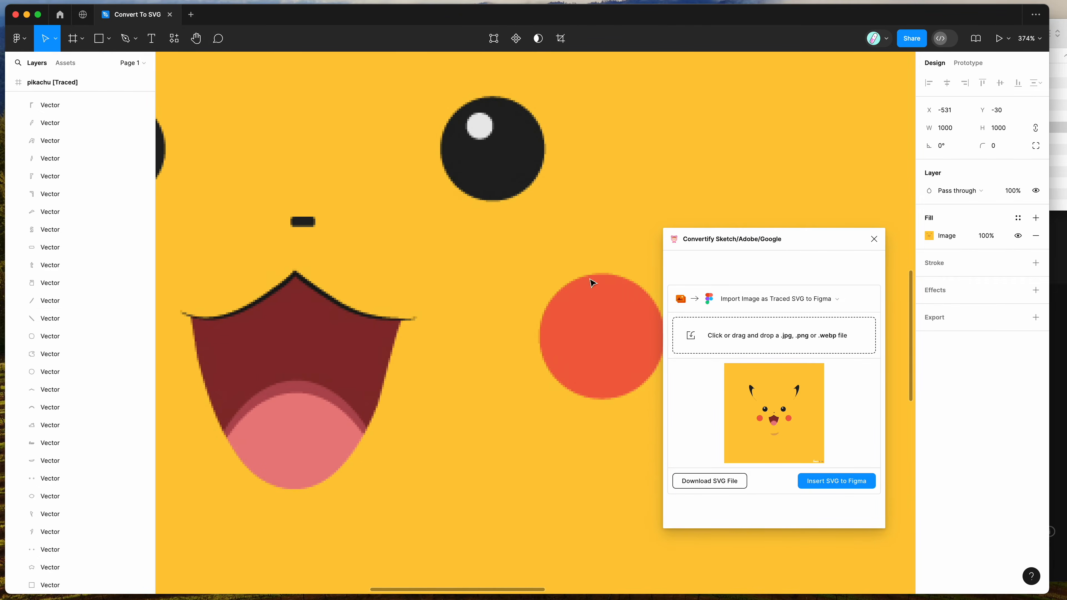
scroll(476, 252, right, 2)
scroll(476, 252, down, 2)
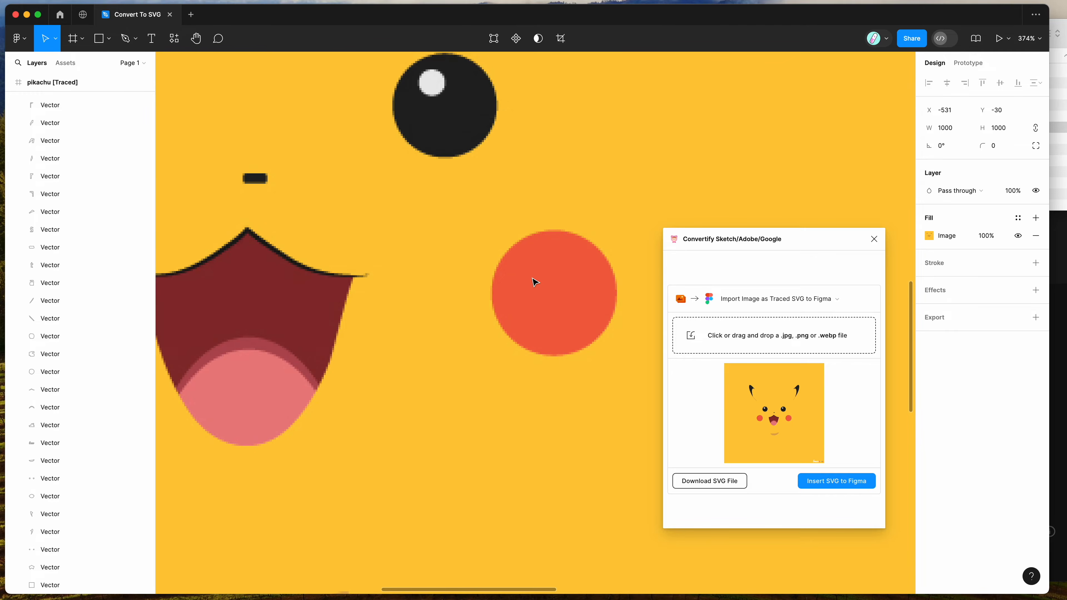
scroll(540, 285, down, 3)
scroll(531, 281, right, 12)
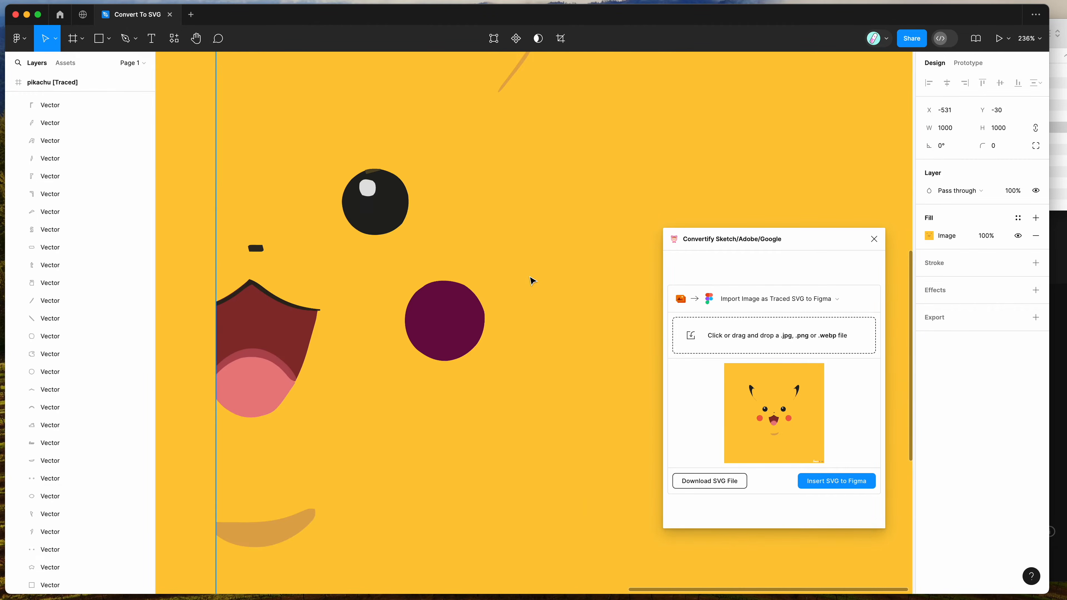
scroll(532, 281, up, 5)
click(398, 307)
scroll(398, 307, left, 2)
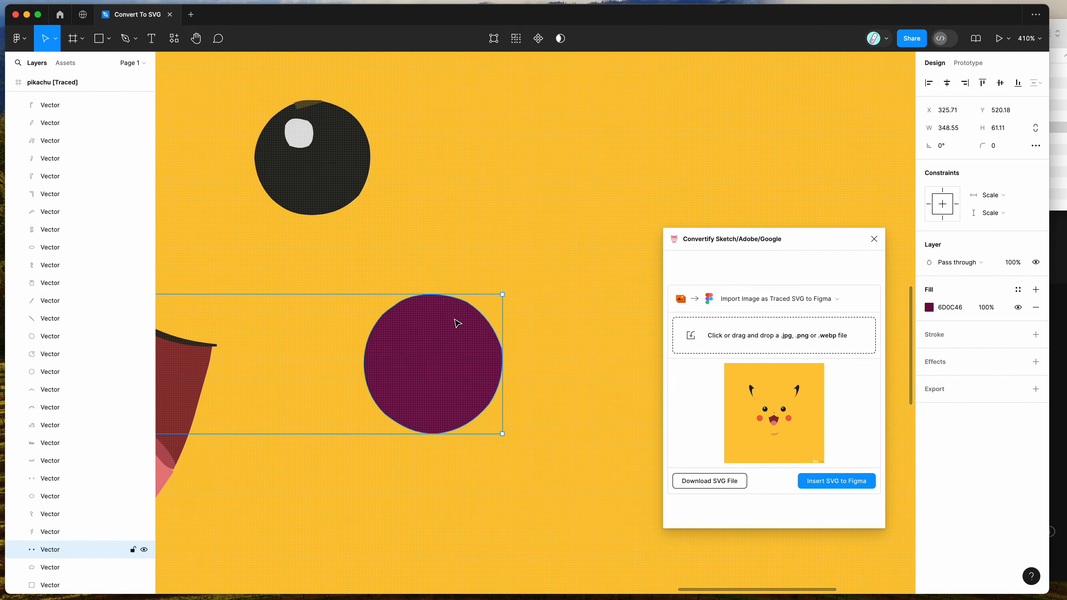
- Undo all the fill colour changes made to the round cheeks vector of the traced Pikachu
key(super+z)
key(super+z)
key(super+z)
key(super+z)
key(super+z)
scroll(455, 321, down, 3)
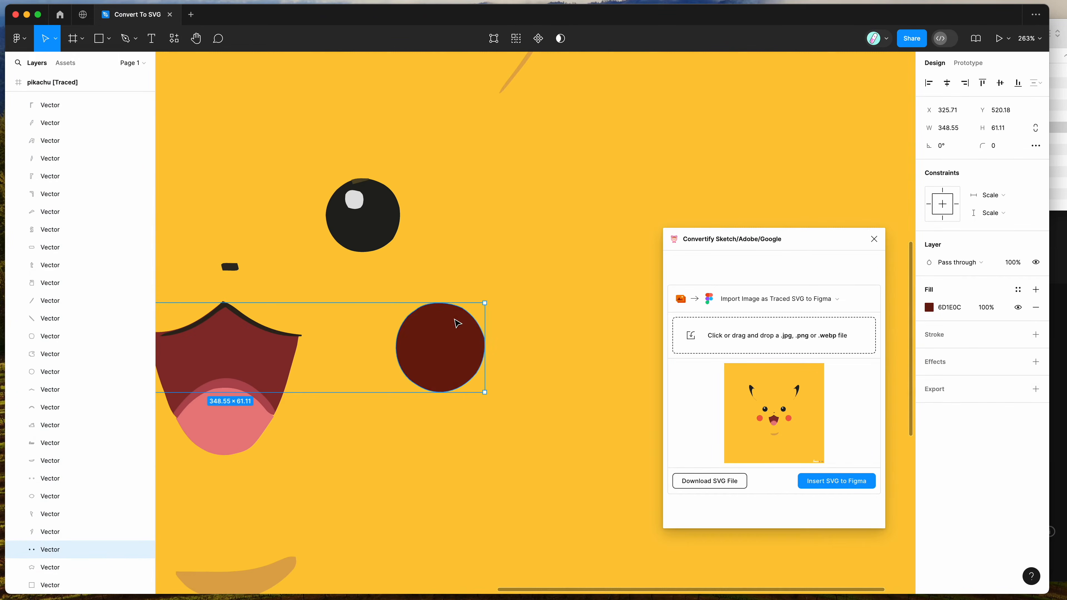
key(super+z)
scroll(458, 323, down, 8)
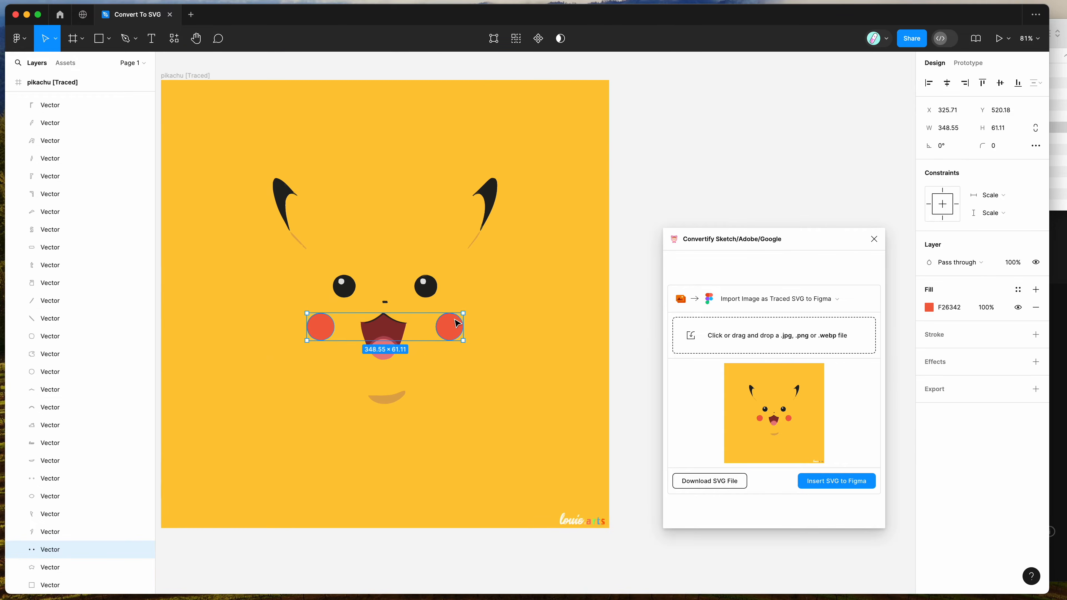
drag(796, 238, 823, 237)
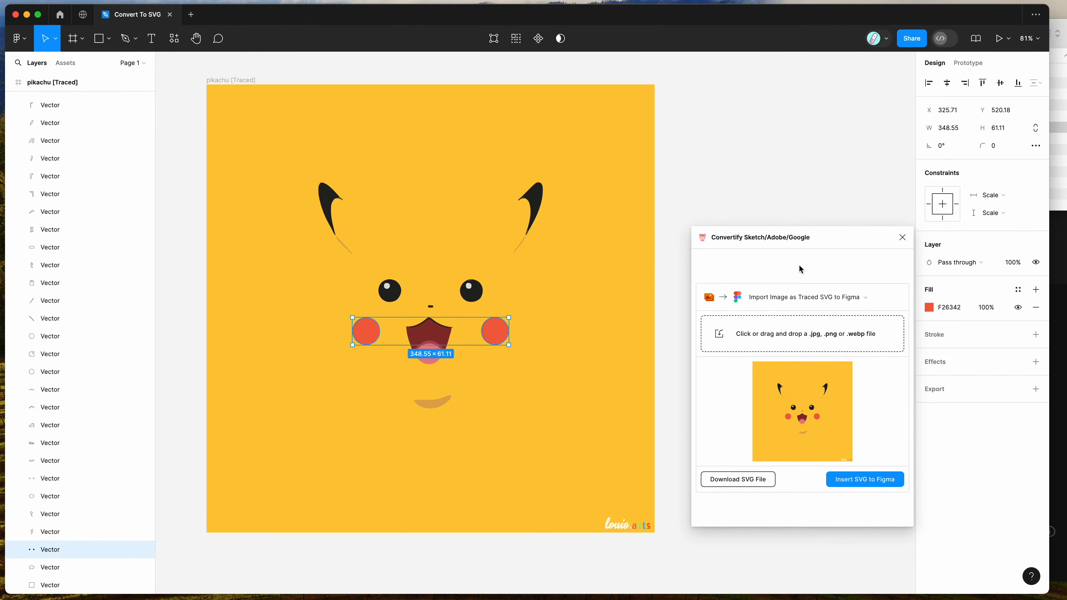
scroll(591, 298, down, 3)
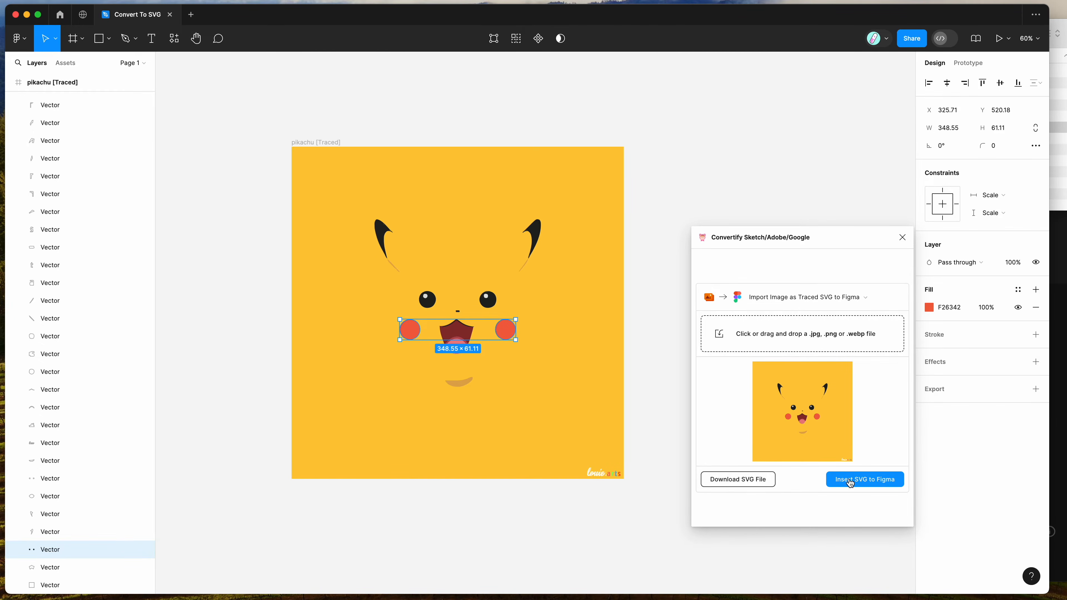
- Switch to the images folder in Finder and preview anime.png
click(1059, 188)
drag(972, 44, 963, 44)
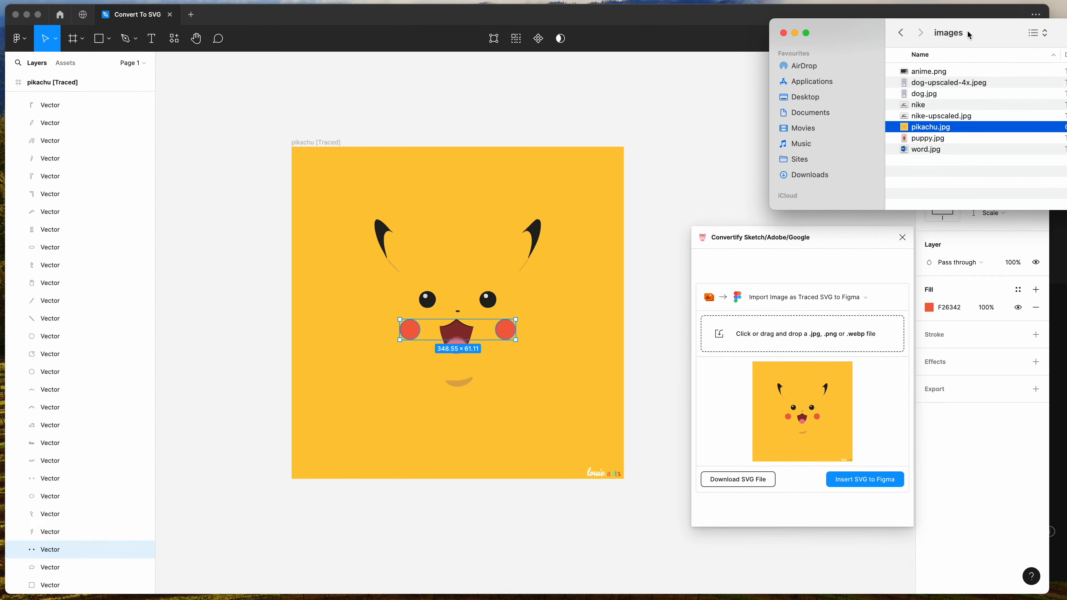
click(941, 73)
scroll(604, 214, right, 5)
scroll(605, 215, right, 10)
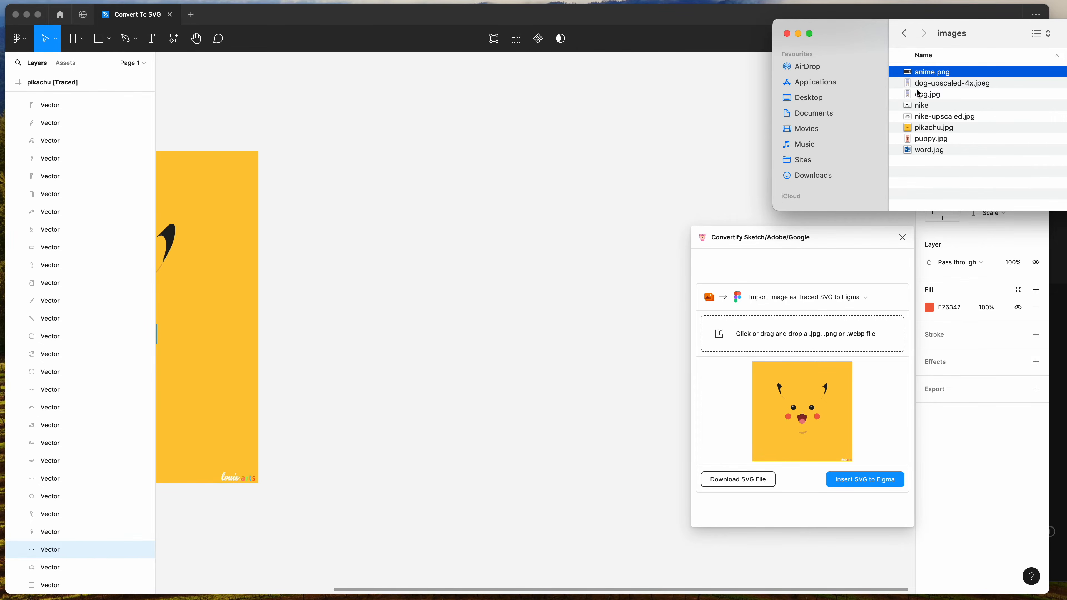
key(space)
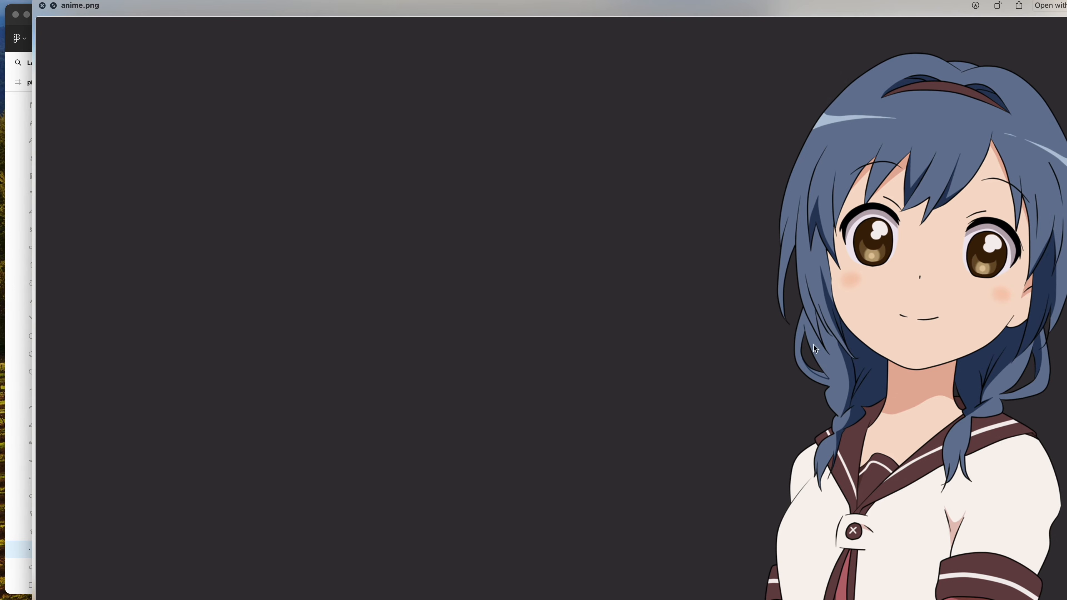
key(space)
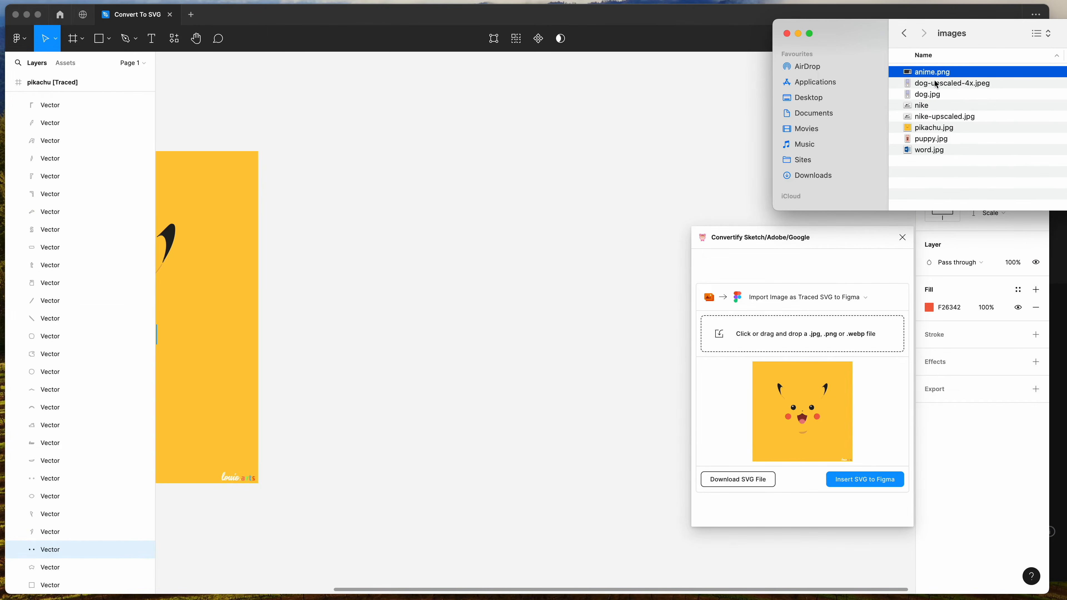
- Trace anime.png with the Convertify image importer and insert the resulting SVG on the canvas
drag(943, 76, 805, 342)
click(733, 401)
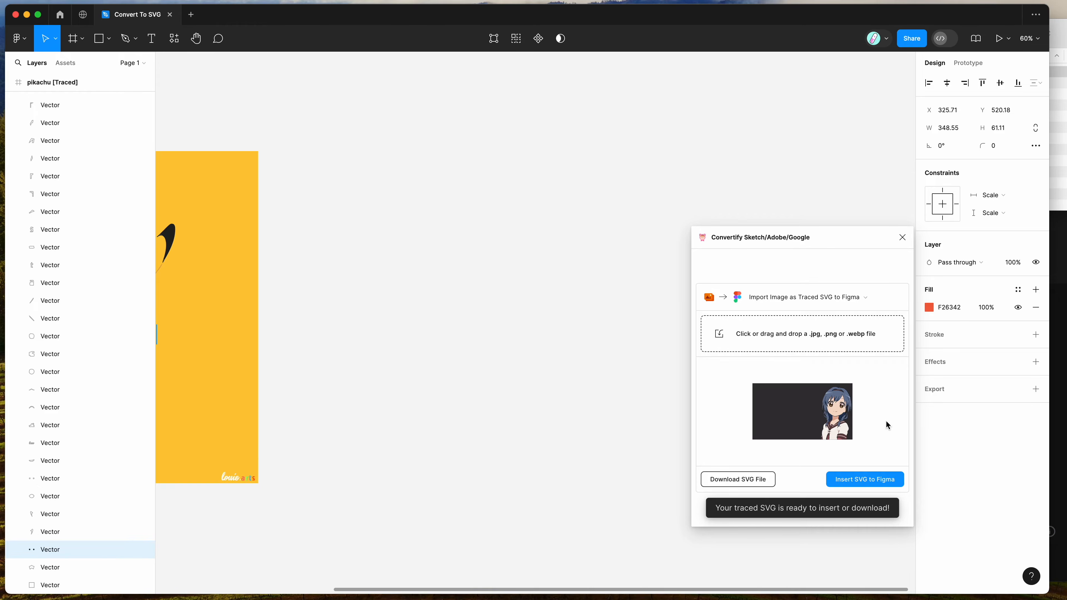
click(863, 482)
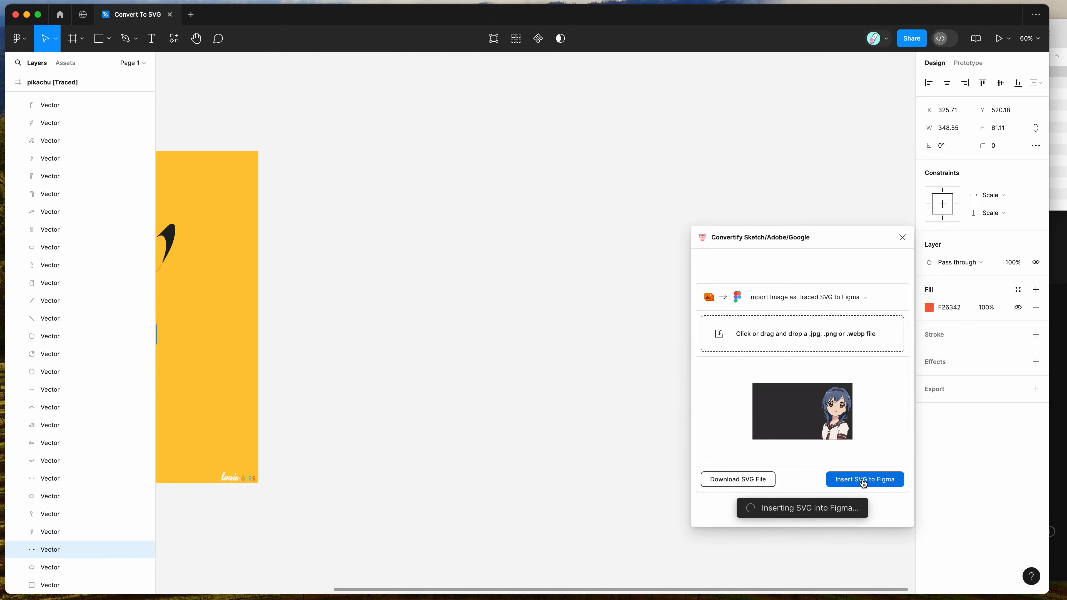
- Examine the traced anime artwork up close by selecting individual hair, eye and shirt vector shapes
scroll(635, 371, up, 10)
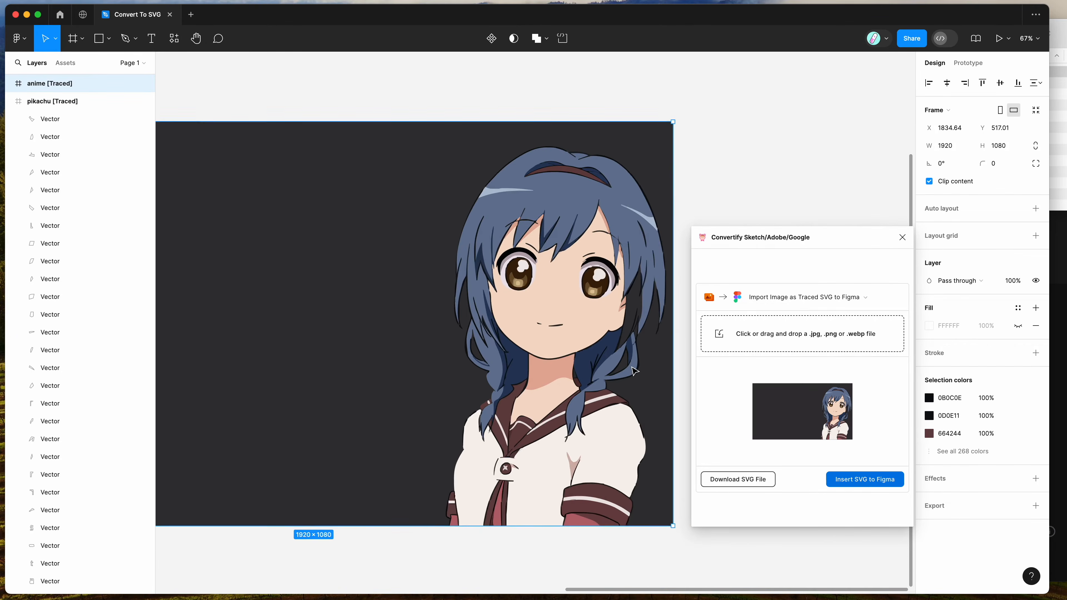
scroll(536, 269, up, 8)
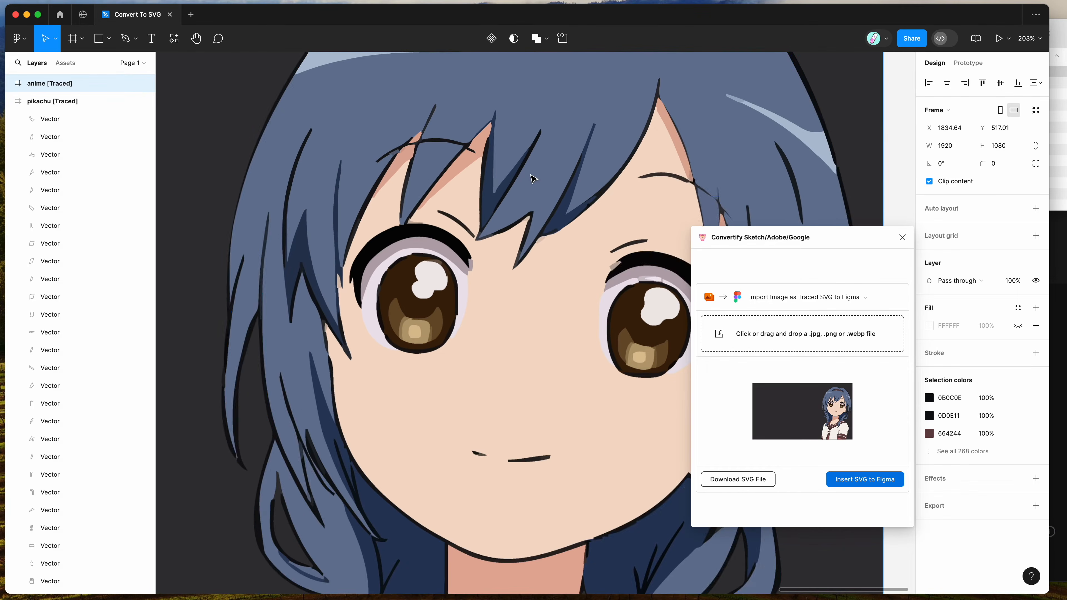
click(529, 174)
click(444, 320)
scroll(496, 253, down, 10)
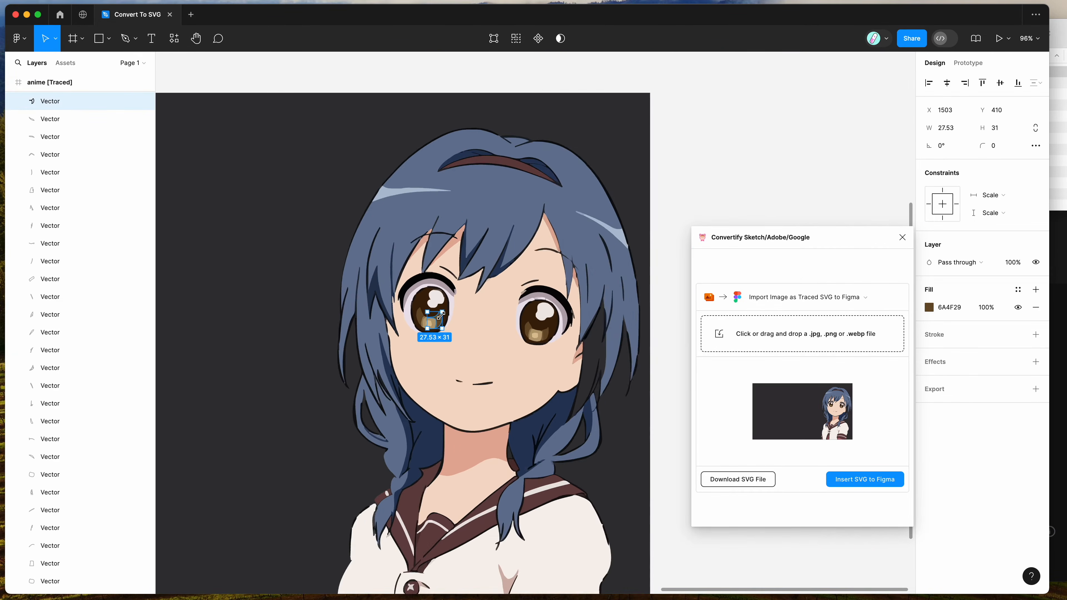
click(518, 483)
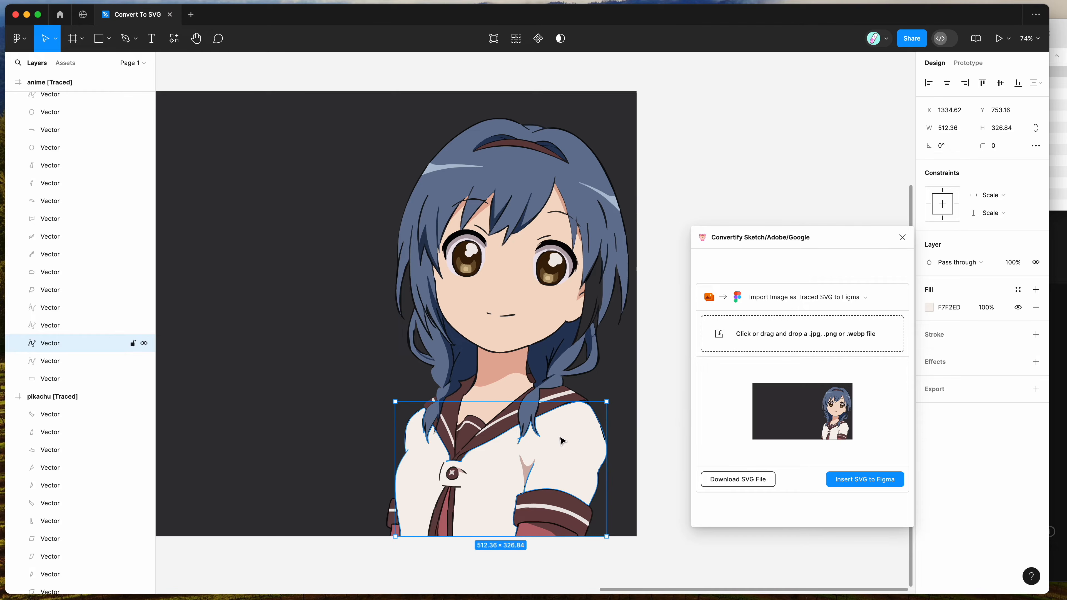
scroll(561, 441, down, 3)
scroll(561, 441, left, 4)
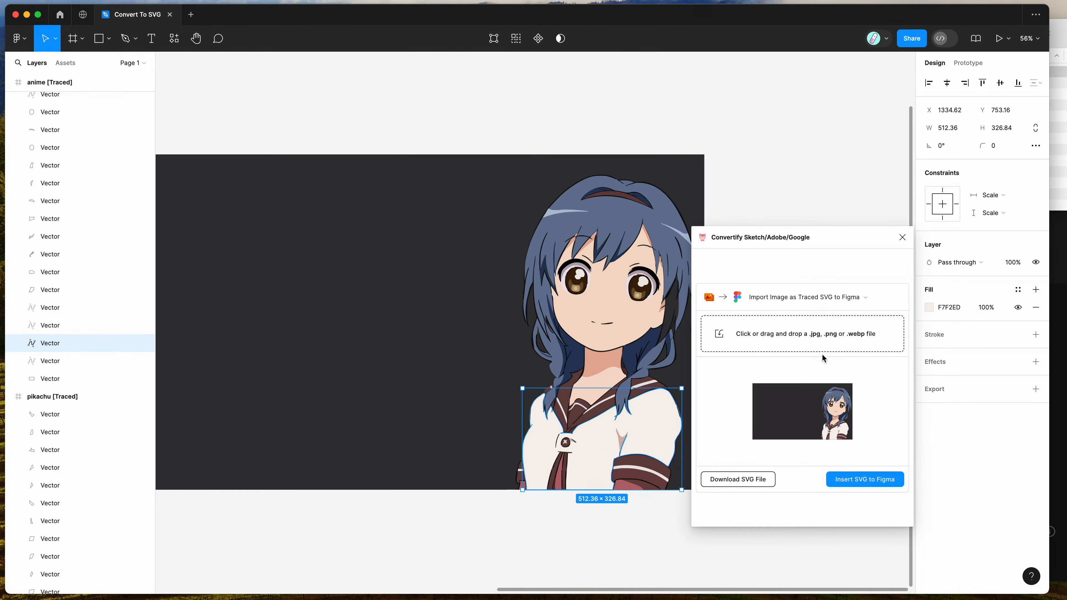
scroll(786, 174, right, 3)
click(786, 174)
- Switch to the images folder in Finder and preview dog.jpg
key(super+Tab)
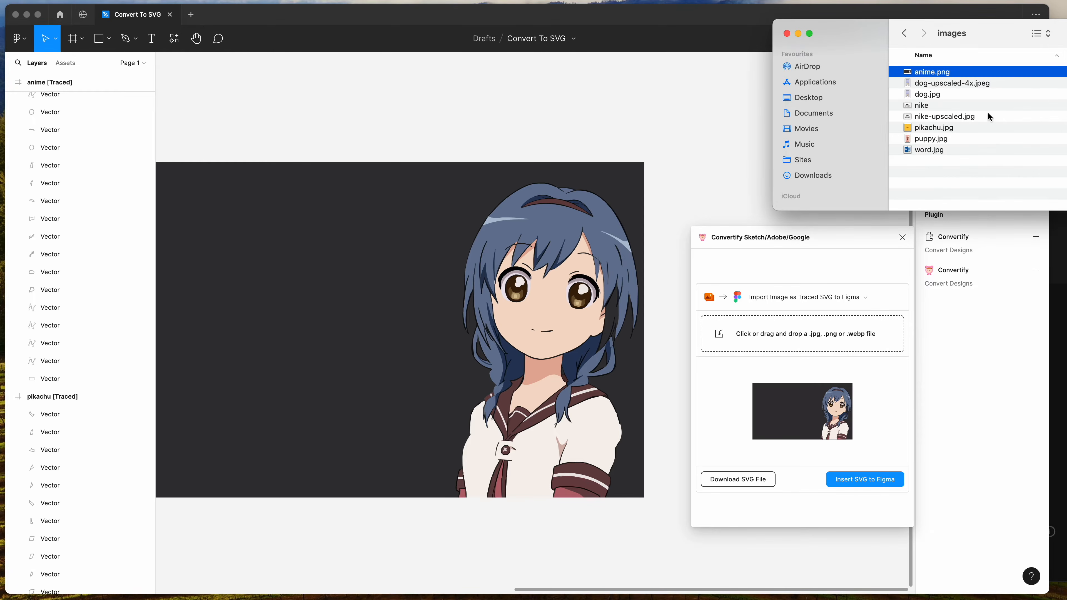
click(950, 95)
mouse_move(971, 46)
mouse_down()
mouse_move(995, 42)
mouse_move(969, 48)
mouse_up()
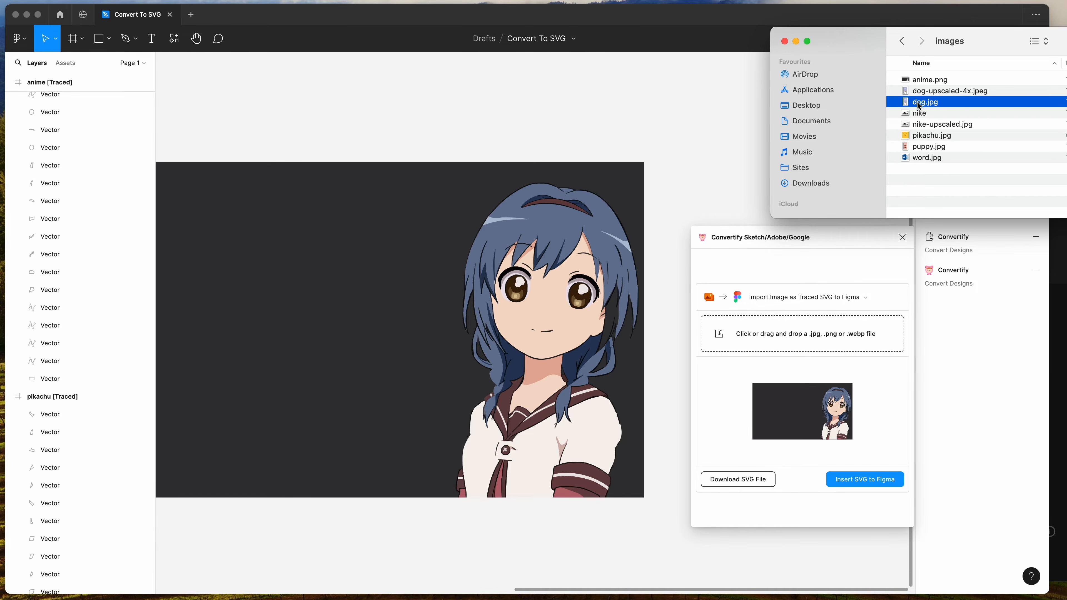
key(space)
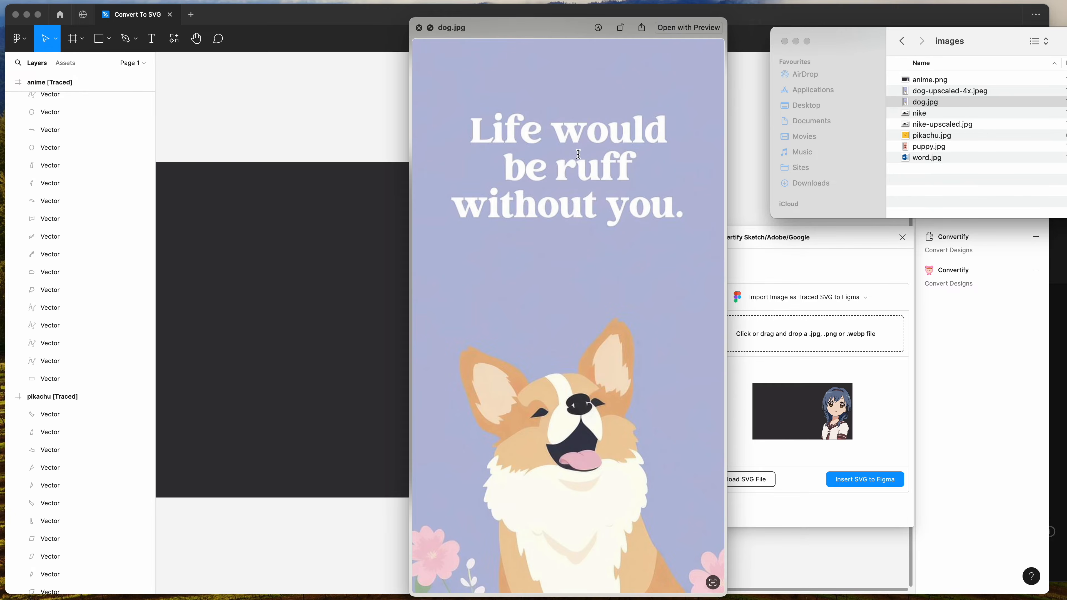
key(space)
- Trace dog.jpg with the Convertify image importer and insert the resulting SVG beside the anime artwork
drag(932, 105, 787, 332)
click(788, 433)
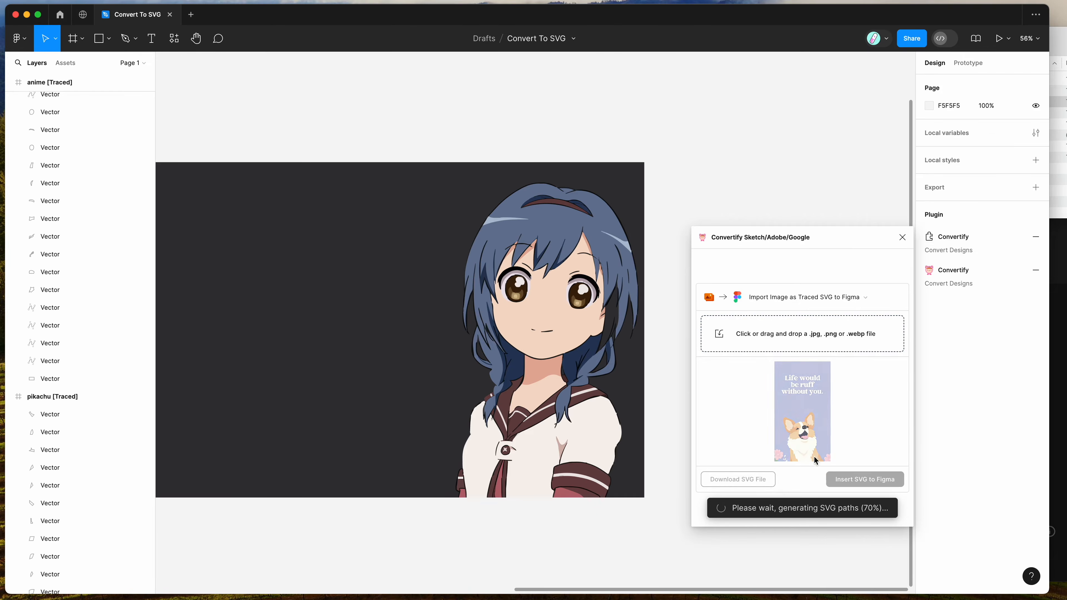
scroll(638, 393, right, 2)
scroll(638, 393, right, 2)
click(853, 485)
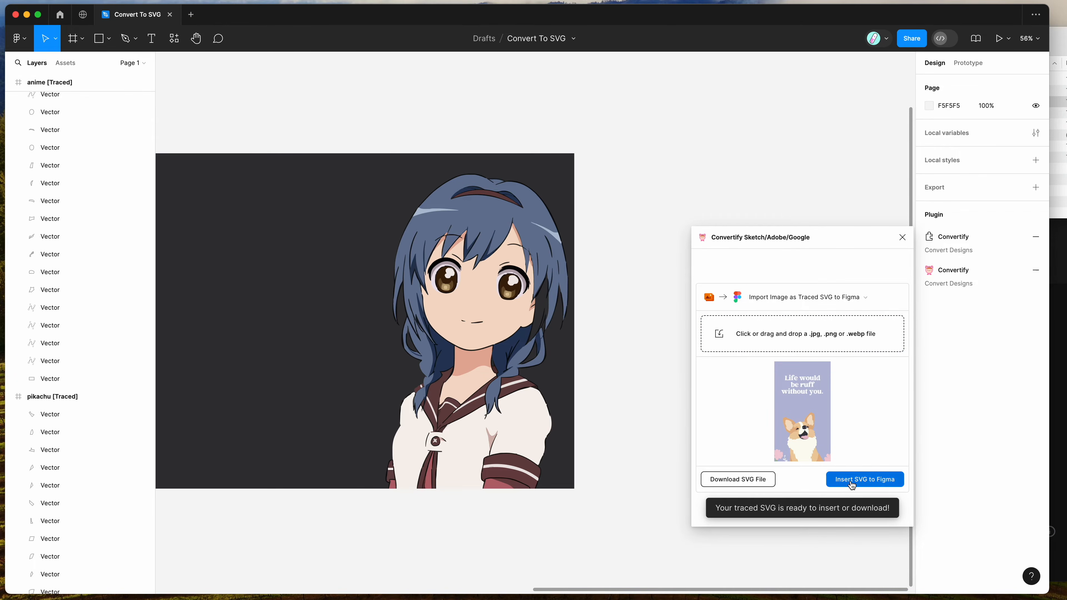
- Examine the lettering of the traced dog poster by selecting the vector shapes of individual letters
scroll(557, 320, right, 1)
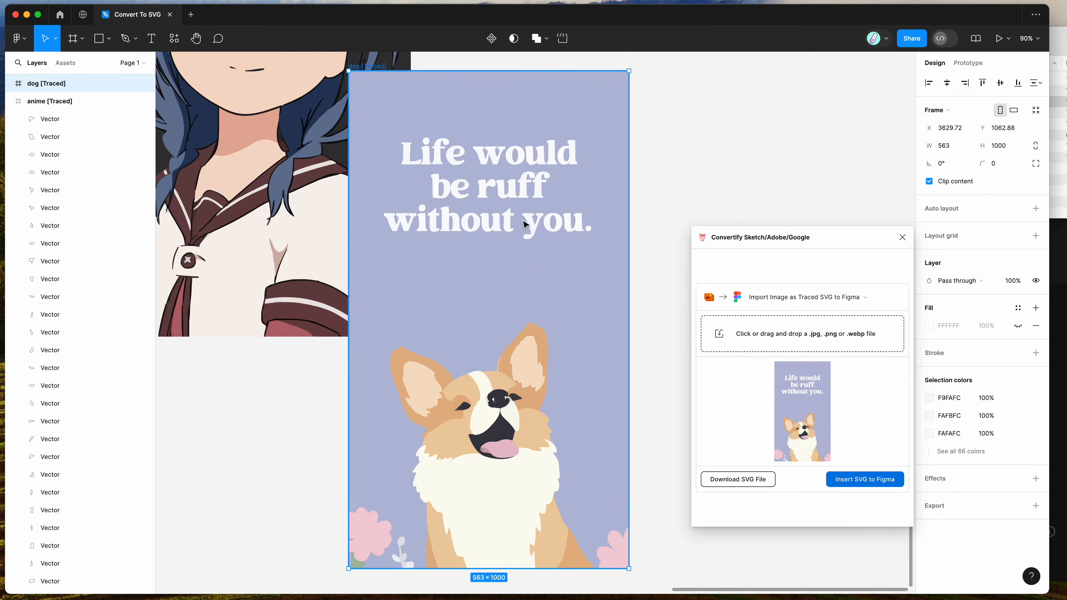
scroll(524, 225, up, 10)
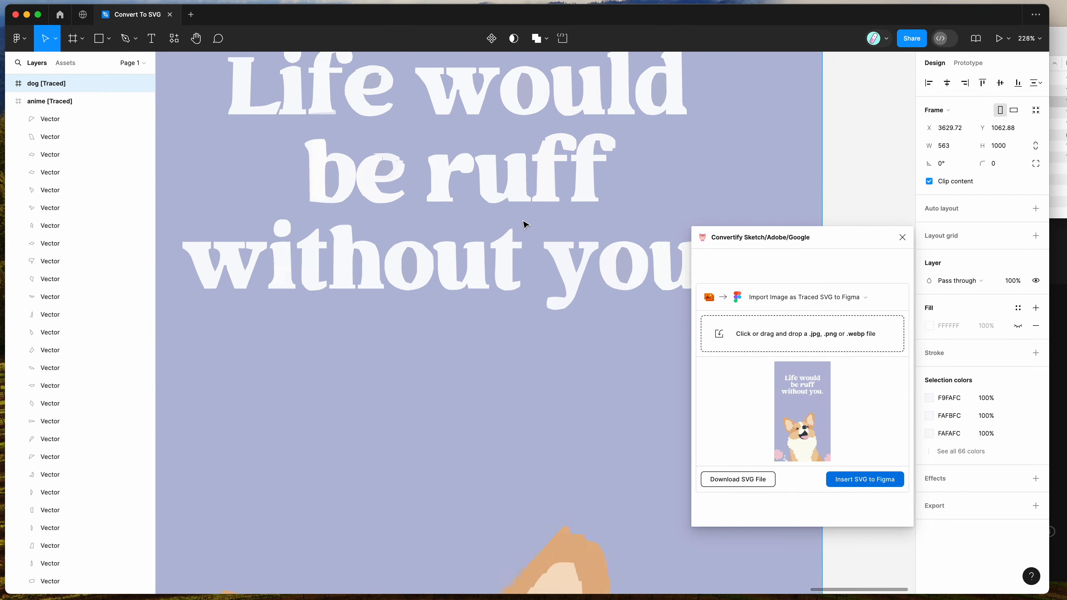
click(503, 263)
scroll(502, 263, up, 3)
scroll(503, 263, left, 3)
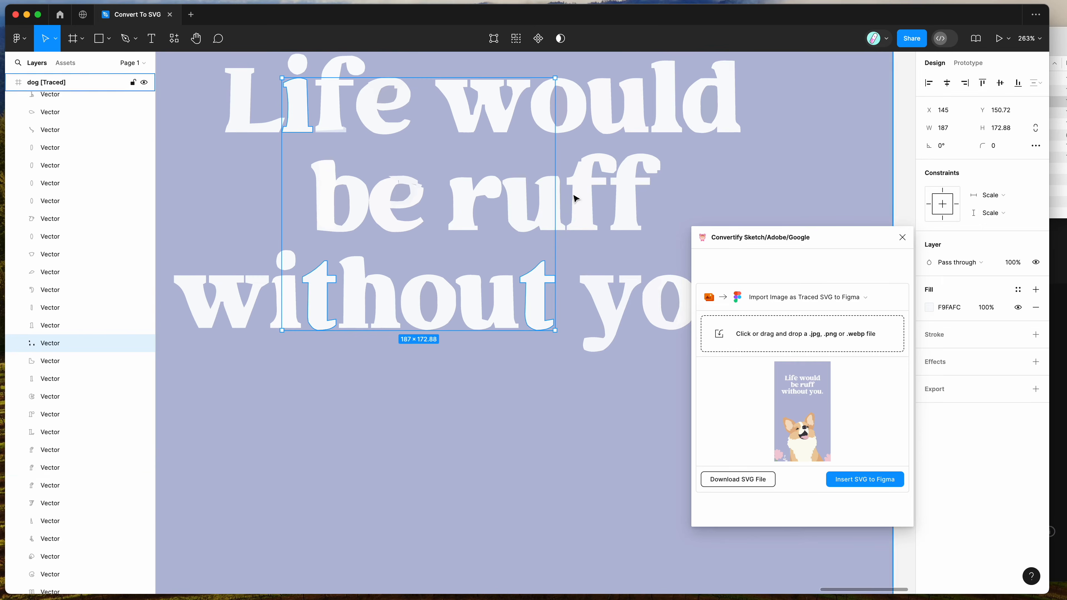
click(589, 192)
scroll(574, 178, up, 3)
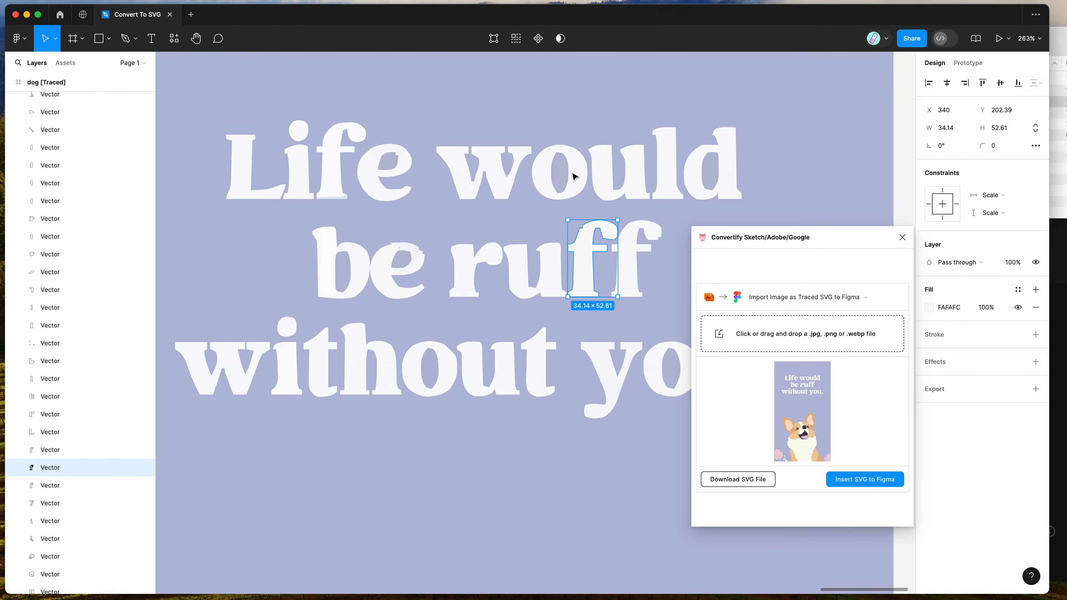
- Examine the traced corgi illustration below the lettering and the overall poster
scroll(570, 176, down, 1)
scroll(515, 202, down, 15)
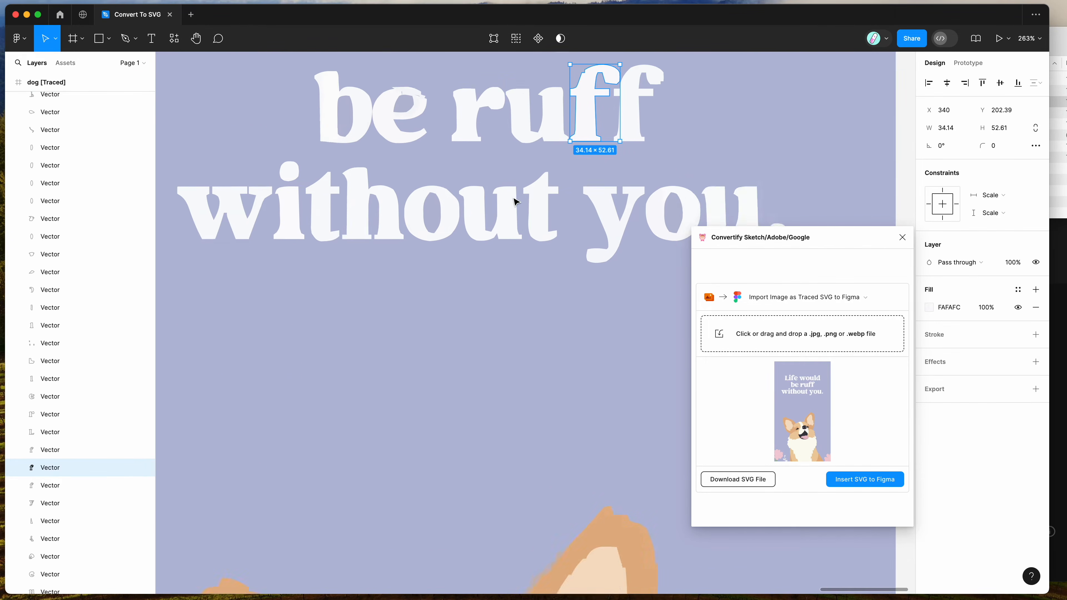
scroll(517, 202, down, 3)
scroll(516, 202, right, 1)
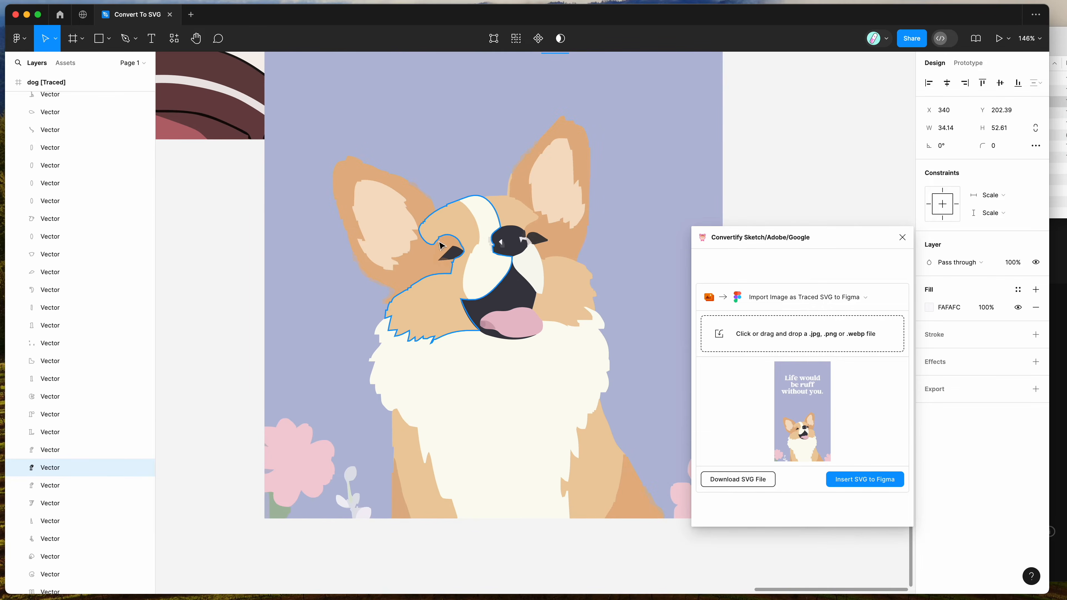
scroll(477, 244, down, 5)
scroll(477, 244, up, 3)
scroll(477, 244, right, 1)
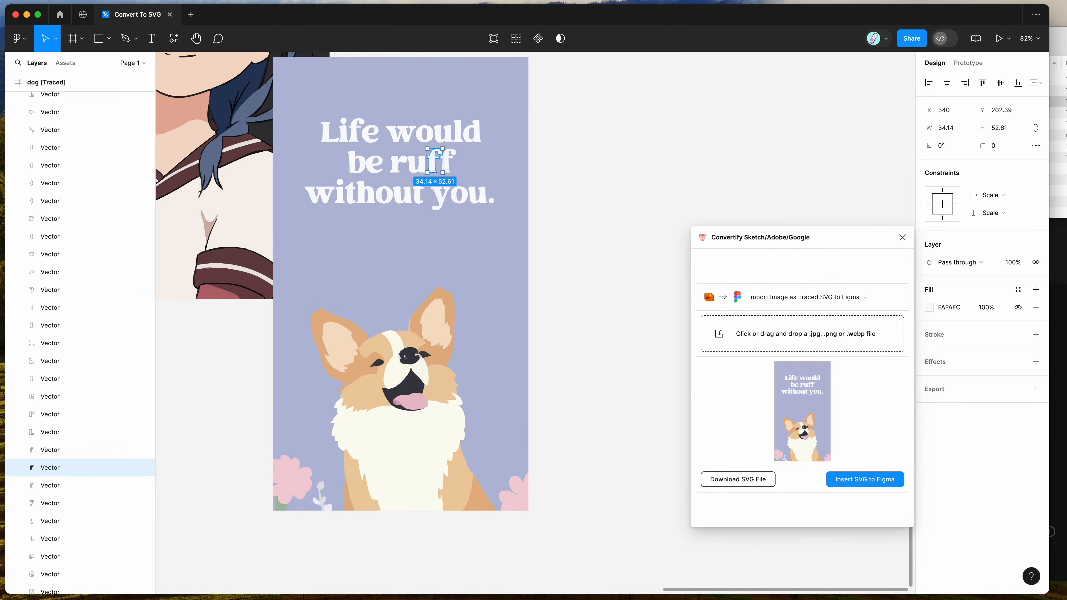
- Switch to the browser, view iLoveIMG's upscaling page, and compare the original dog image with the 4x upscaled versions on Upscale.media
key(super+Tab)
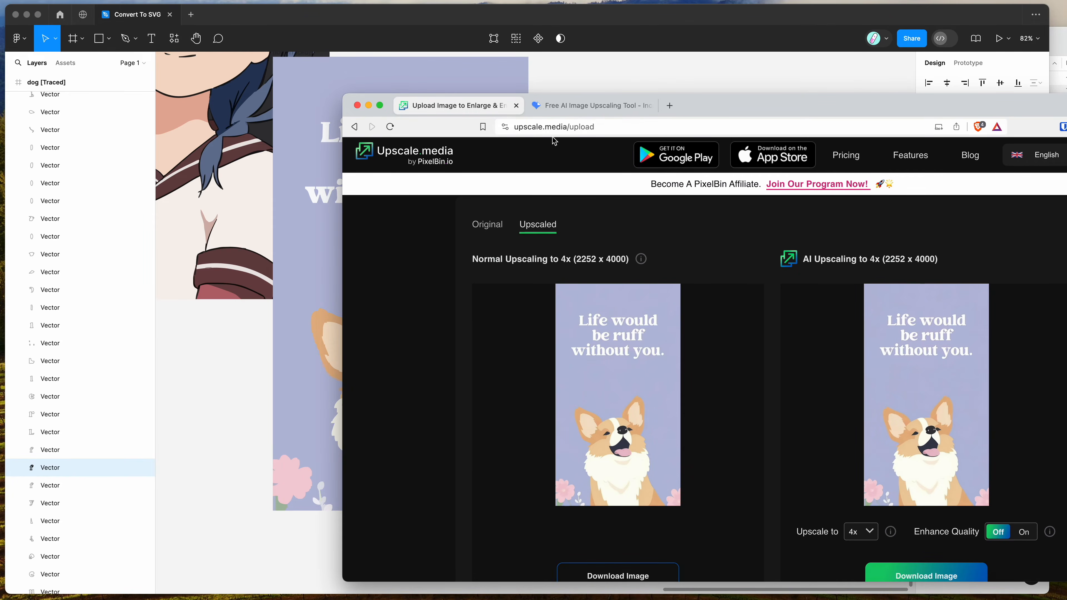
click(574, 107)
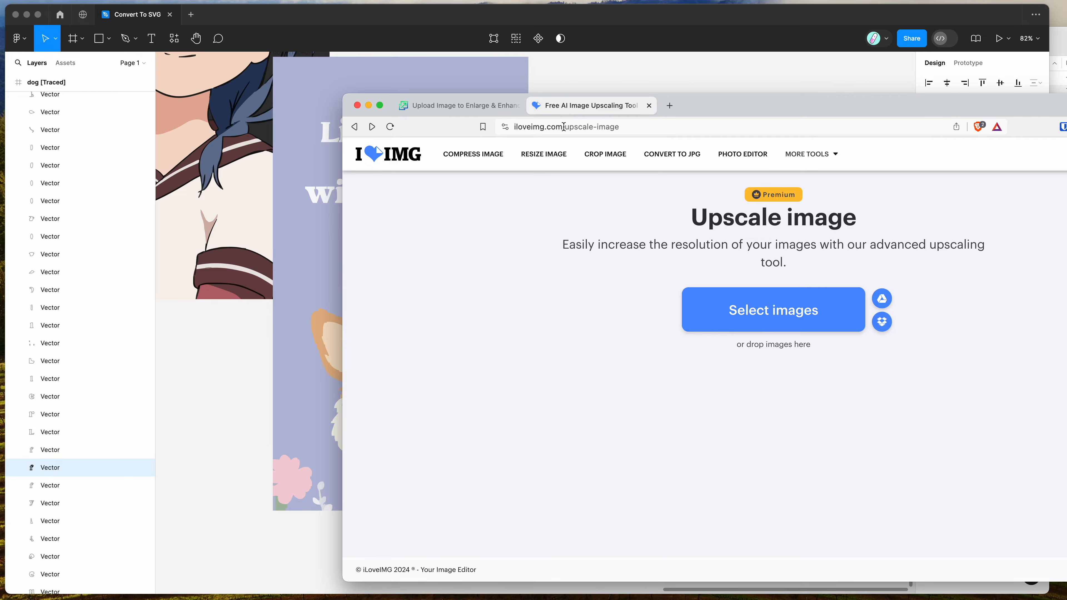
click(592, 128)
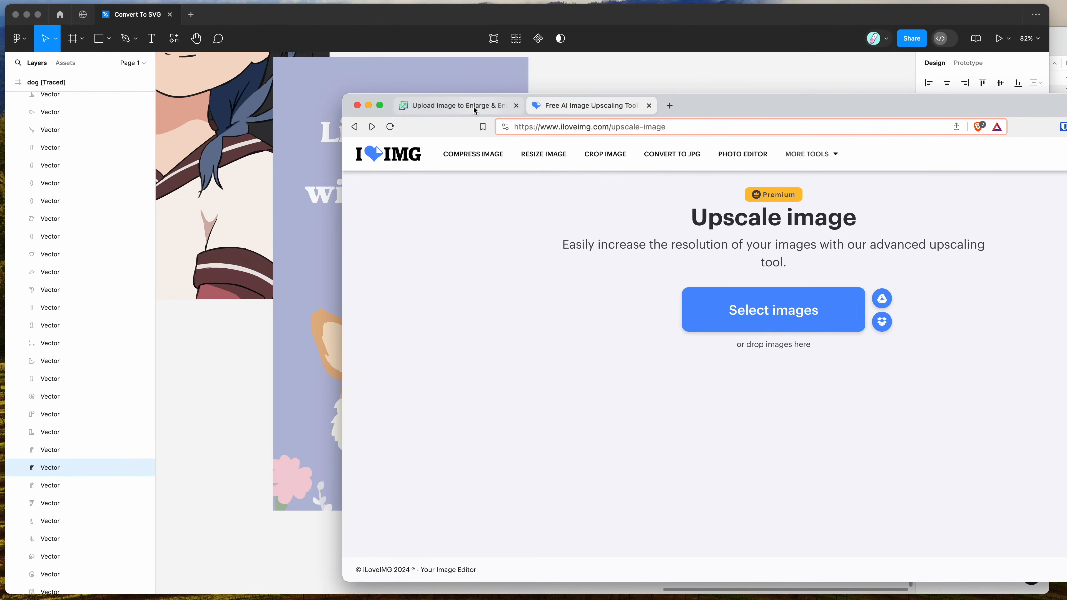
click(474, 108)
mouse_move(630, 373)
scroll(737, 344, down, 1)
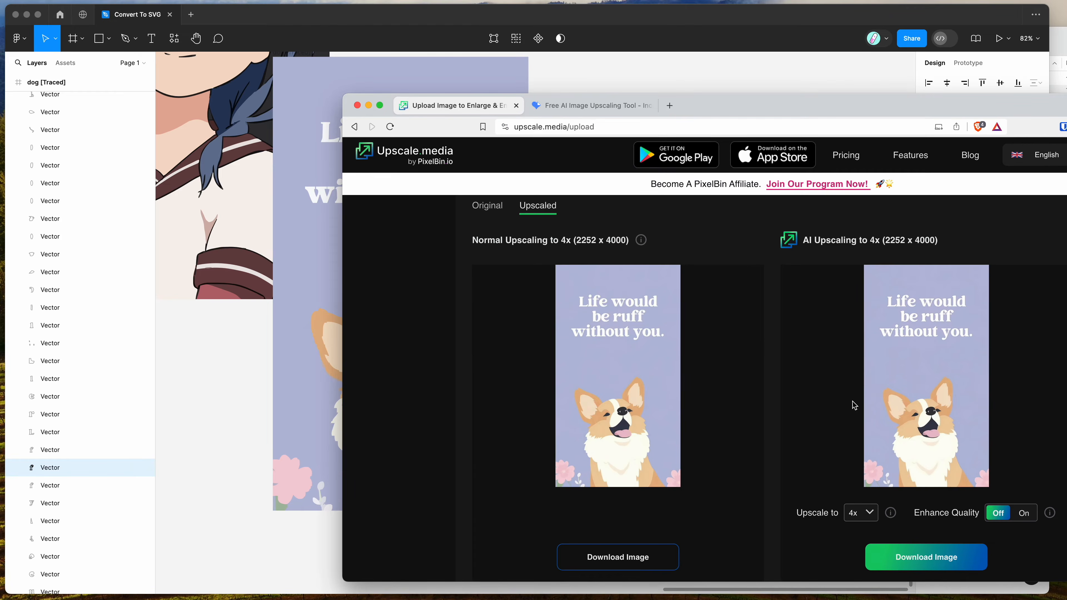
mouse_move(906, 418)
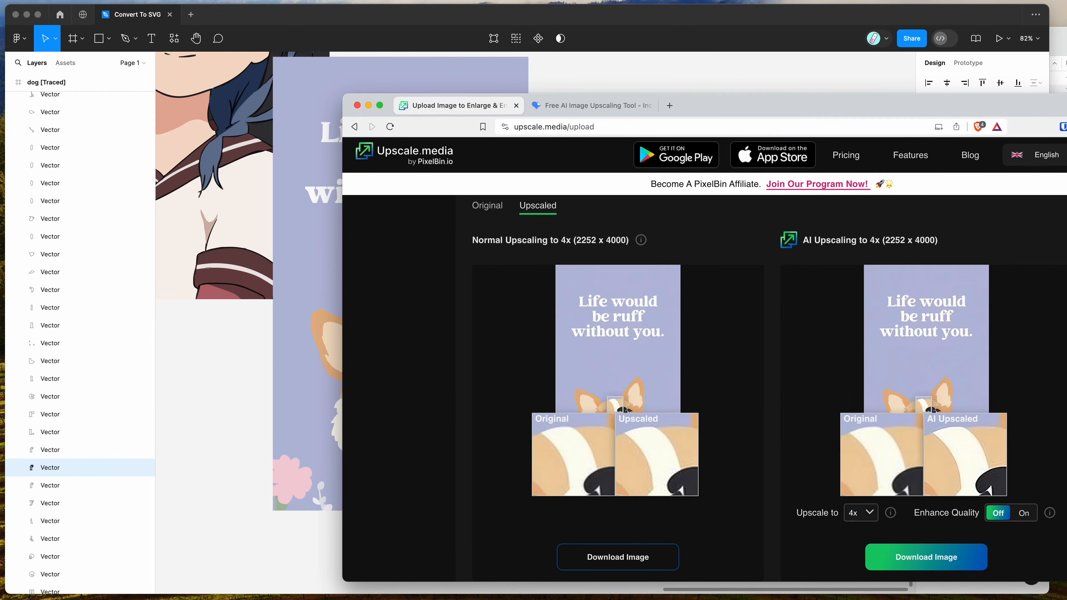
- Return to Figma and load dog-upscaled-4x.jpeg from the images folder into the Convertify importer to generate its traced SVG
click(859, 20)
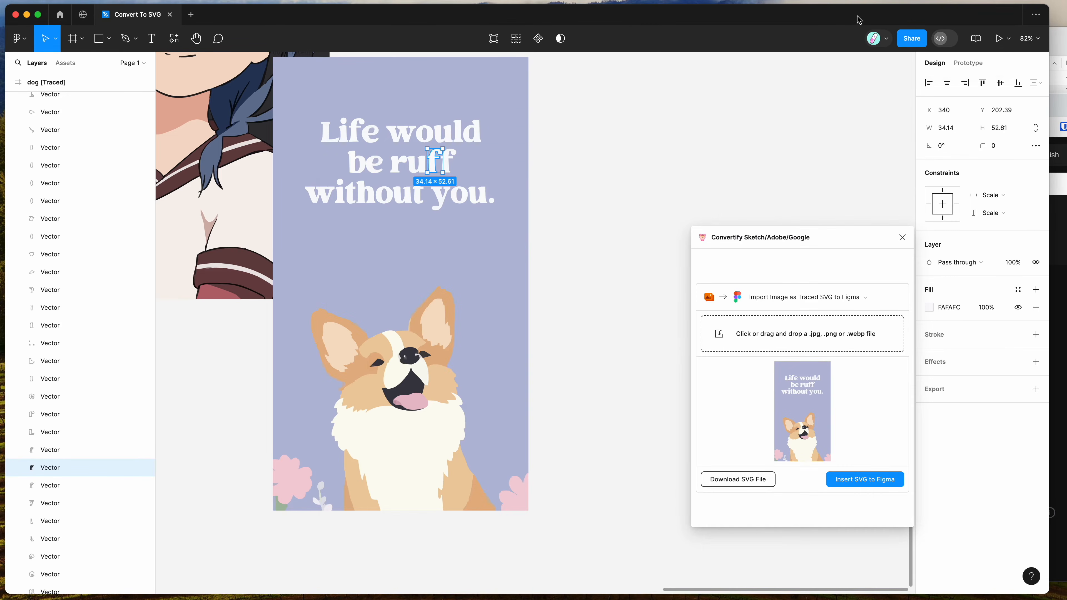
click(1061, 45)
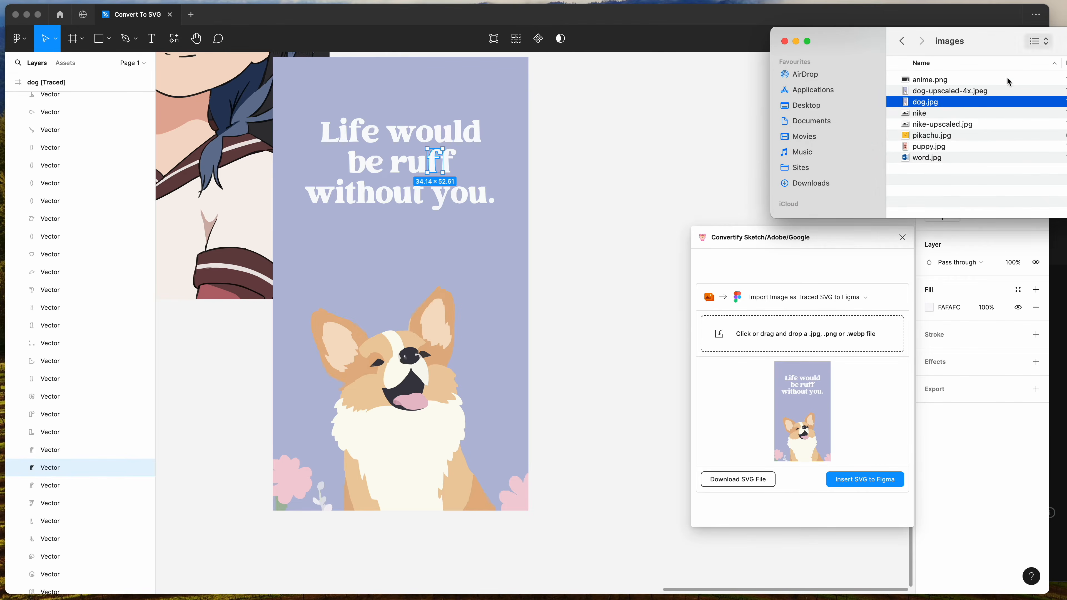
click(966, 92)
mouse_move(948, 93)
mouse_down()
mouse_move(793, 286)
mouse_move(775, 354)
mouse_move(840, 331)
mouse_move(789, 336)
mouse_up()
click(779, 270)
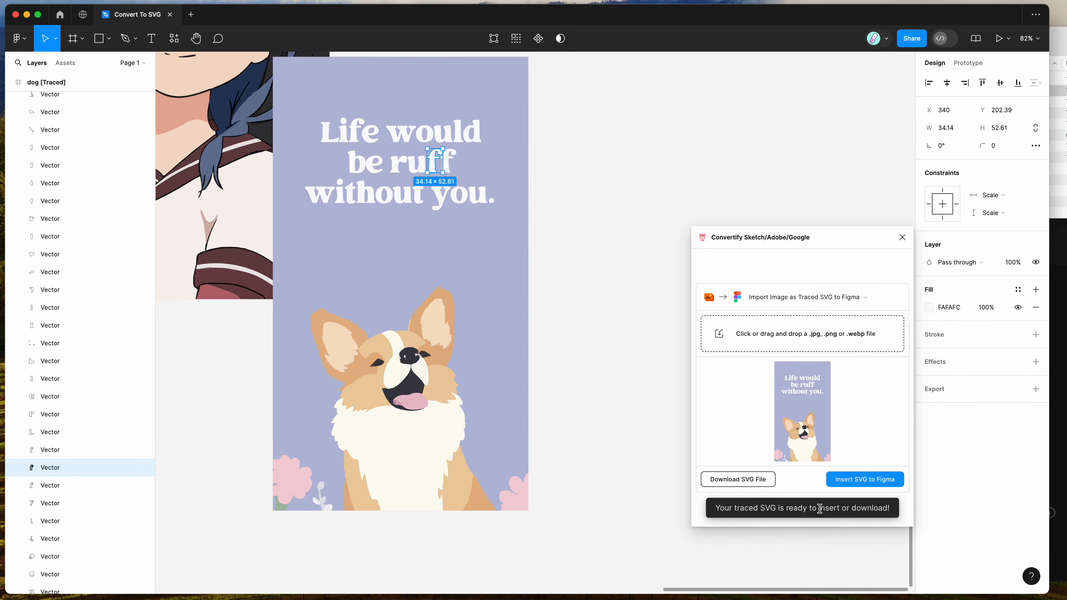
- Insert the traced dog-upscaled-4x SVG and place its frame beside the smaller dog poster at X 4439, Y 1063
scroll(602, 345, down, 5)
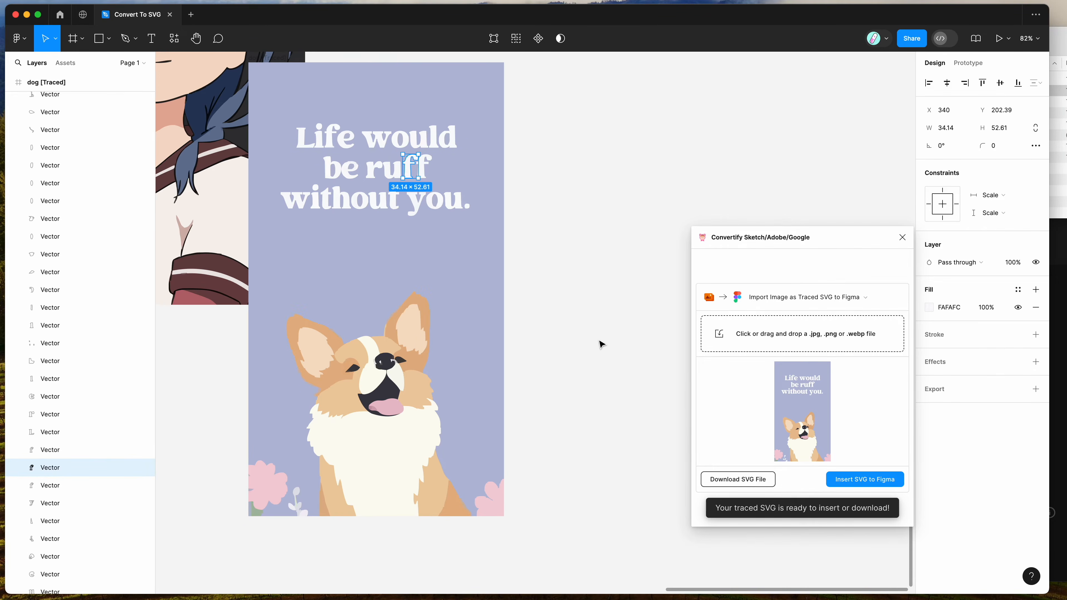
drag(786, 245, 824, 237)
scroll(644, 258, right, 2)
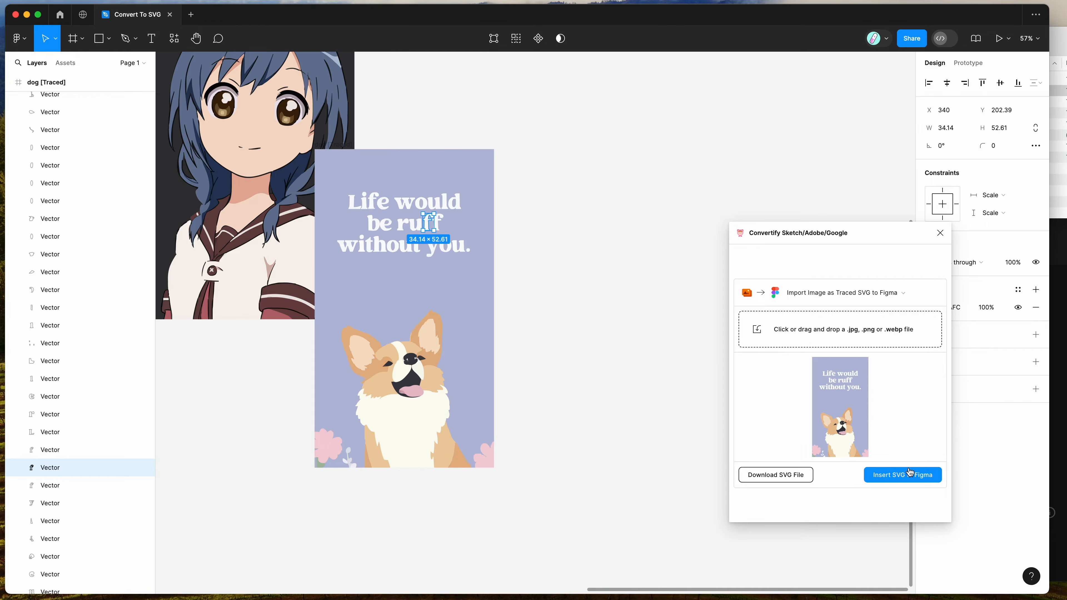
click(896, 480)
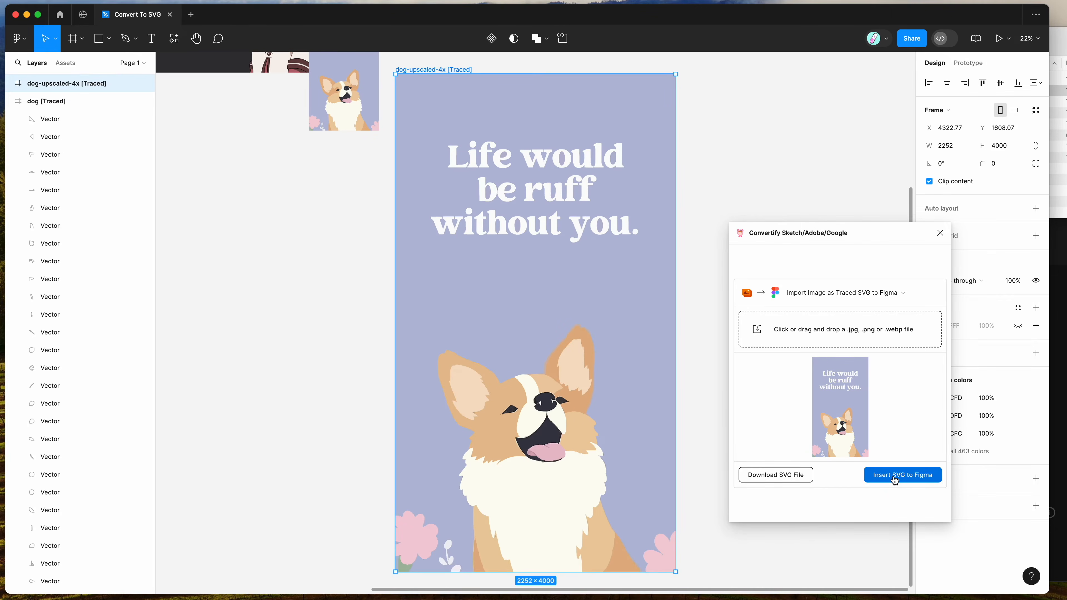
scroll(614, 359, up, 3)
drag(454, 144, 471, 78)
- Compare the lettering of the upscaled dog trace with the lettering of the smaller dog poster
scroll(470, 126, up, 6)
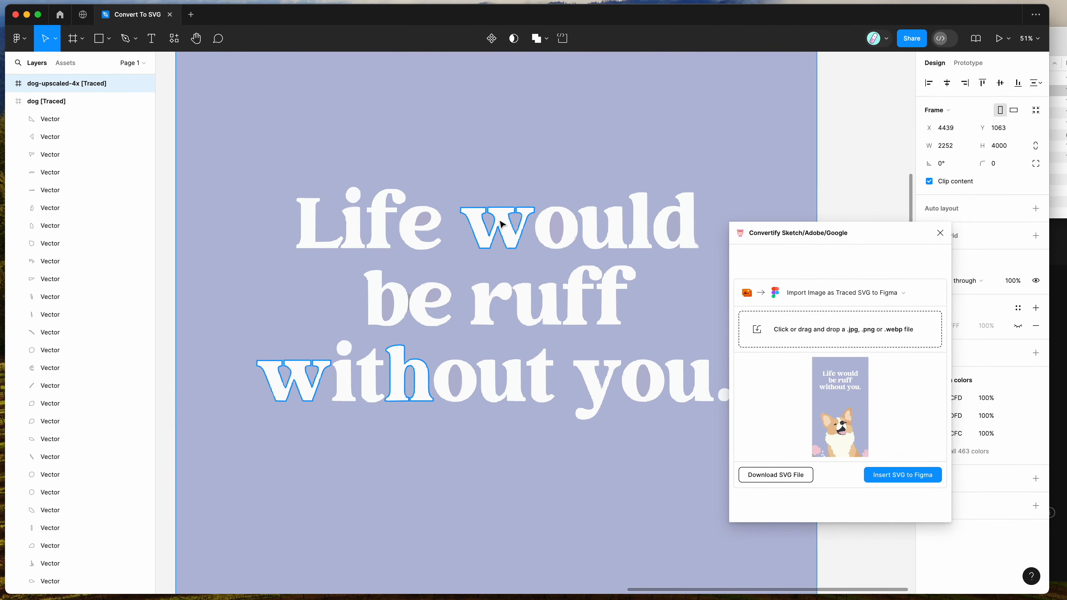
click(500, 227)
click(500, 183)
scroll(500, 180, left, 5)
scroll(499, 180, left, 4)
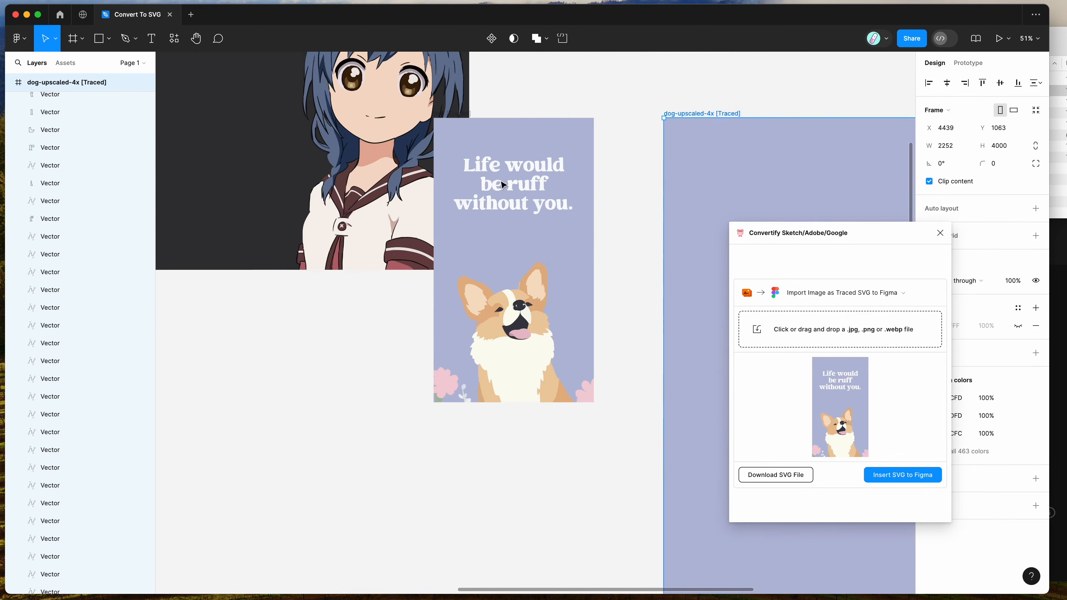
scroll(506, 179, up, 4)
scroll(521, 173, right, 8)
- Compare the corgi illustration in the upscaled trace with the smaller one, checking the face, mouth and fur edges
scroll(538, 168, down, 10)
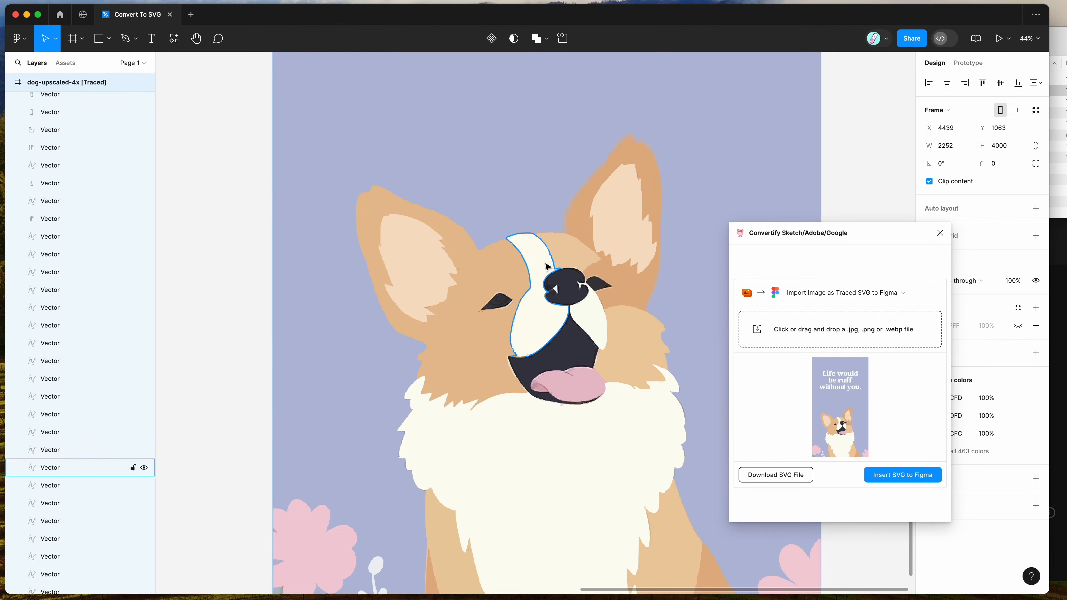
scroll(473, 407, down, 3)
scroll(472, 405, down, 3)
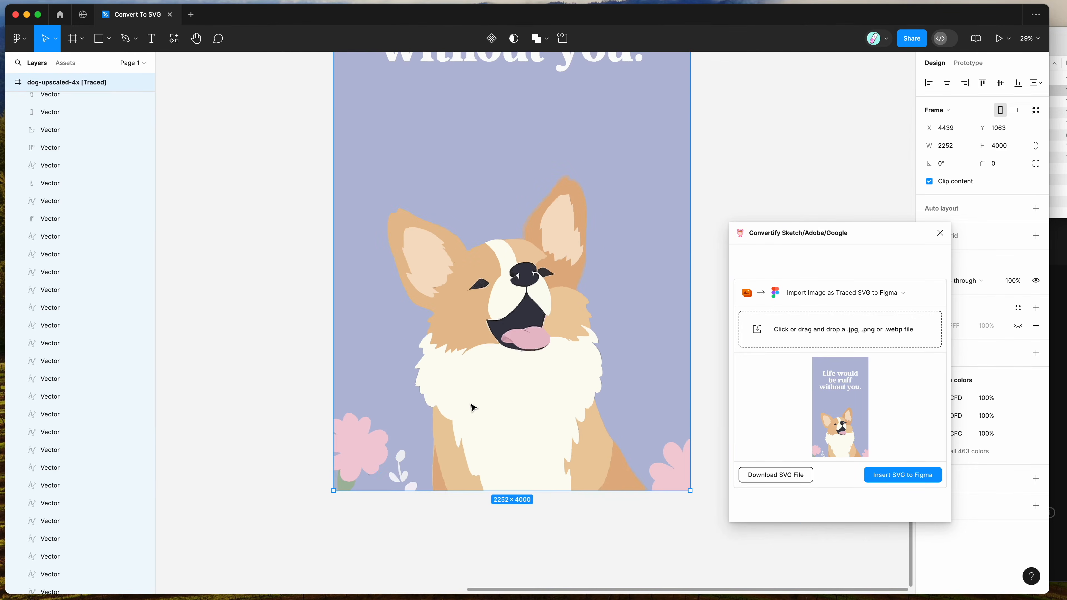
scroll(472, 405, up, 8)
scroll(471, 405, up, 5)
scroll(471, 405, up, 5)
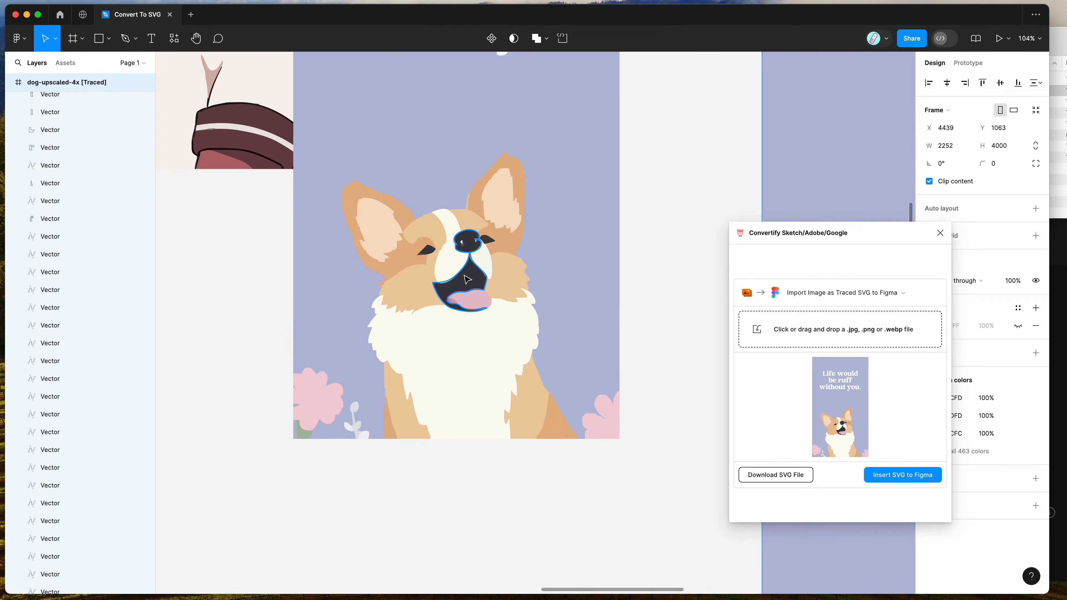
scroll(462, 276, up, 3)
scroll(577, 365, down, 13)
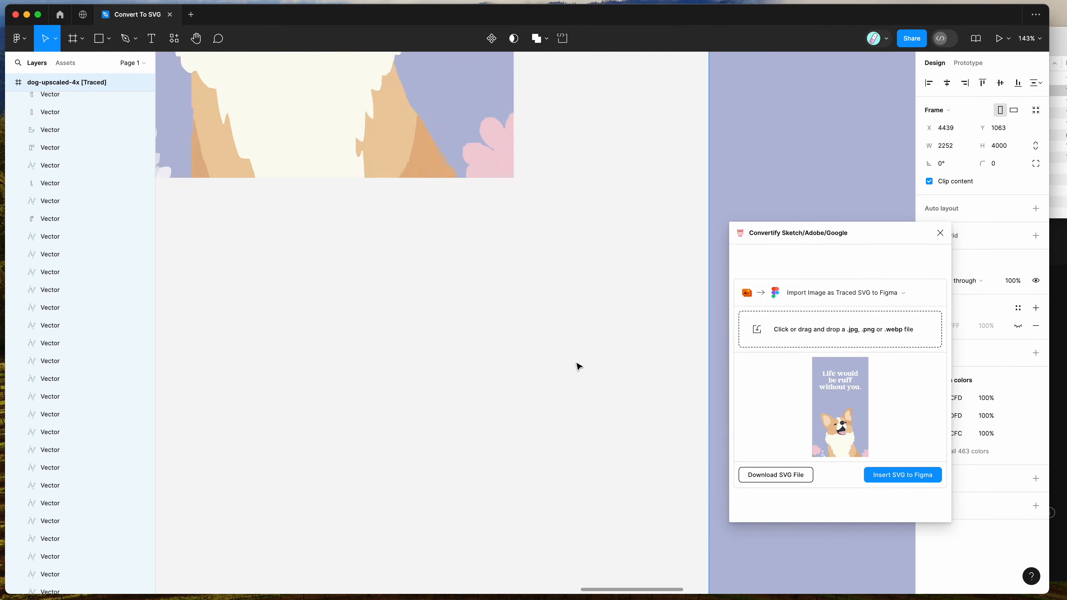
scroll(578, 366, up, 10)
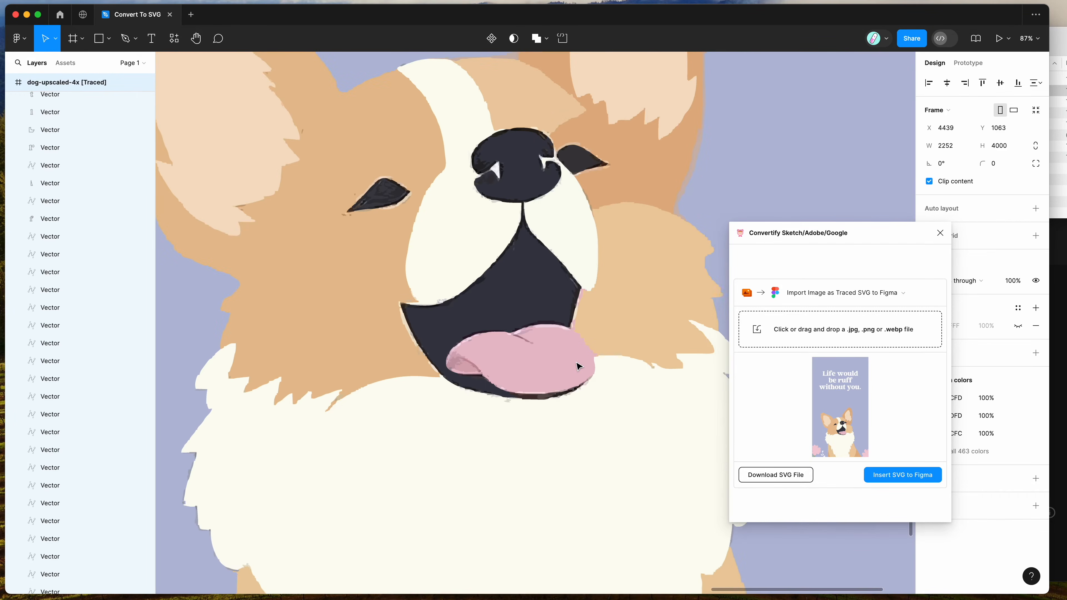
scroll(458, 345, down, 5)
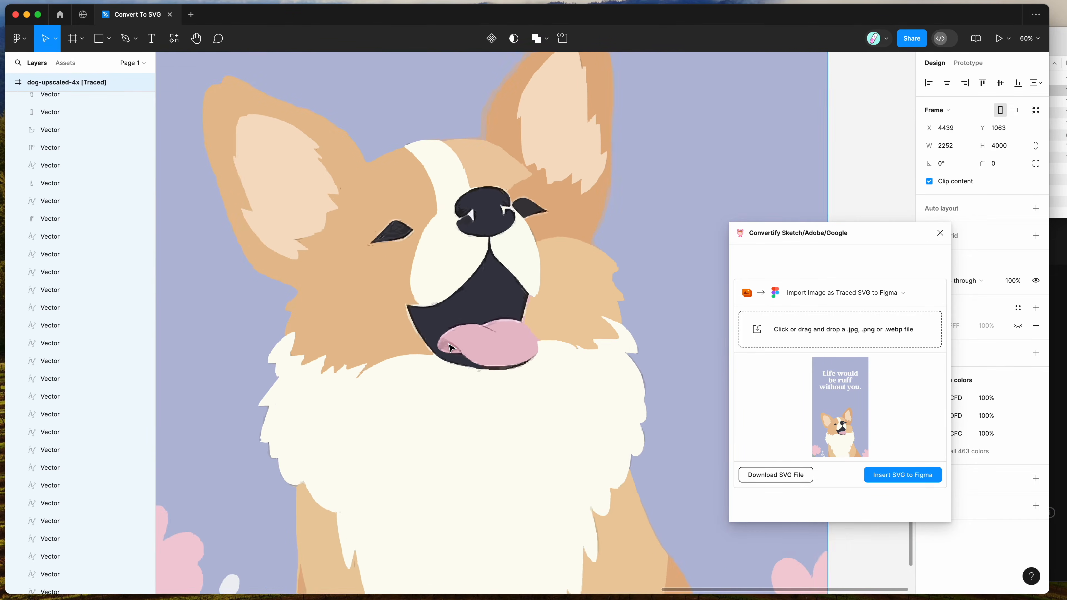
scroll(509, 383, down, 2)
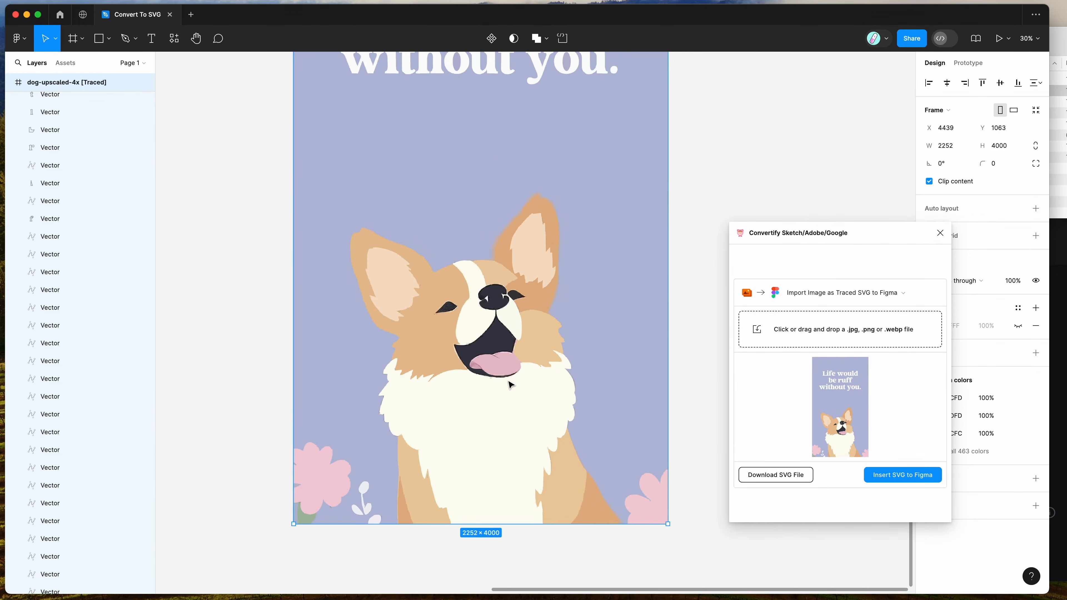
scroll(510, 384, up, 3)
scroll(647, 235, down, 2)
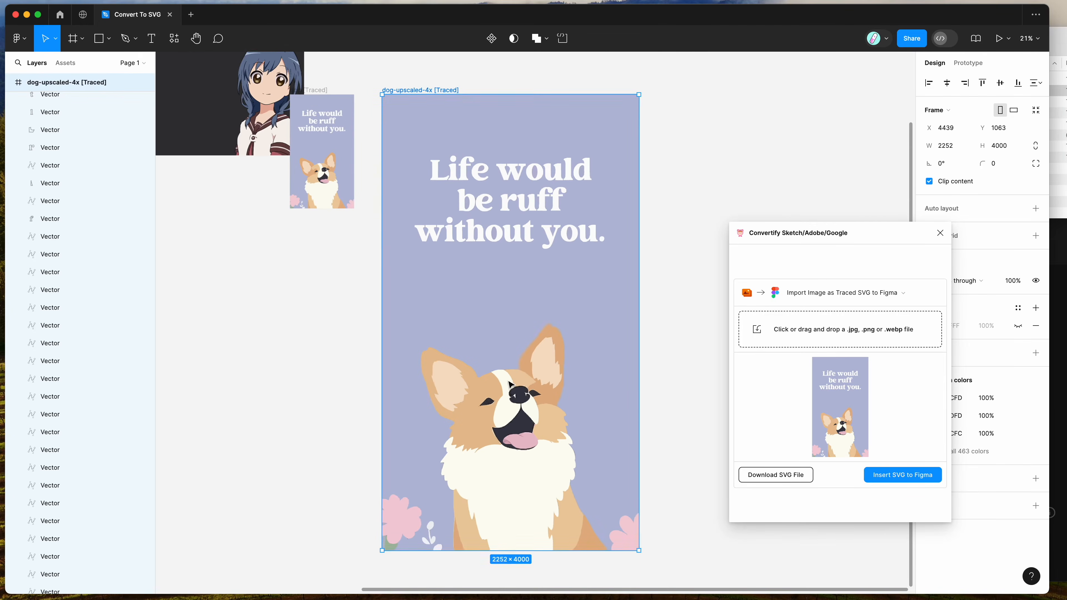
- Deselect the poster, revisit the Upscale.media and iLoveIMG upscaling pages in the browser, and return to Figma
click(666, 230)
drag(788, 229, 791, 191)
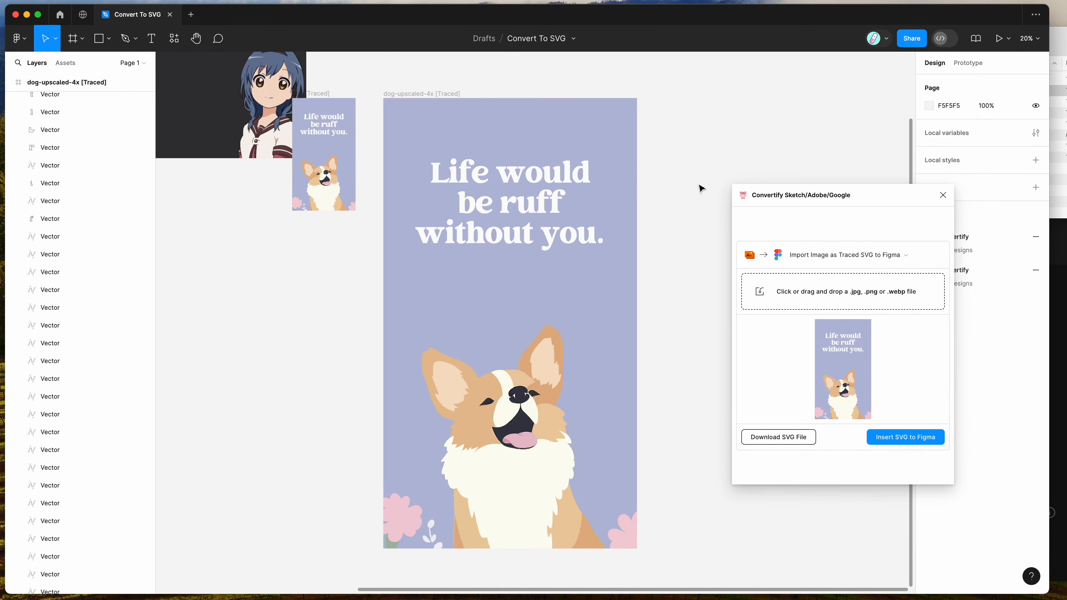
key(super+Tab)
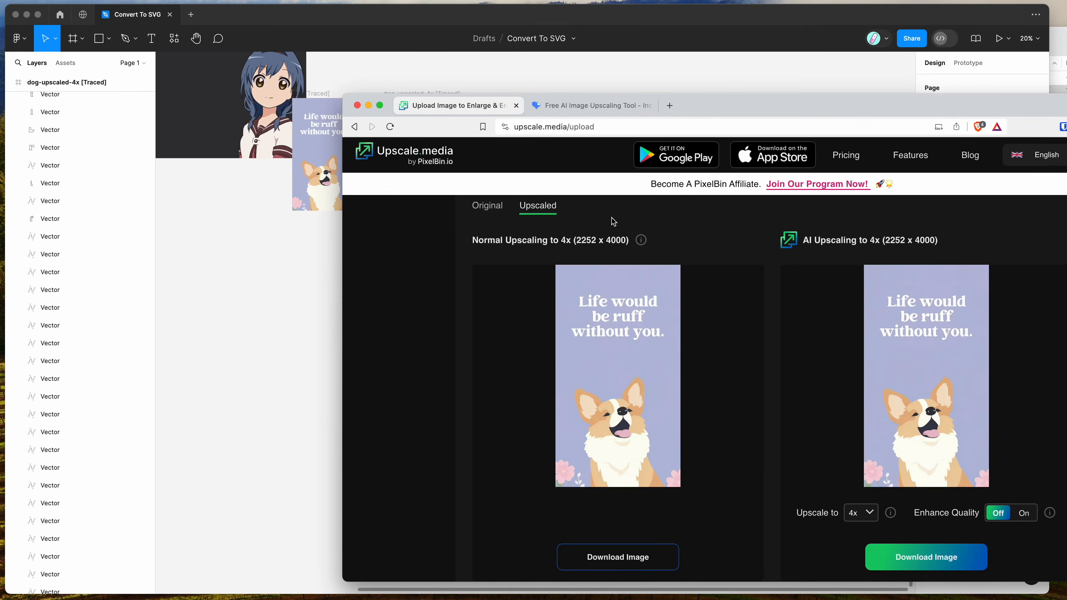
click(577, 106)
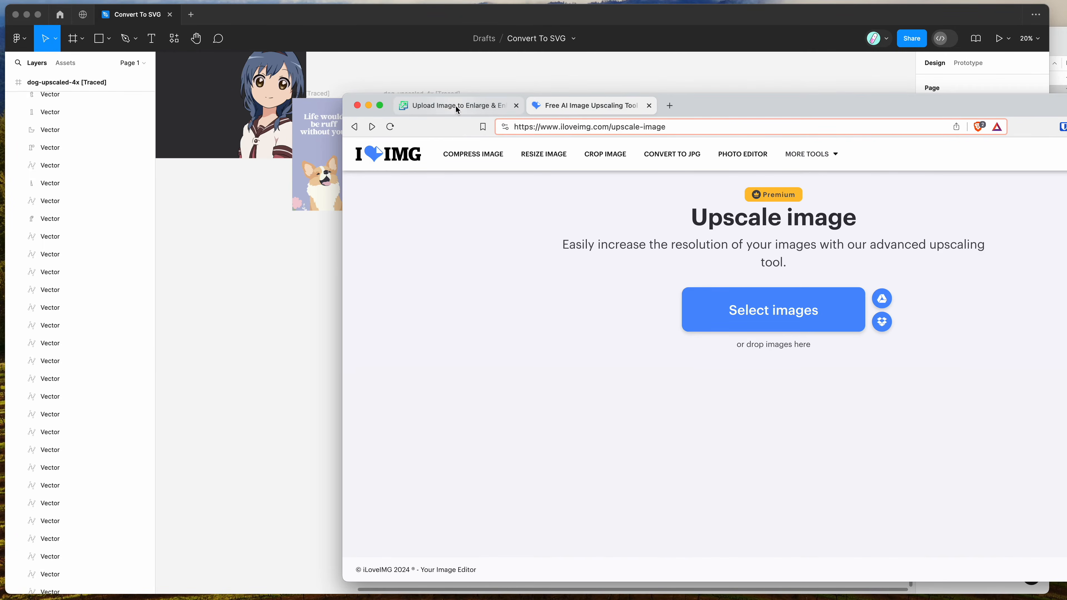
click(457, 110)
click(568, 72)
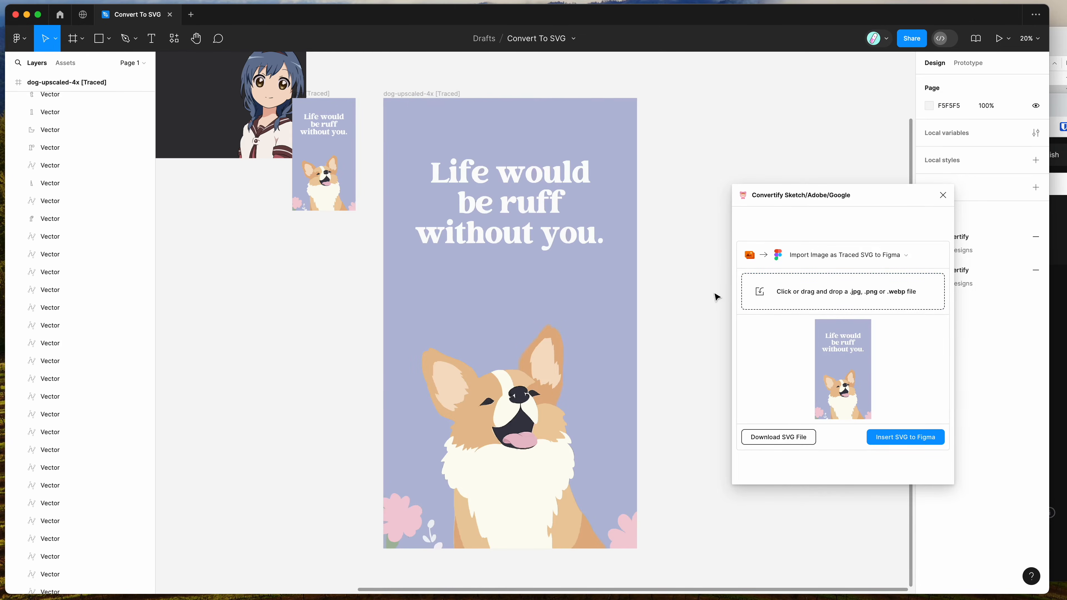
- Load the nike image from the images folder into the Convertify importer to generate its traced SVG
scroll(717, 297, right, 3)
drag(829, 200, 841, 209)
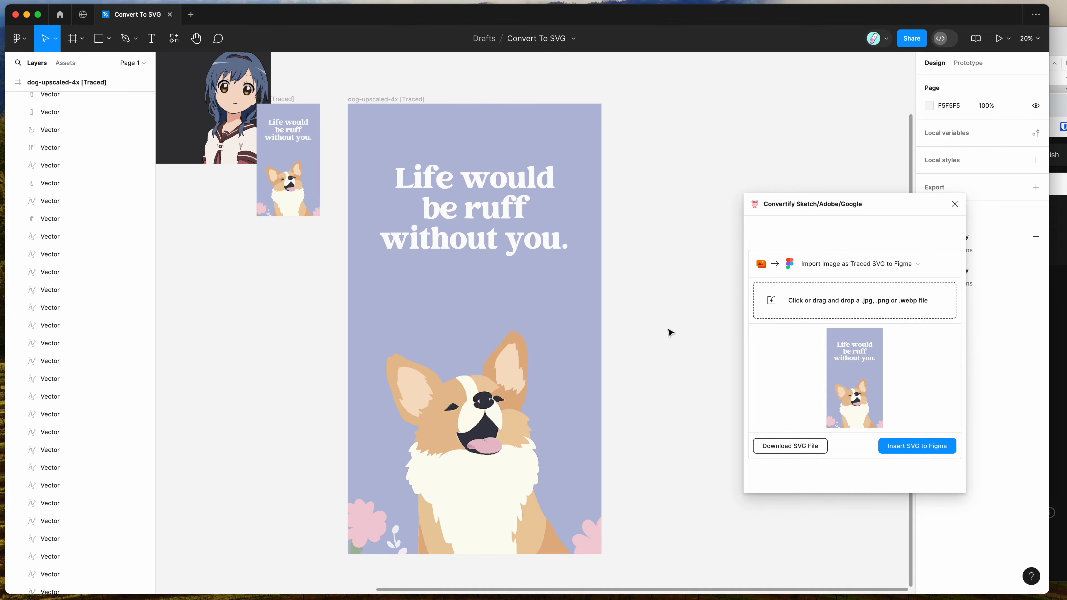
scroll(596, 279, right, 3)
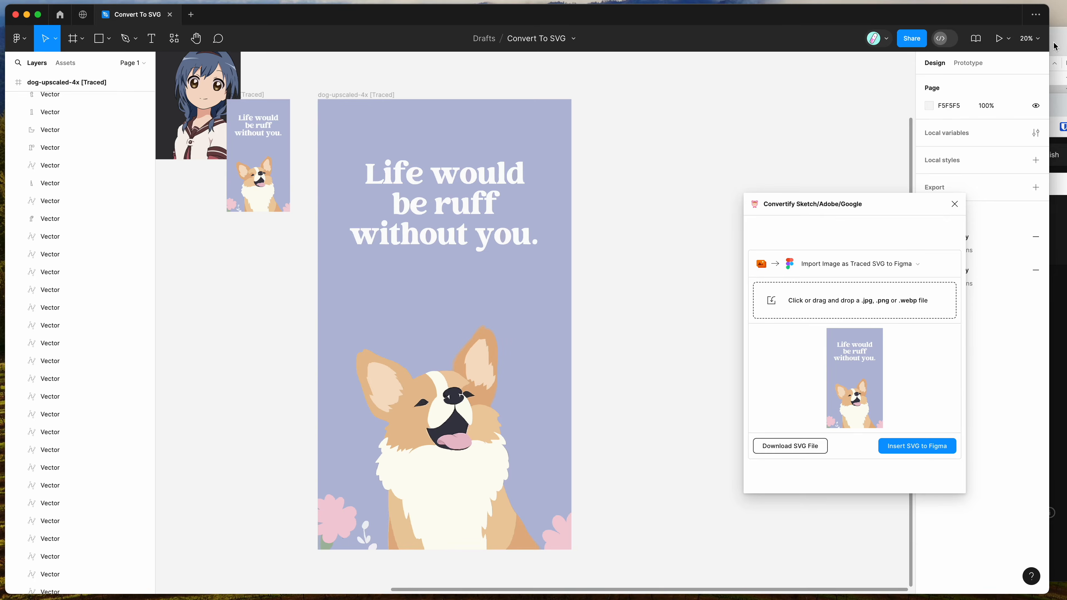
click(1054, 46)
click(926, 114)
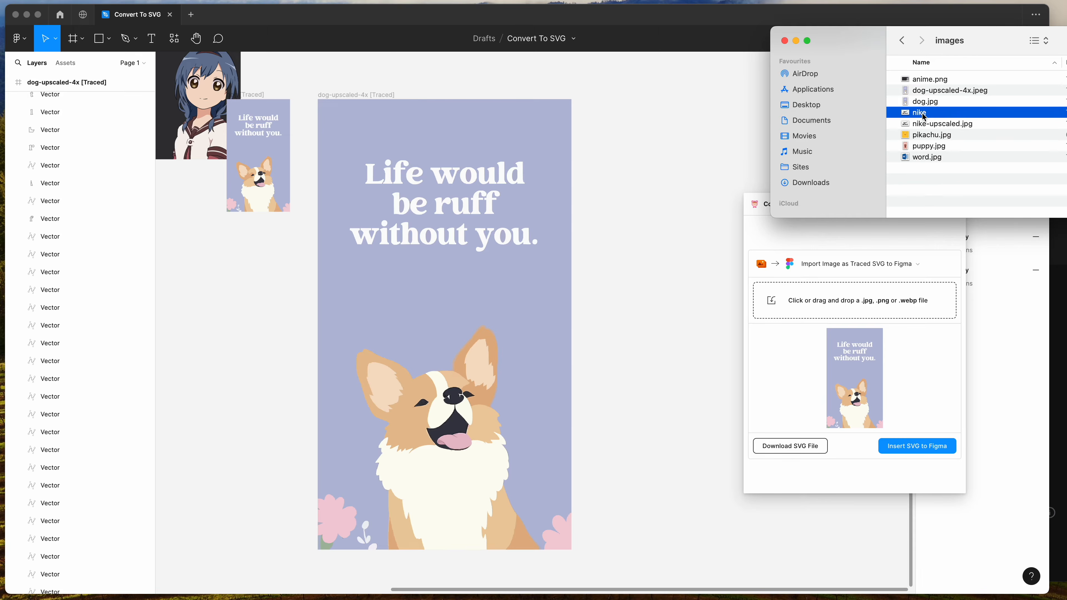
drag(843, 247, 830, 301)
click(786, 351)
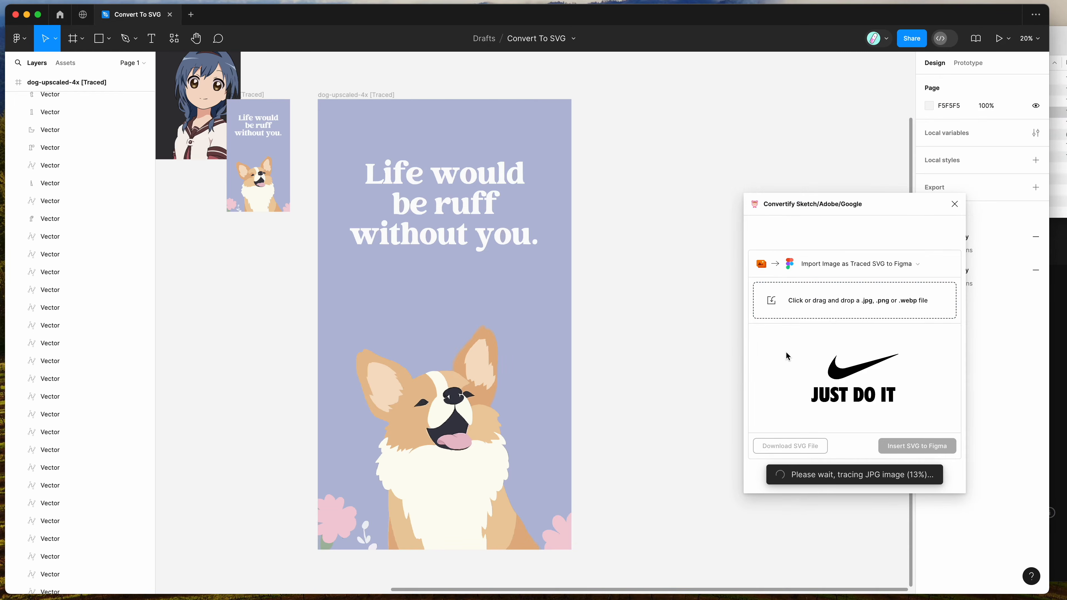
scroll(662, 335, right, 5)
scroll(662, 336, right, 2)
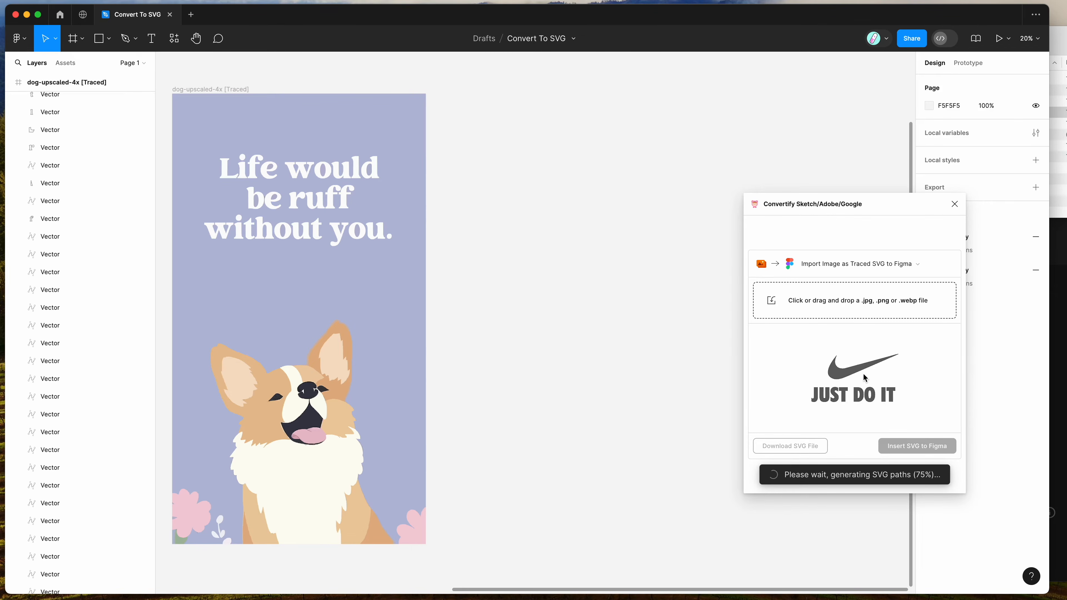
- Look over the nike and nike-upscaled.jpg files in the images folder and insert the traced nike SVG onto the canvas
click(1058, 142)
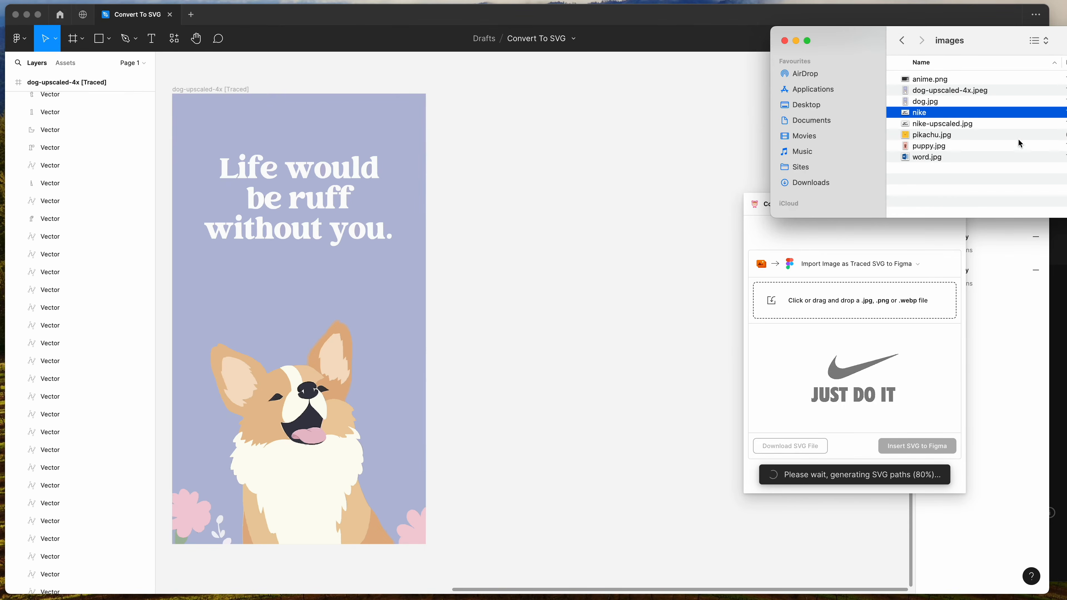
click(943, 127)
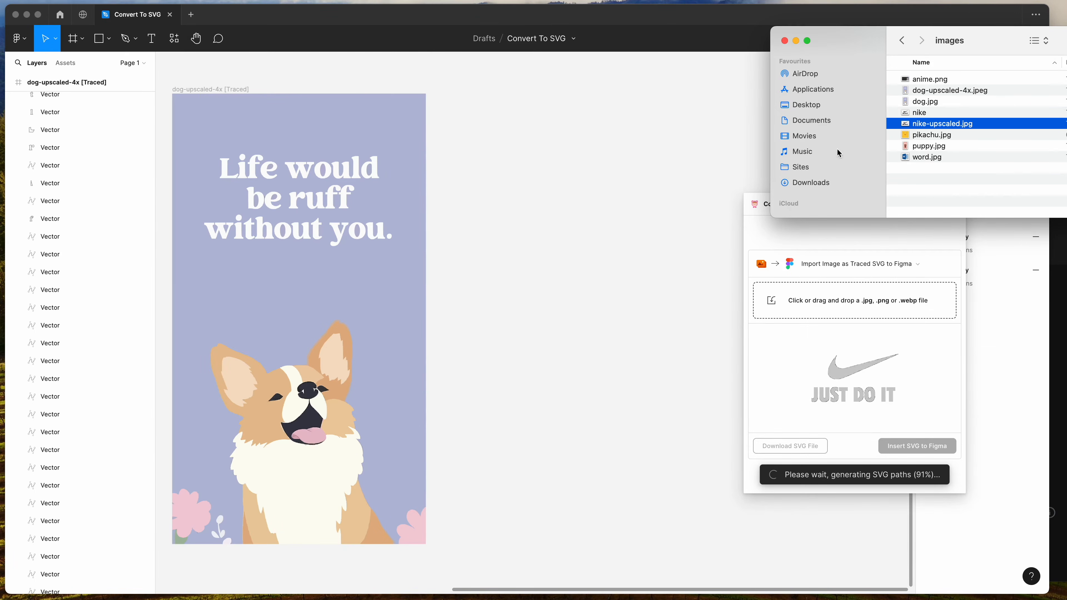
click(917, 112)
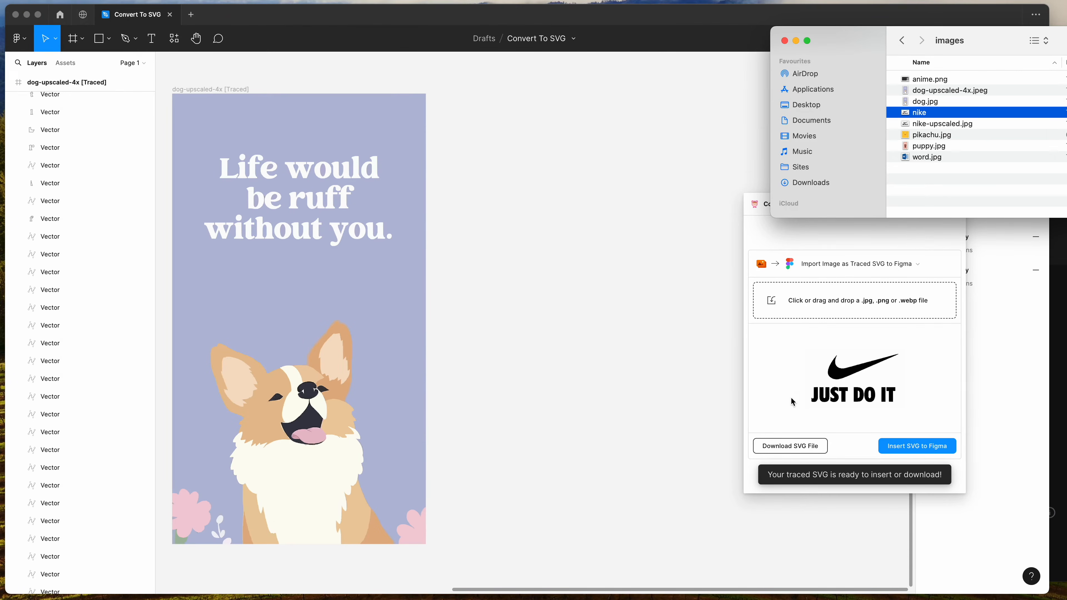
click(803, 399)
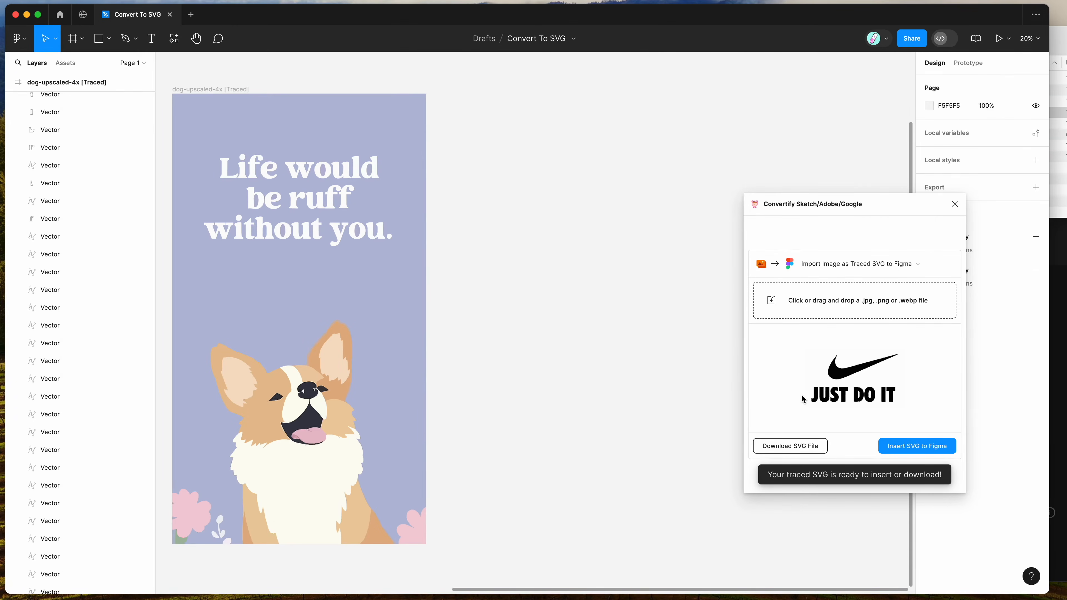
click(908, 450)
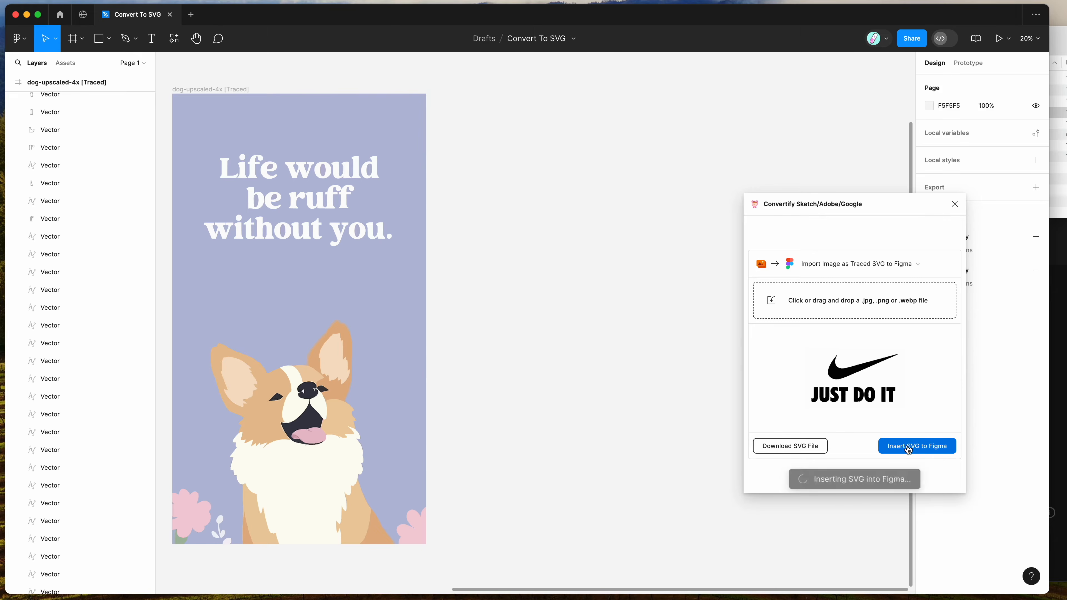
scroll(561, 352, down, 2)
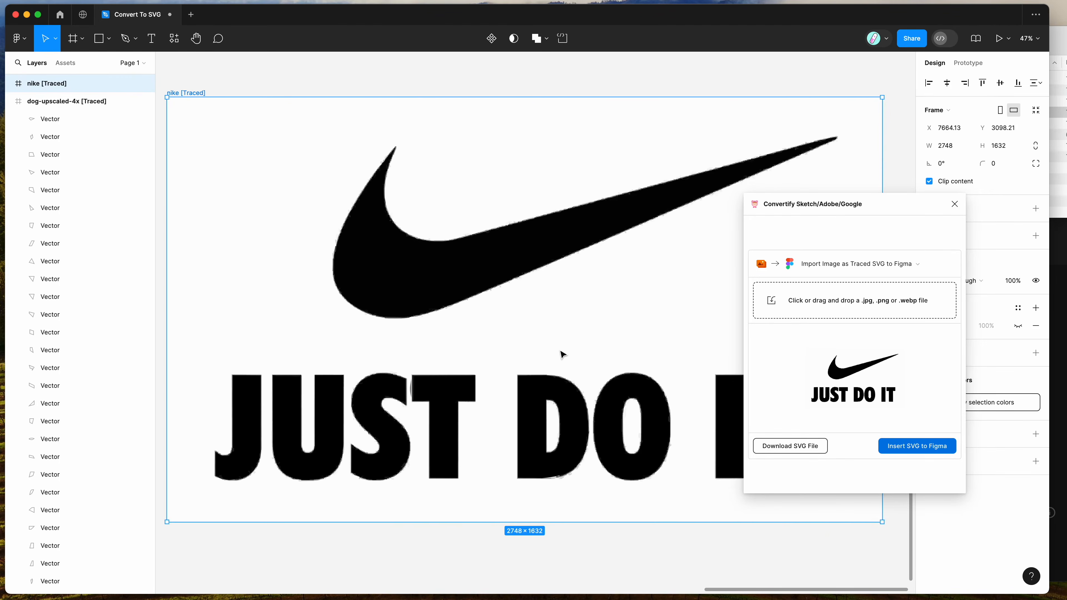
- Compare the swoosh edges in the original nike image with the swoosh and "DO" lettering edges of its trace
scroll(561, 353, up, 3)
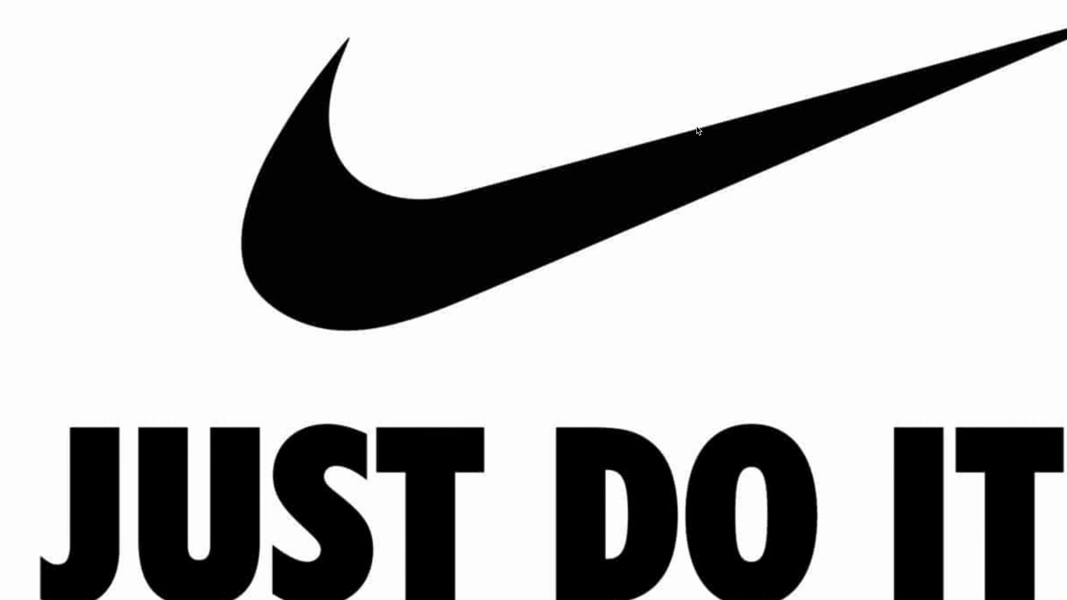
scroll(709, 205, up, 5)
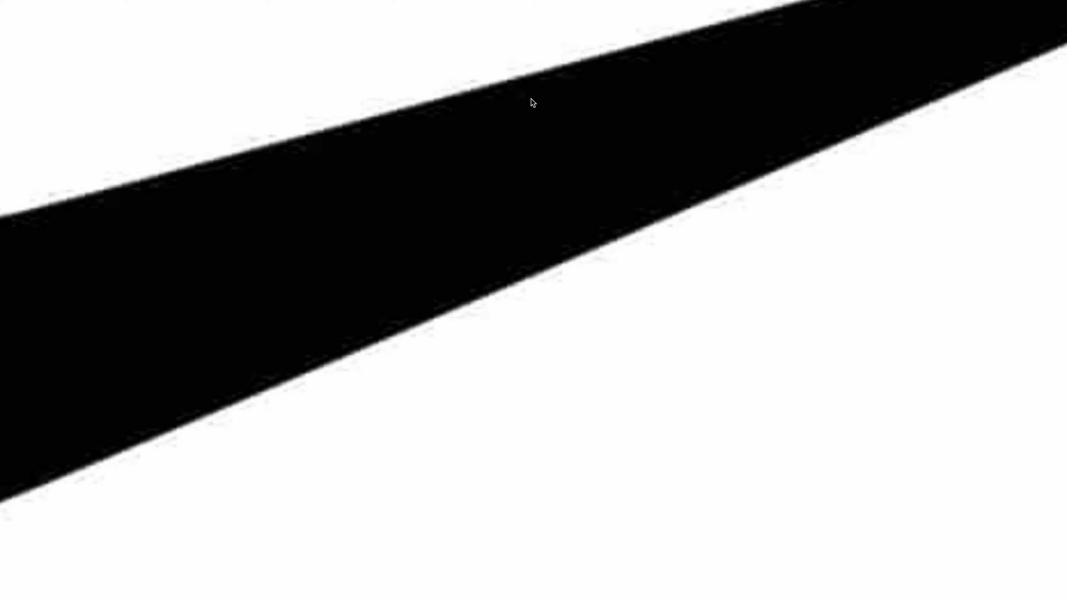
scroll(532, 102, down, 5)
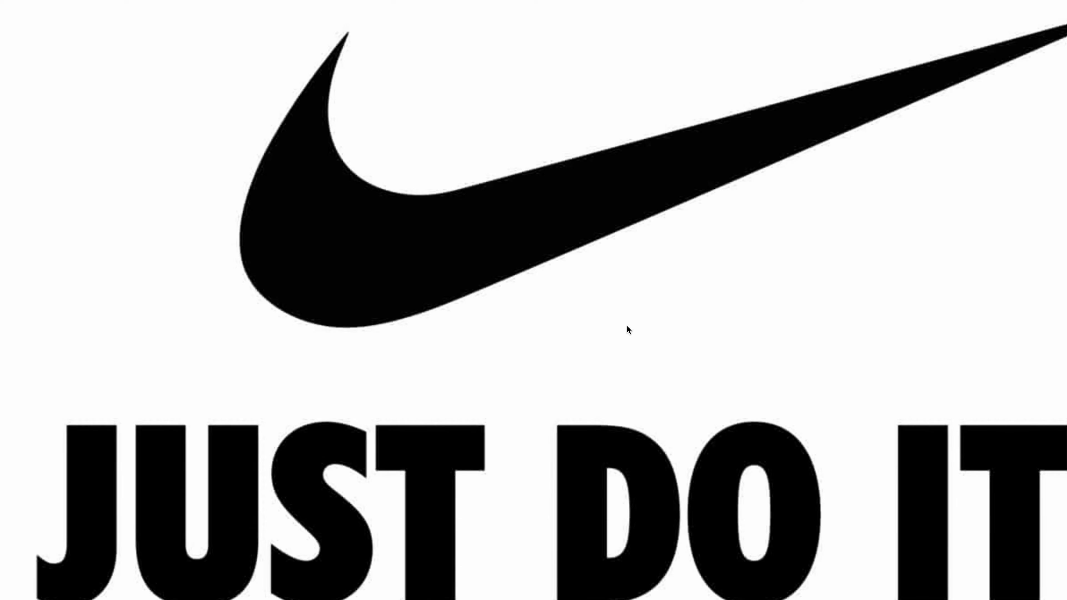
scroll(627, 326, up, 3)
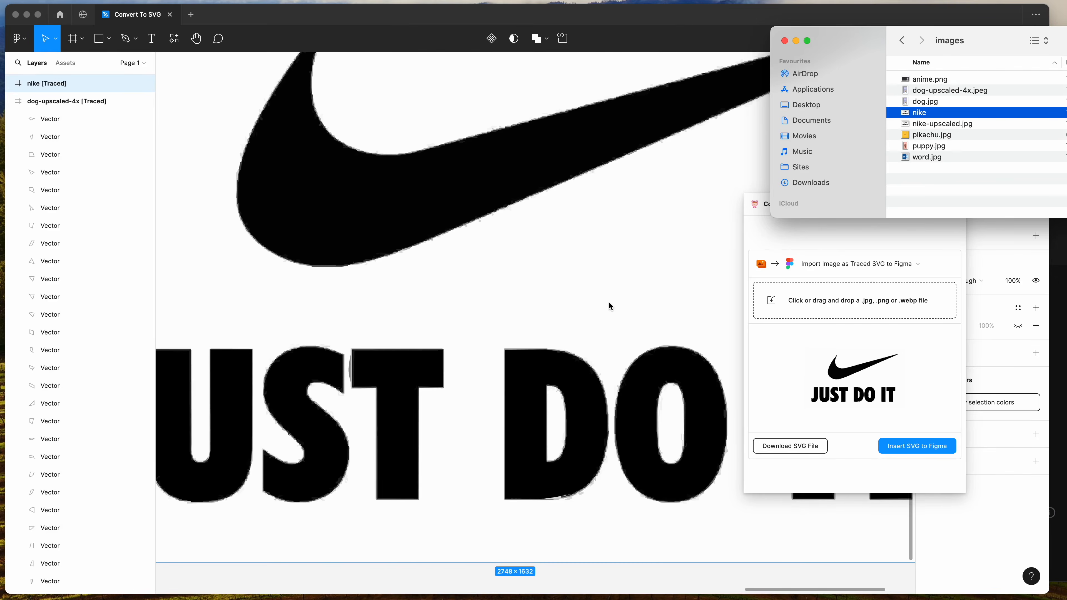
click(611, 309)
scroll(618, 347, up, 6)
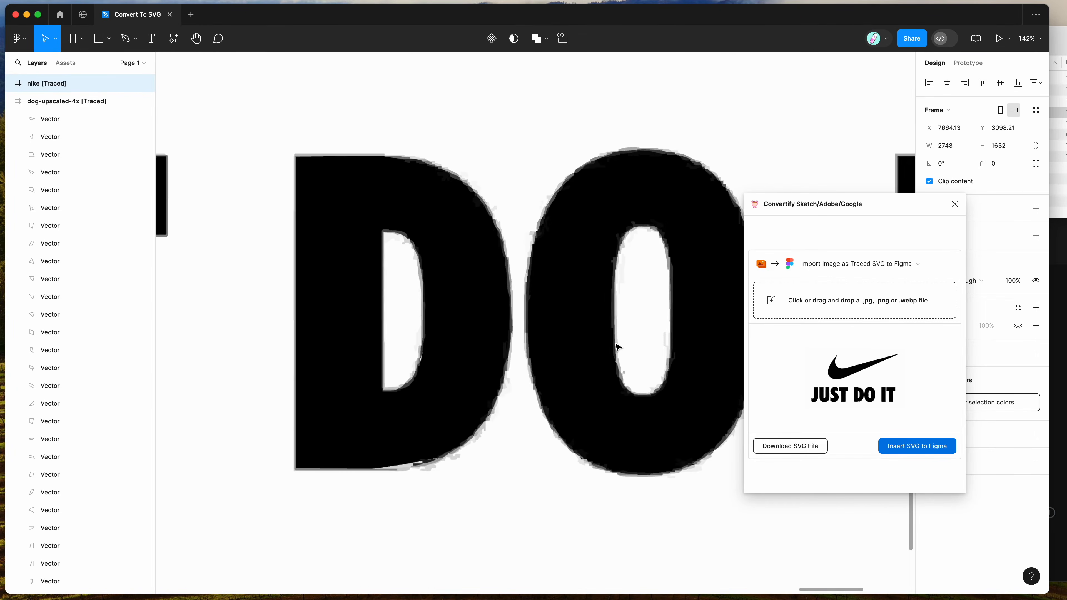
scroll(616, 347, up, 3)
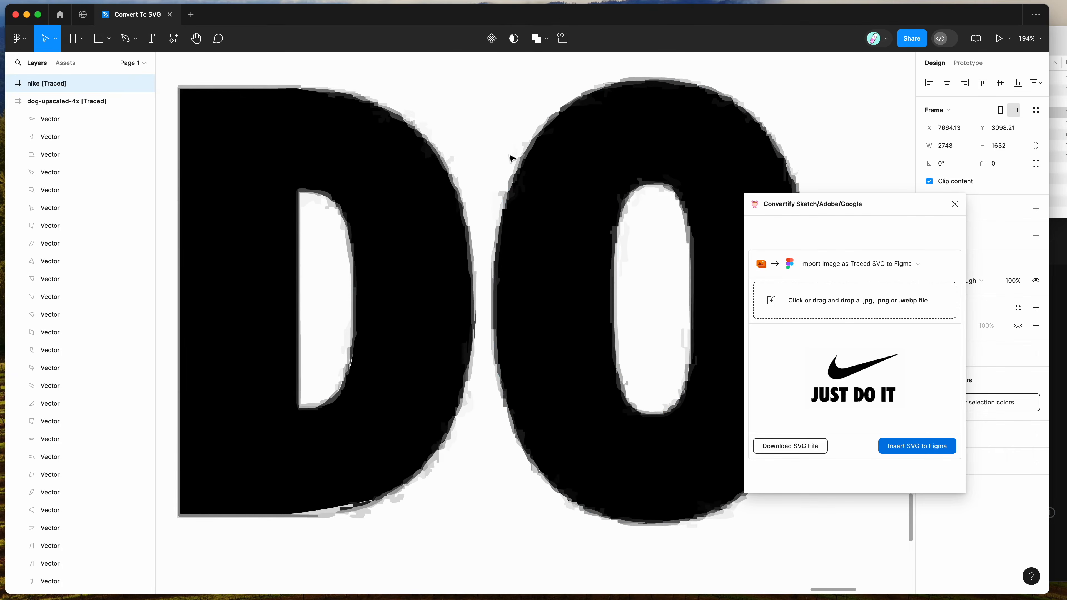
scroll(513, 156, down, 6)
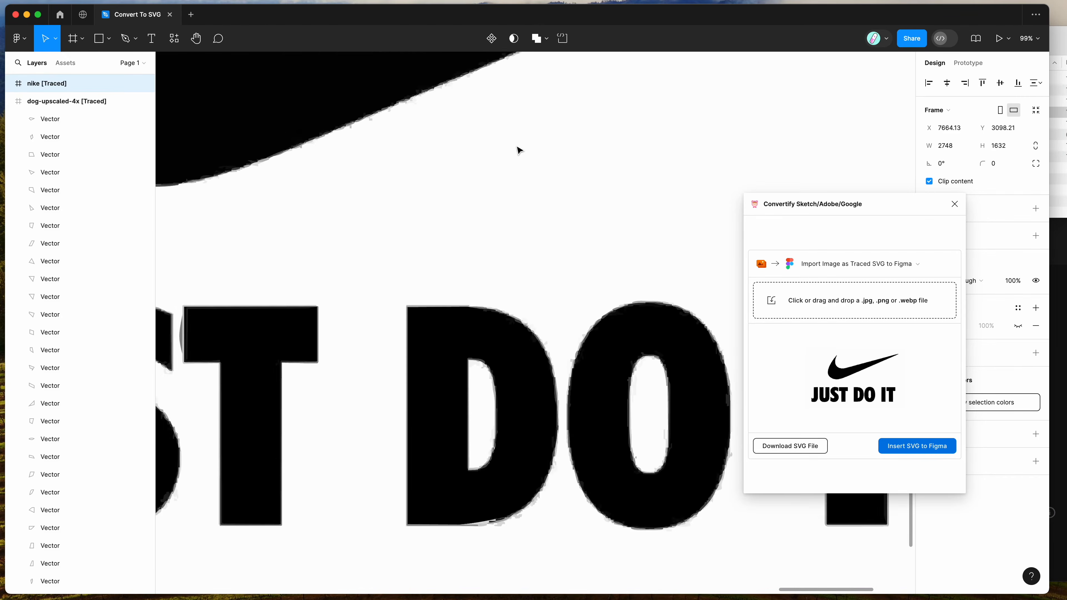
- Load nike-upscaled.jpg from the images folder into the Convertify importer to generate its traced SVG
scroll(520, 150, down, 8)
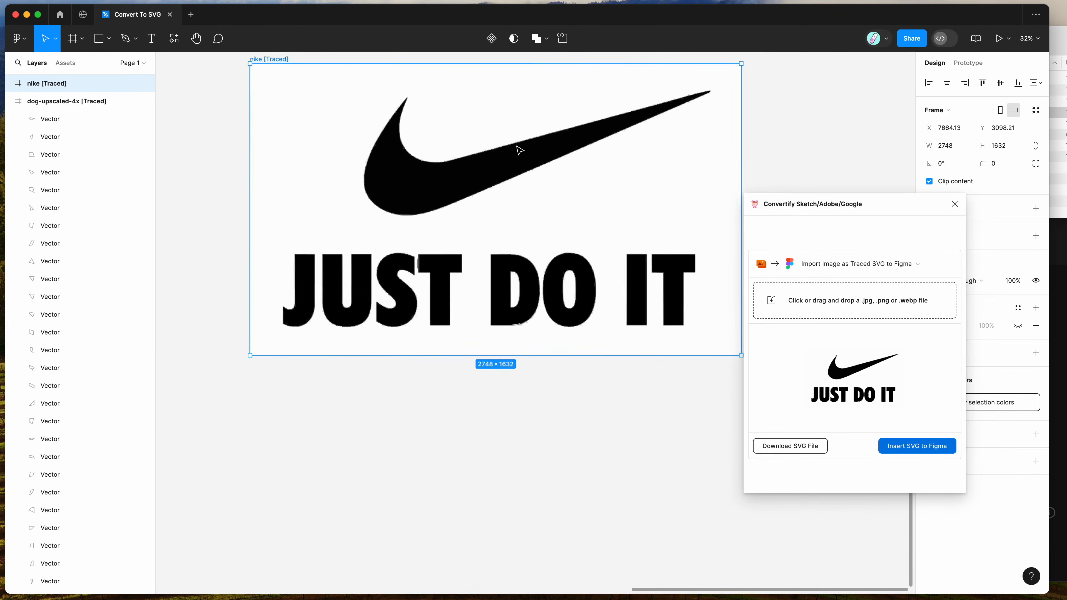
scroll(520, 150, up, 3)
click(1056, 192)
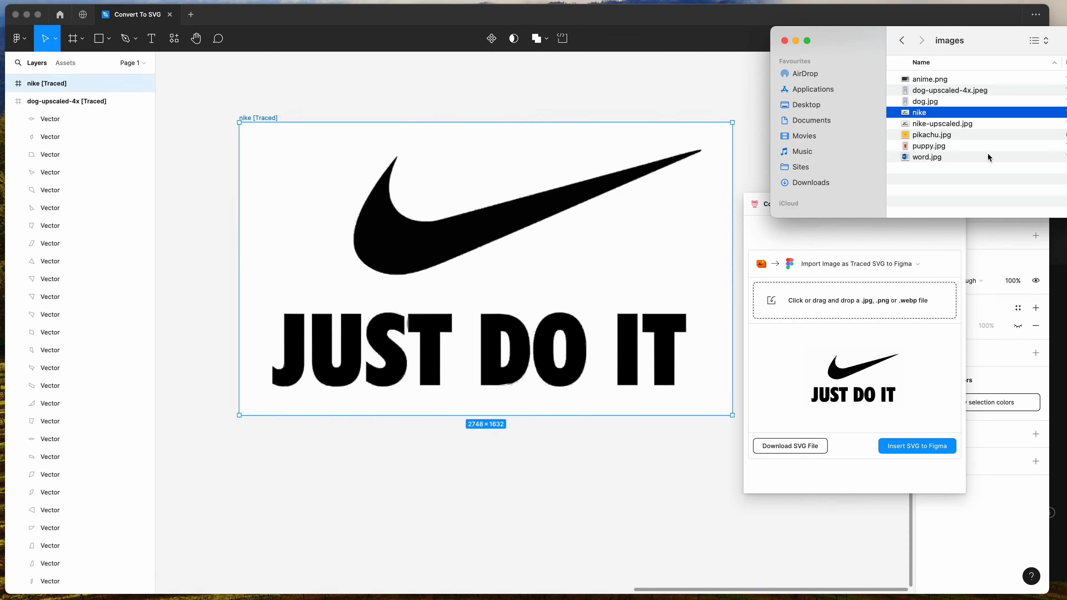
click(951, 126)
key(space)
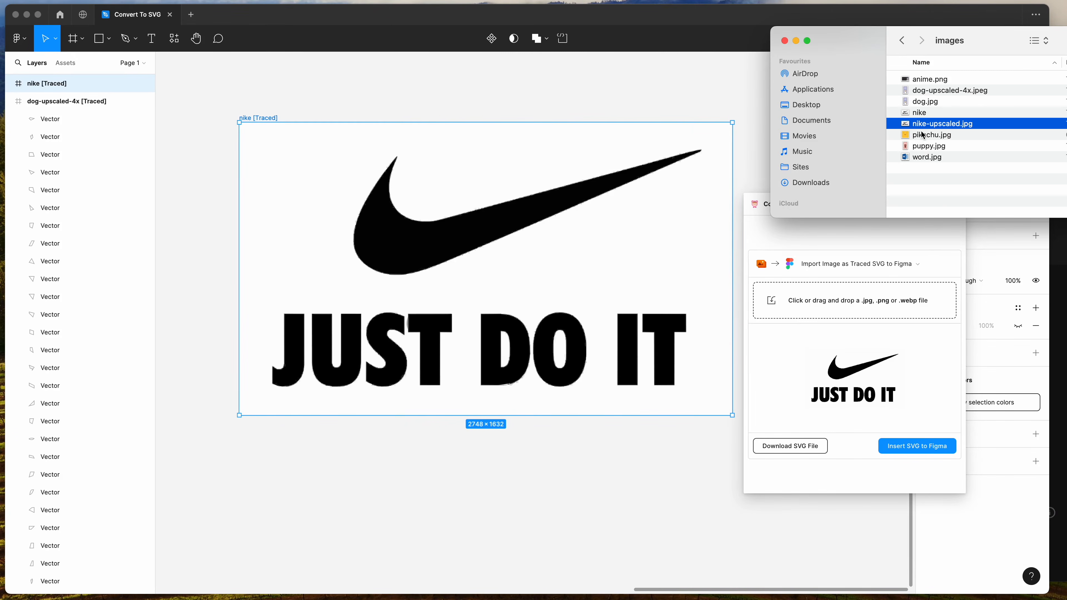
mouse_move(923, 126)
mouse_down()
mouse_move(846, 222)
mouse_move(841, 303)
mouse_up()
click(794, 238)
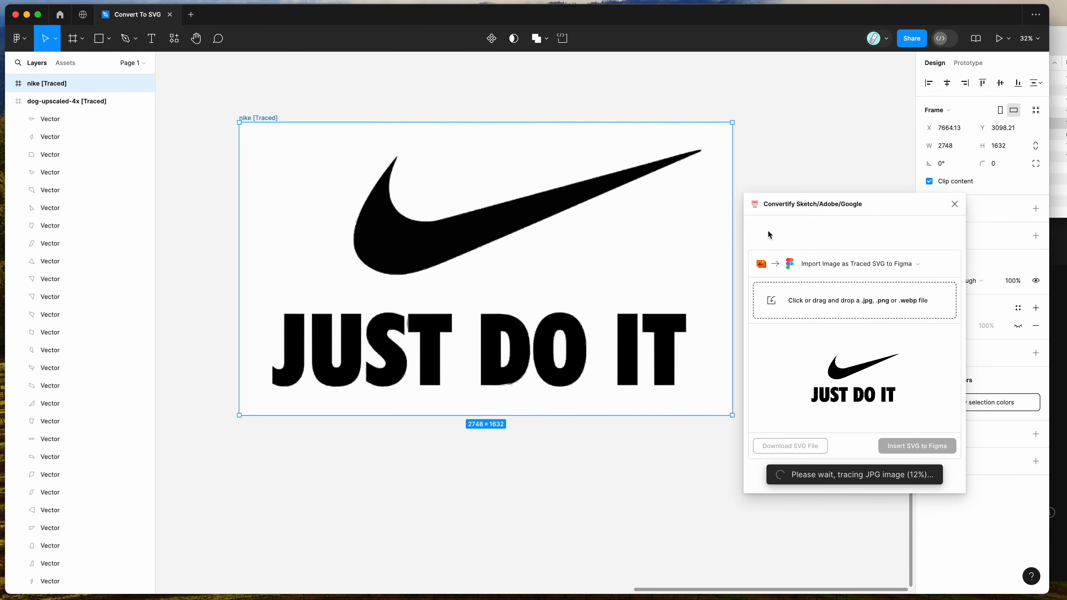
- Insert the traced nike-upscaled SVG onto the canvas once its tracing has completed
scroll(479, 274, right, 2)
scroll(479, 274, up, 1)
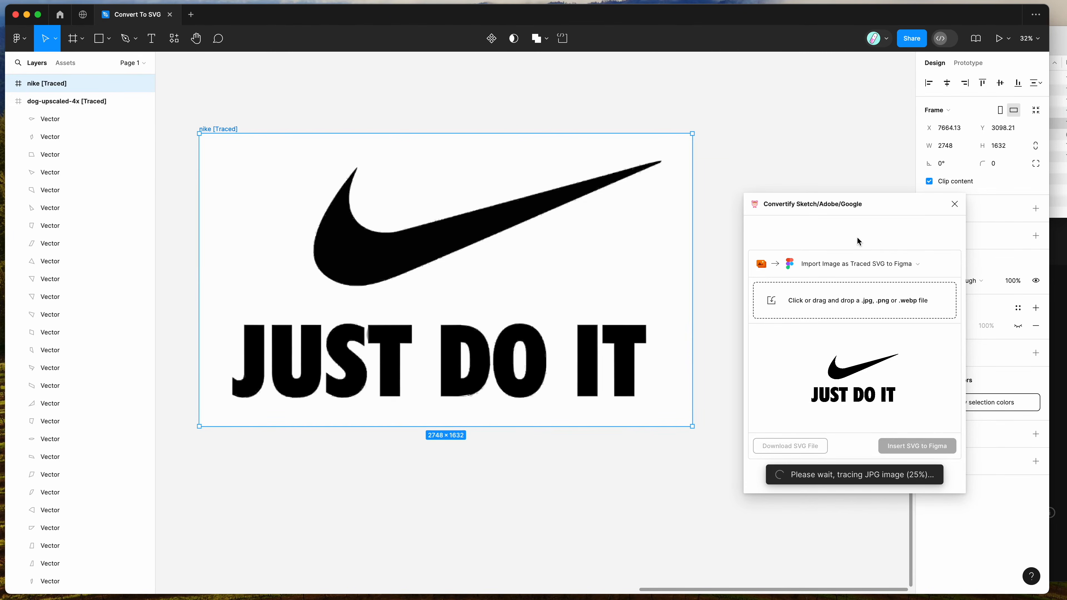
scroll(521, 230, right, 2)
scroll(521, 231, up, 1)
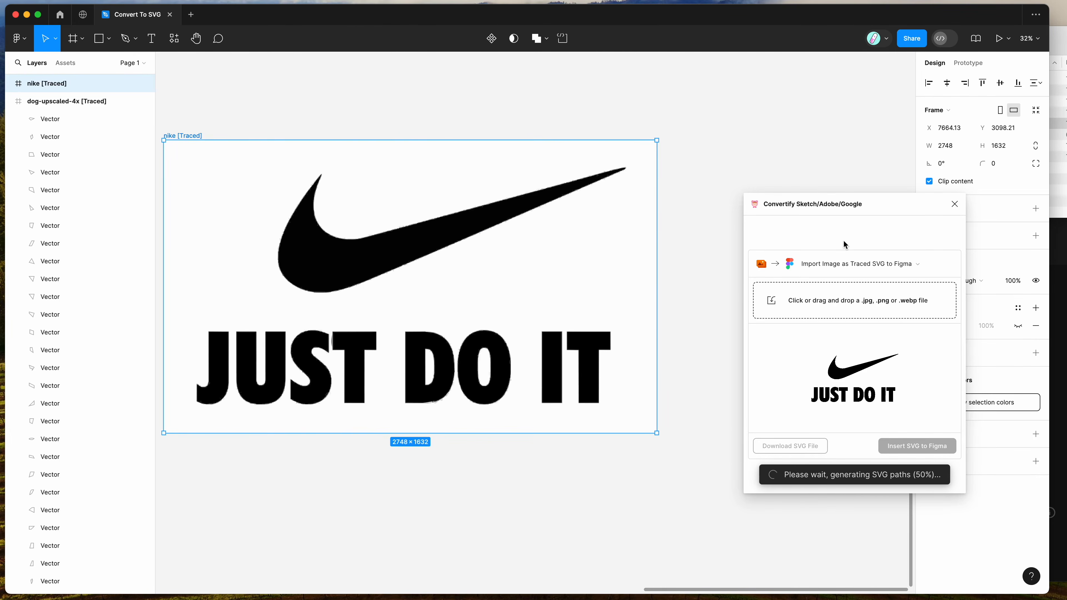
scroll(576, 205, right, 3)
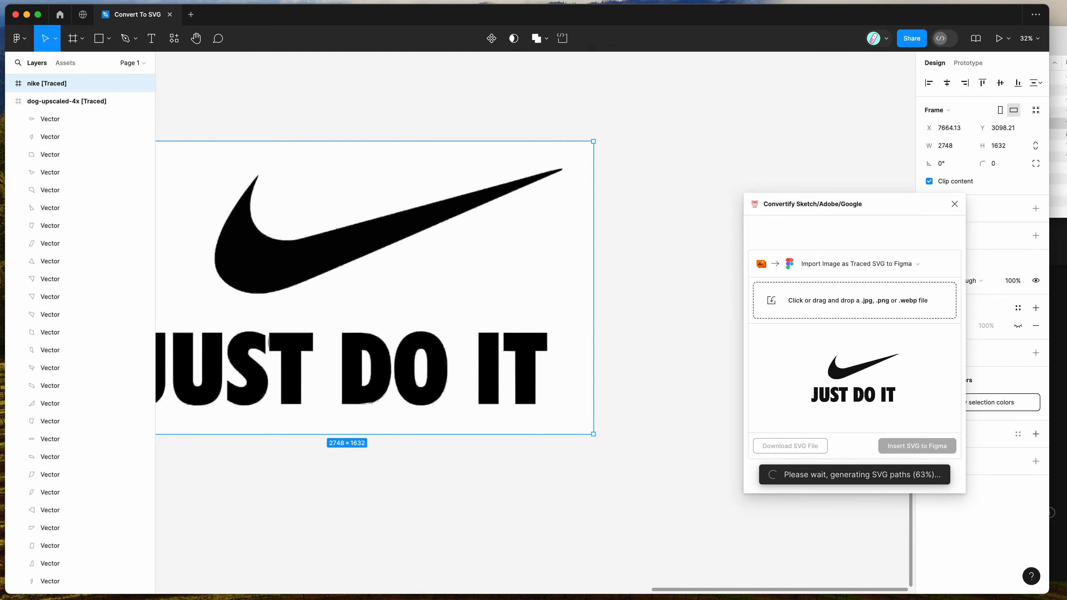
click(1058, 176)
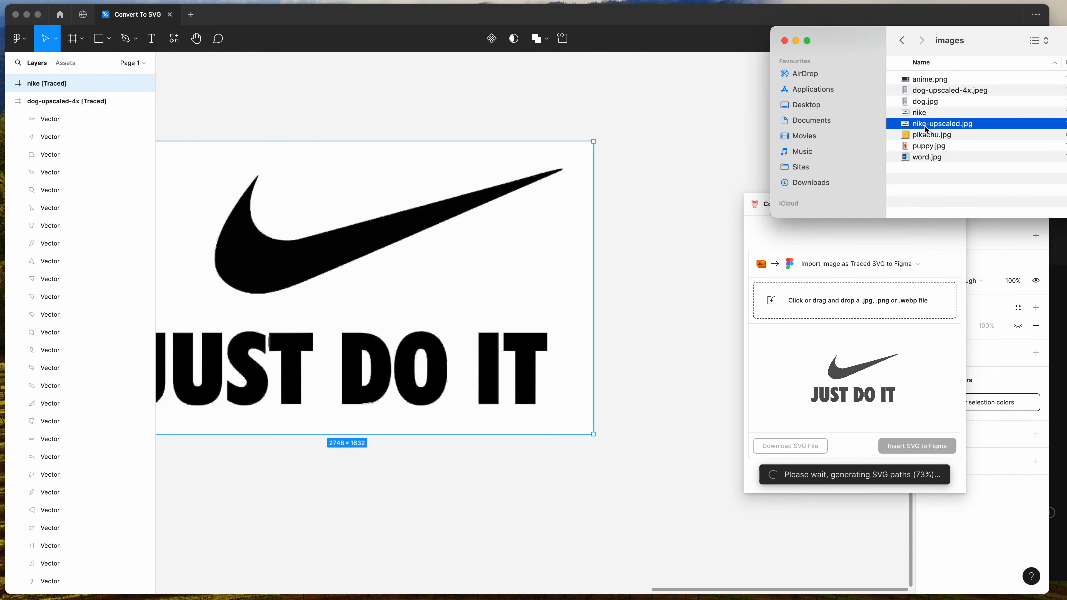
click(927, 181)
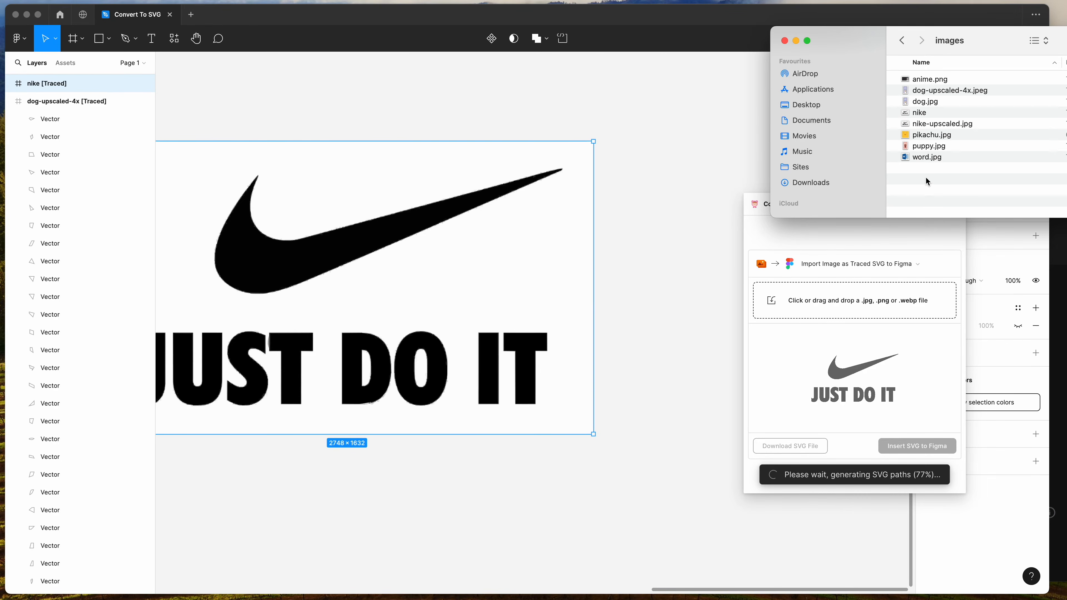
click(878, 234)
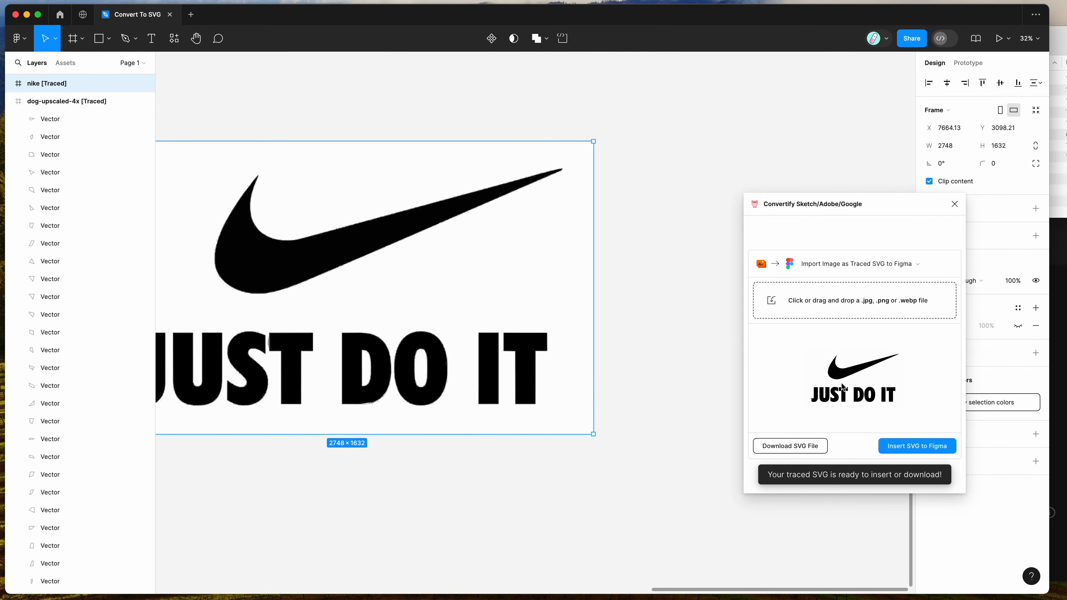
scroll(687, 336, right, 5)
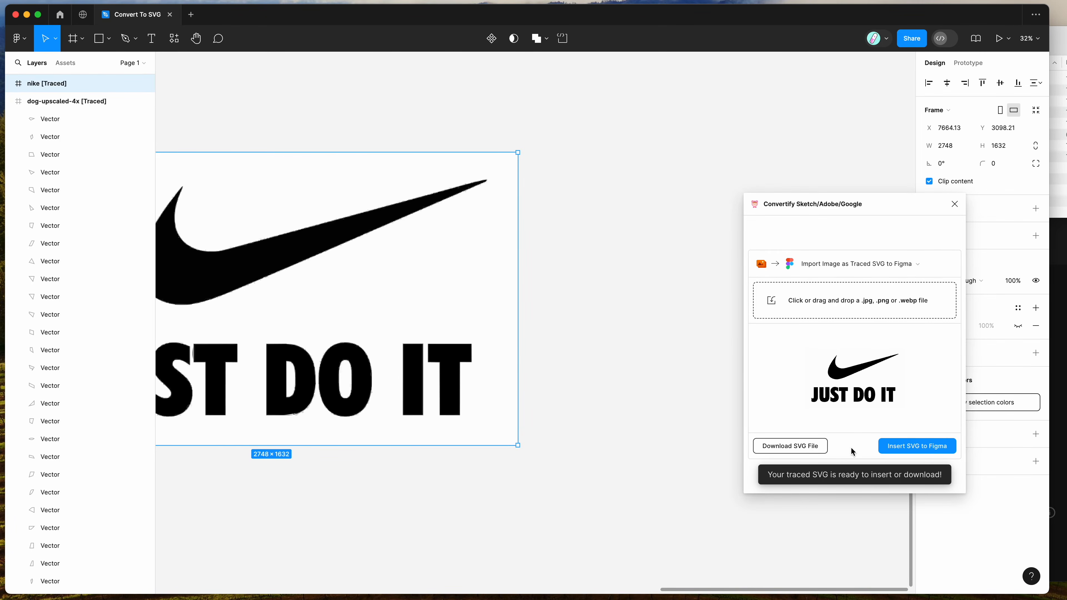
click(909, 450)
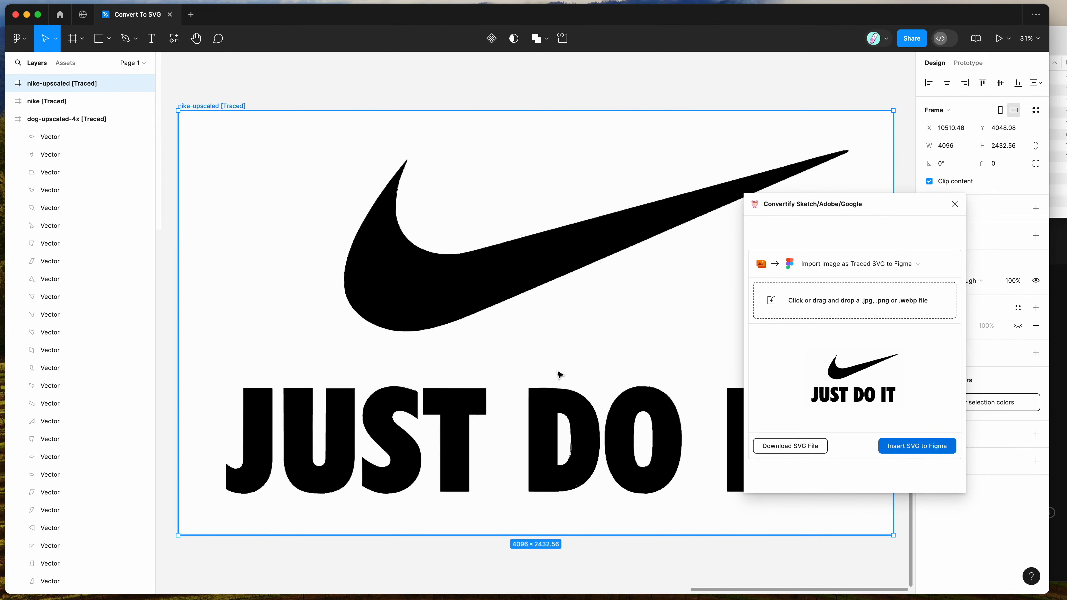
- Move the nike-upscaled frame beside the nike frame with their upper edges aligned, at X 10517 and Y 3098
scroll(559, 374, down, 5)
drag(483, 264, 482, 183)
scroll(550, 167, left, 3)
scroll(550, 164, up, 5)
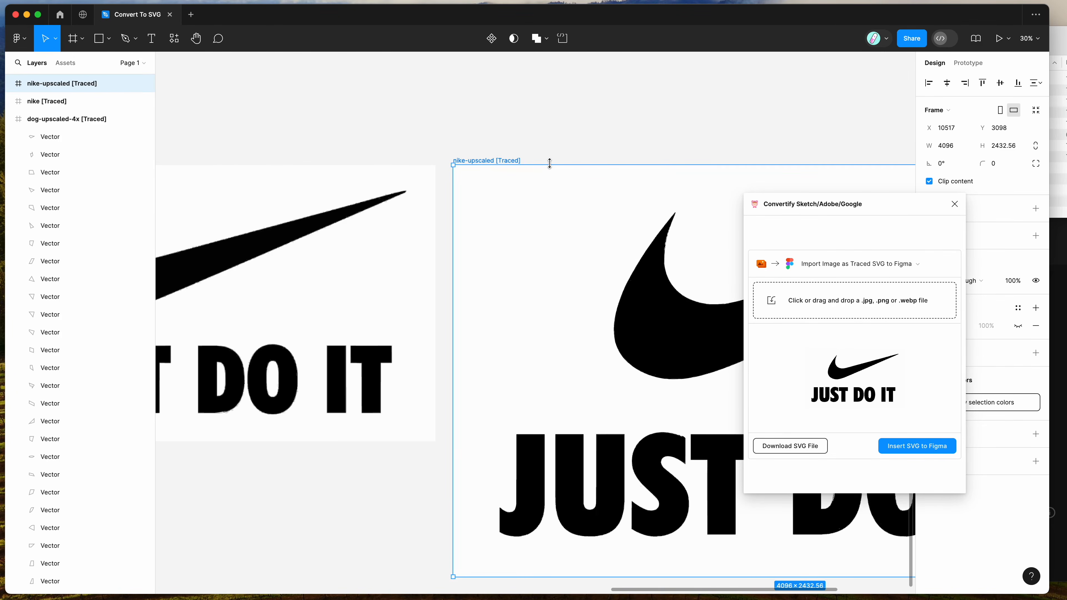
- Examine the swoosh and "JUST DO" lettering edges of the upscaled nike trace up close
scroll(551, 166, up, 5)
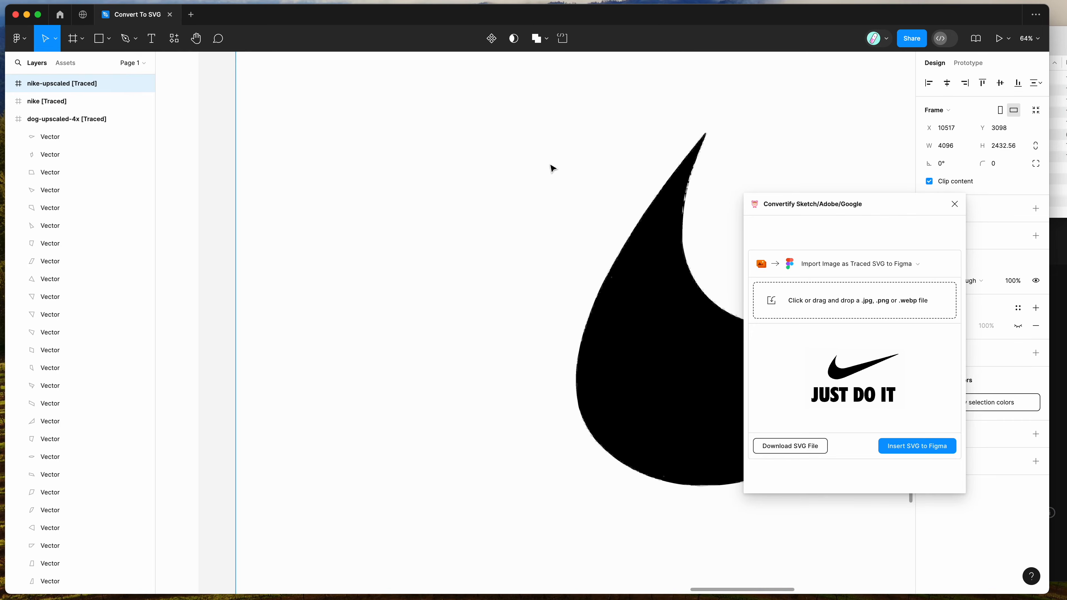
scroll(498, 225, right, 6)
scroll(499, 227, right, 5)
scroll(502, 231, down, 2)
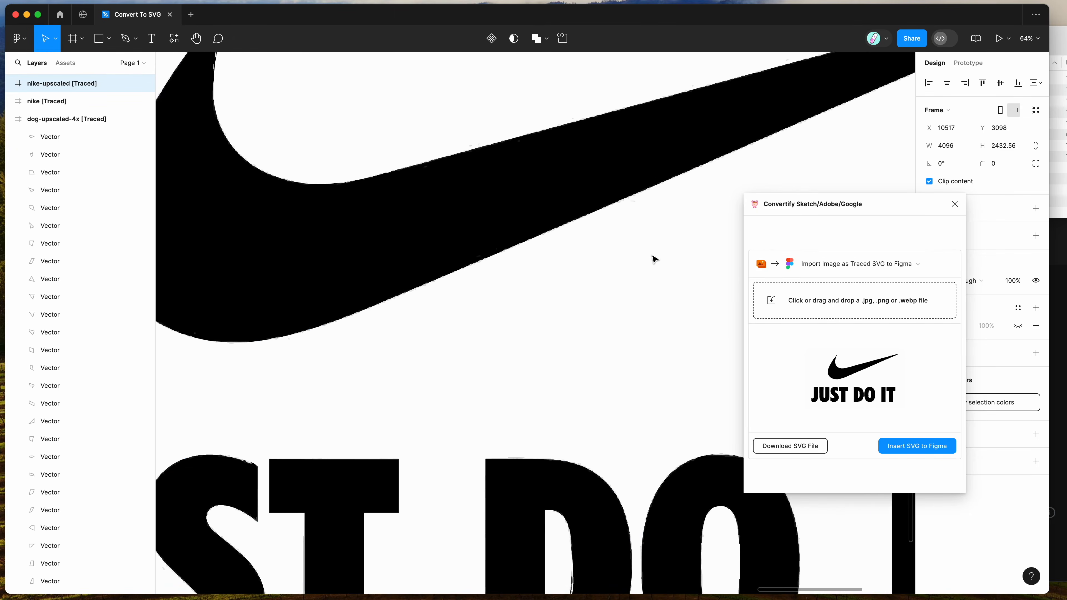
scroll(487, 244, down, 5)
click(496, 289)
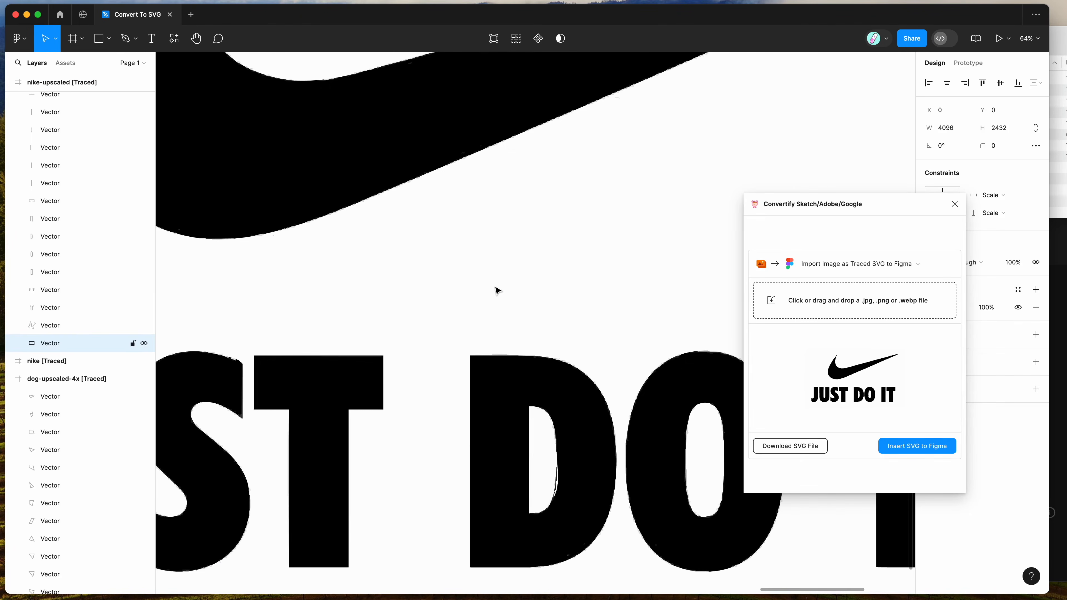
- Compare the lettering edges of the original nike trace with those of the upscaled trace
scroll(476, 317, left, 4)
scroll(419, 371, left, 12)
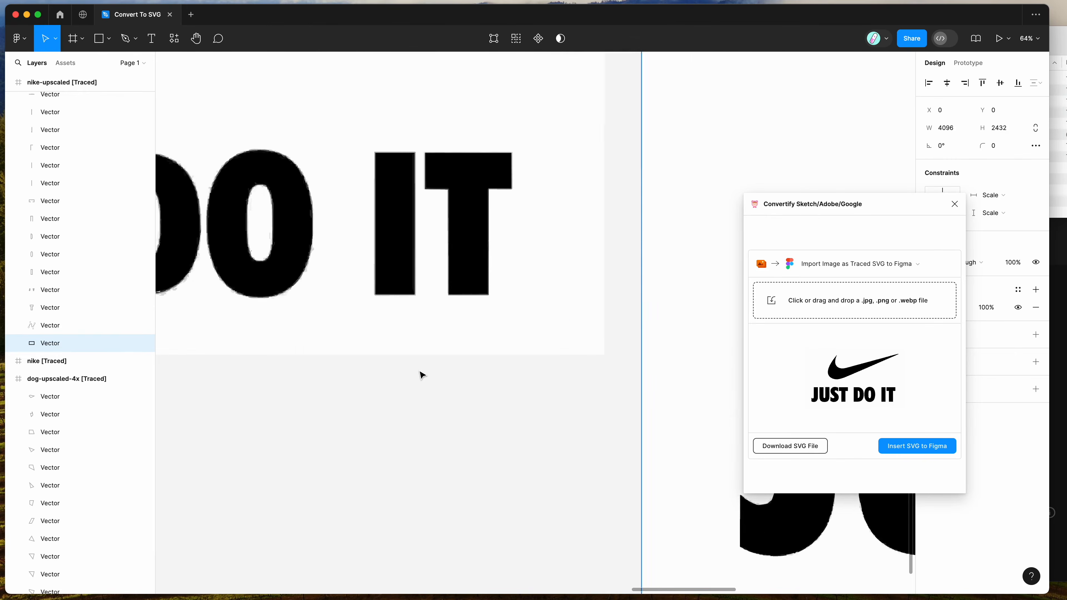
scroll(420, 371, up, 2)
scroll(419, 371, up, 4)
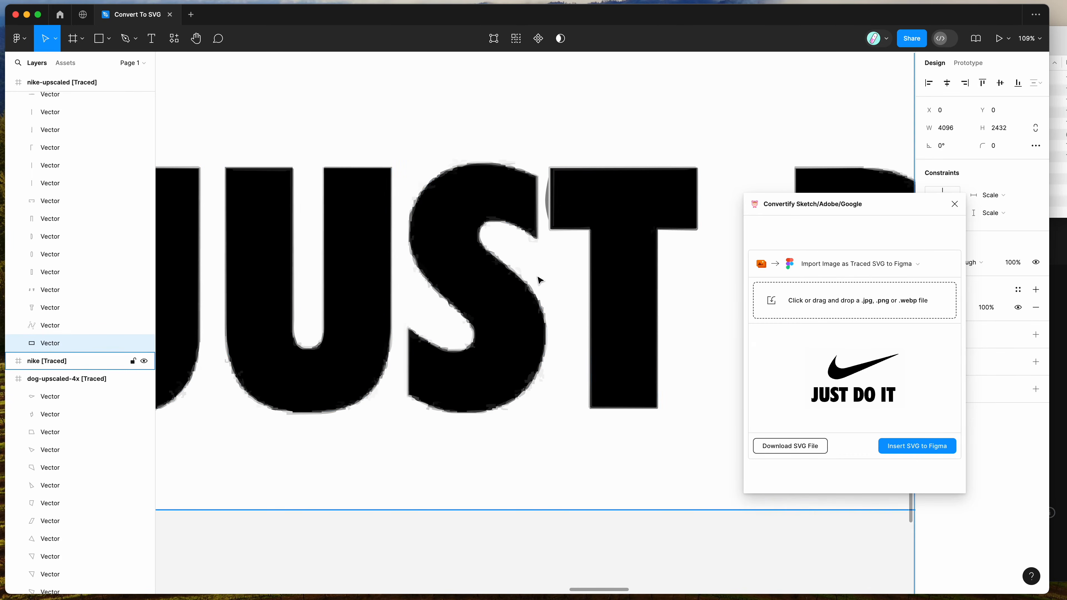
scroll(539, 279, down, 5)
scroll(538, 278, right, 12)
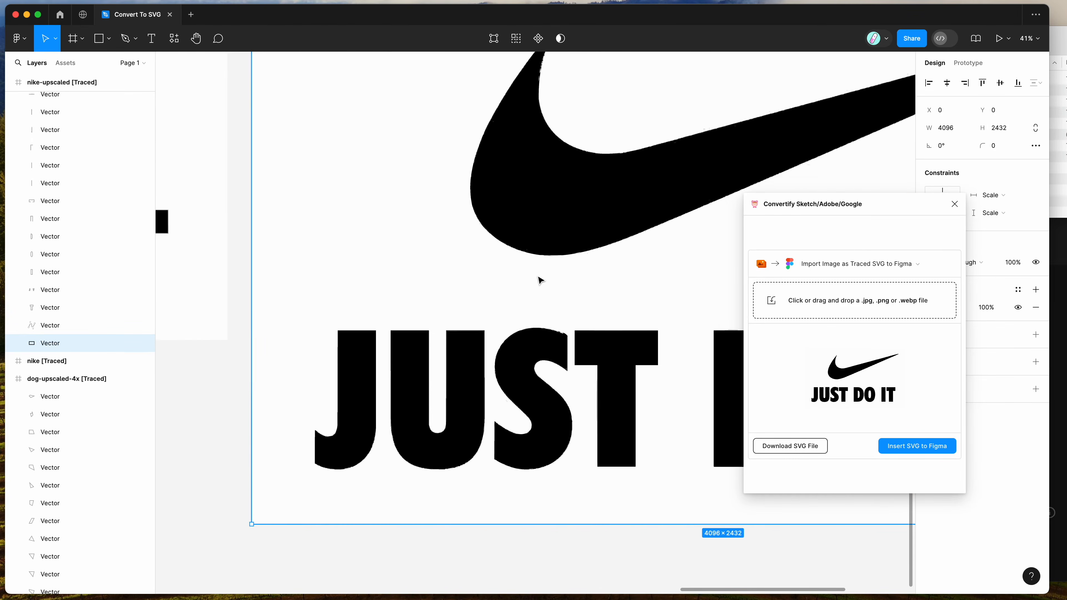
- Select the J and T vector in the upscaled trace's "JUST", inspect the rest of the lettering, and deselect it
scroll(538, 277, up, 1)
scroll(442, 301, down, 2)
scroll(442, 302, left, 1)
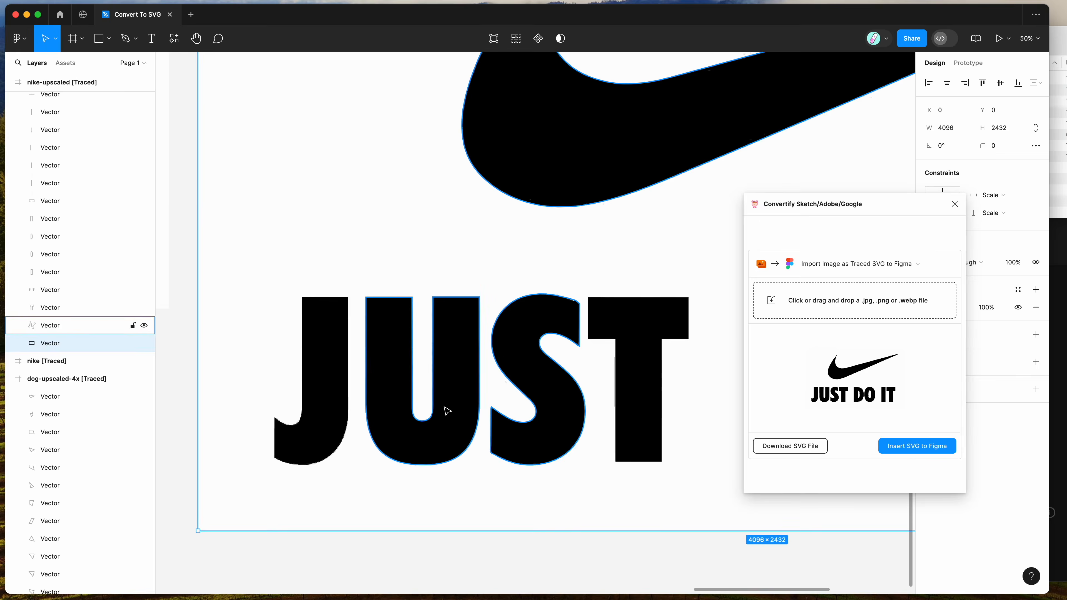
click(329, 382)
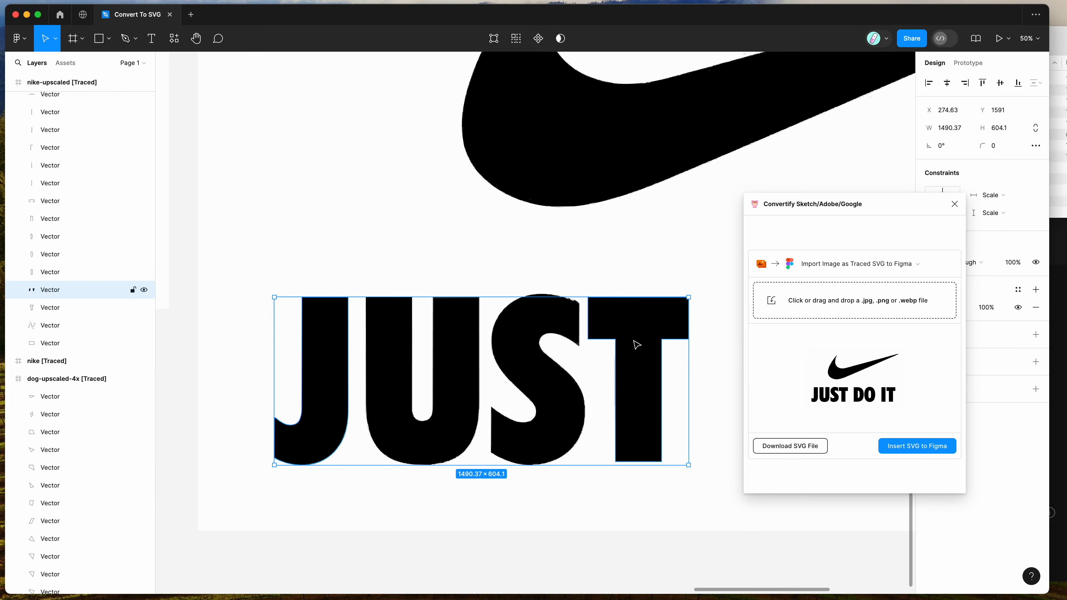
scroll(637, 345, right, 6)
scroll(636, 344, right, 8)
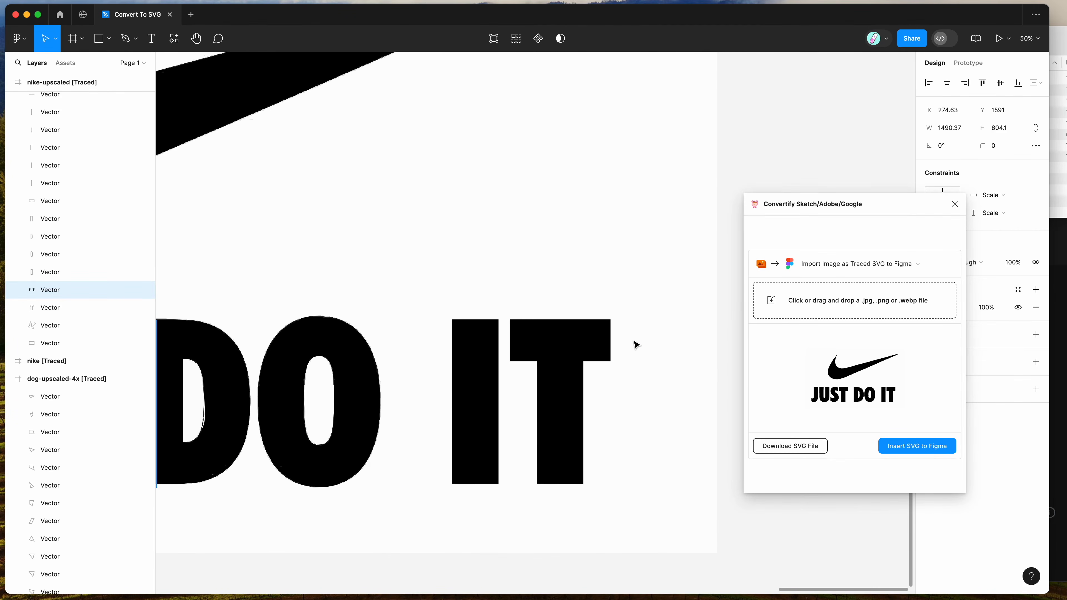
scroll(636, 345, down, 10)
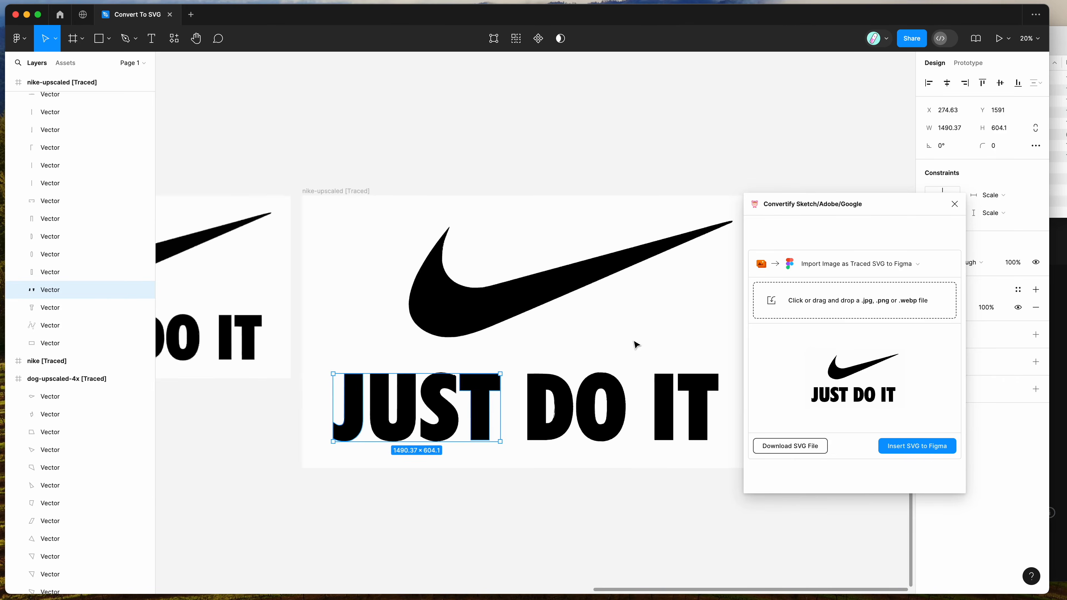
click(670, 229)
scroll(669, 228, right, 2)
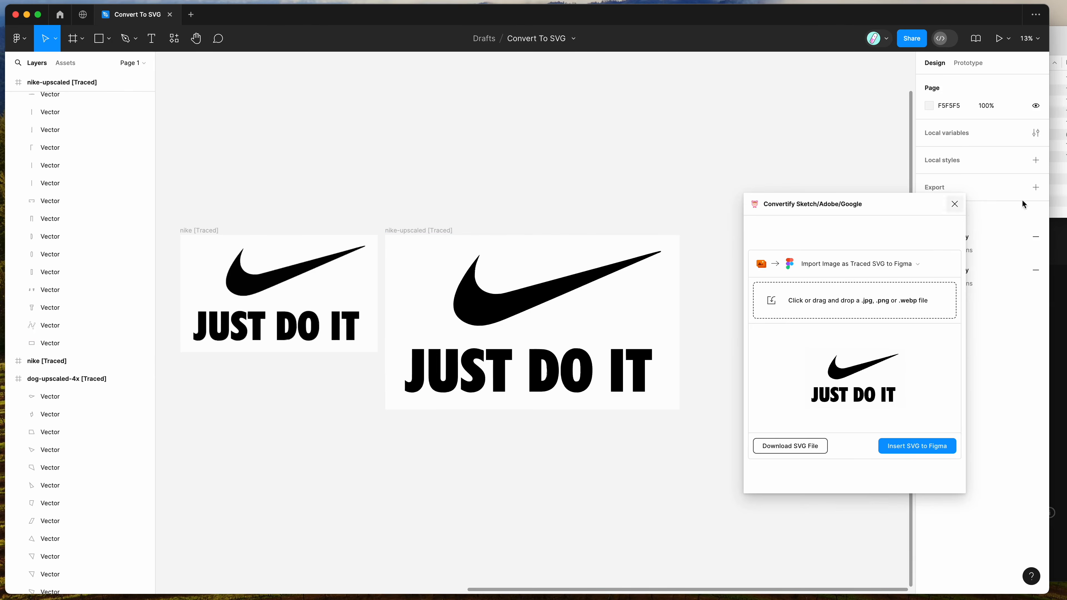
- Revisit the Upscale.media upload page in the browser and return to Figma
click(1059, 240)
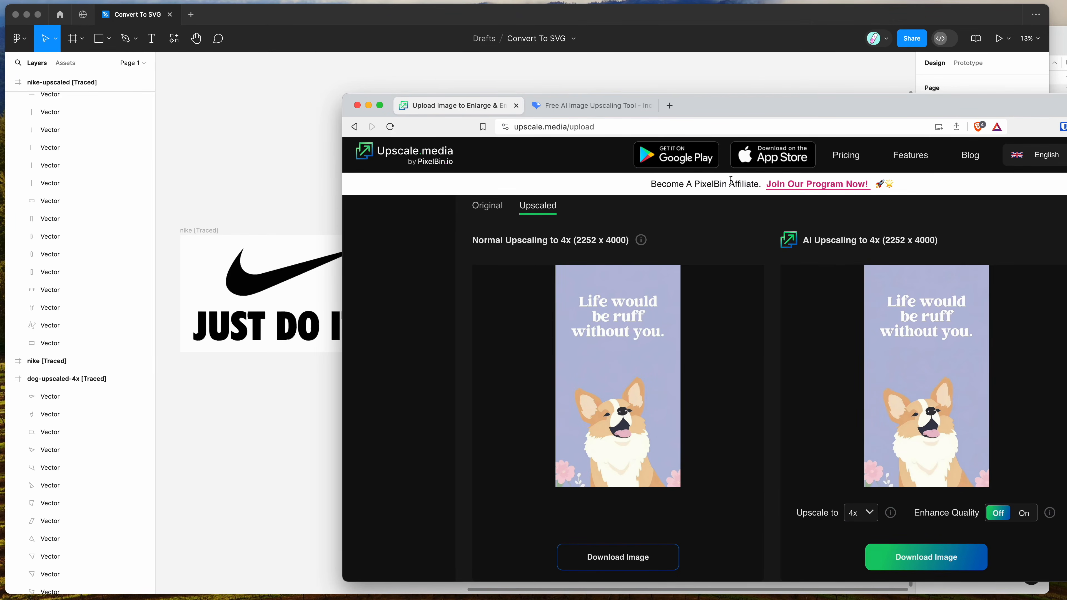
click(763, 77)
- Shift the nike-upscaled frame slightly away from the nike frame to widen the gap between them, and deselect it
scroll(718, 152, down, 2)
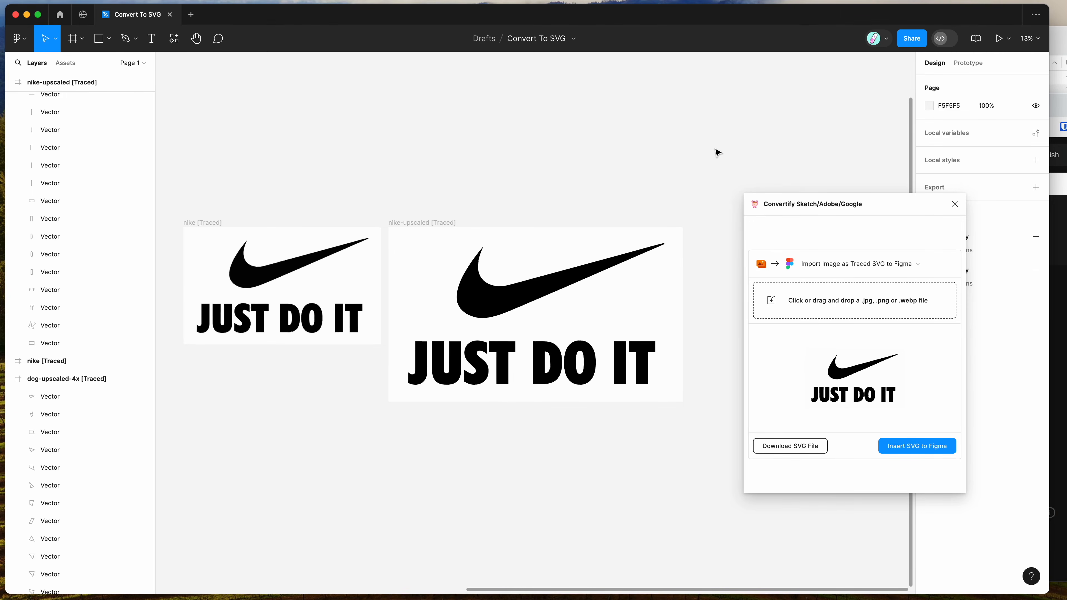
click(425, 223)
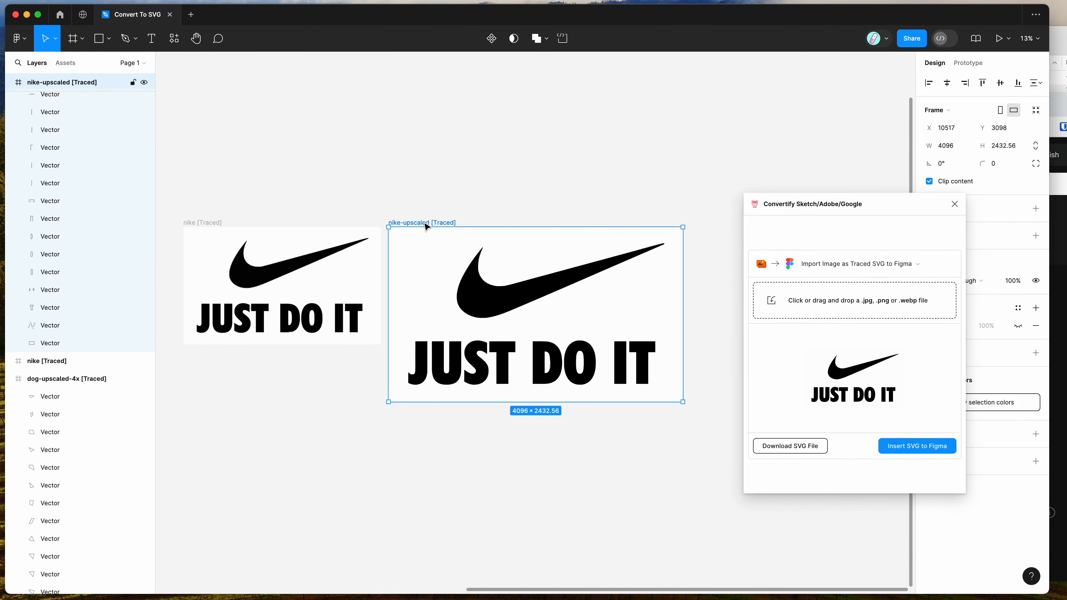
click(462, 208)
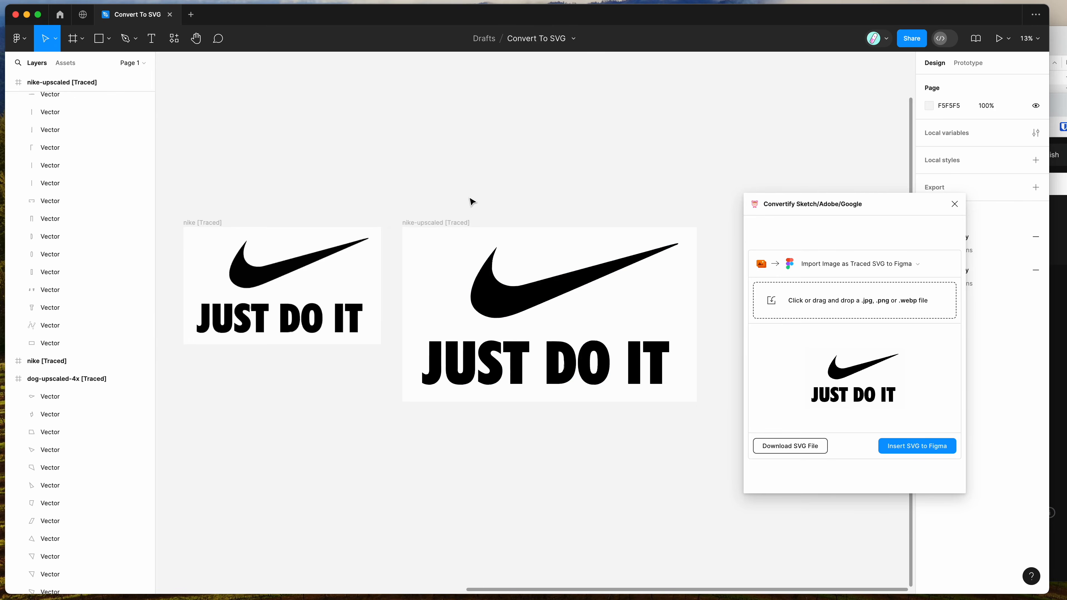
- Load word.jpg from the images folder into the Convertify importer to generate its traced SVG
scroll(471, 201, left, 5)
scroll(470, 201, left, 10)
scroll(471, 200, up, 3)
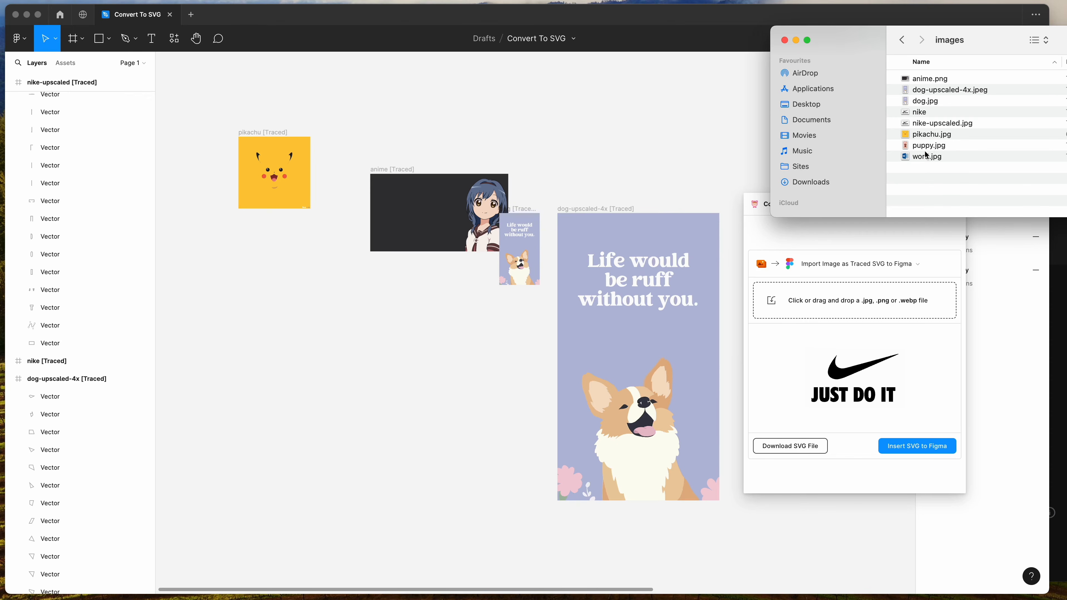
click(952, 157)
mouse_move(930, 162)
mouse_down()
mouse_move(789, 286)
mouse_move(785, 302)
mouse_up()
click(778, 241)
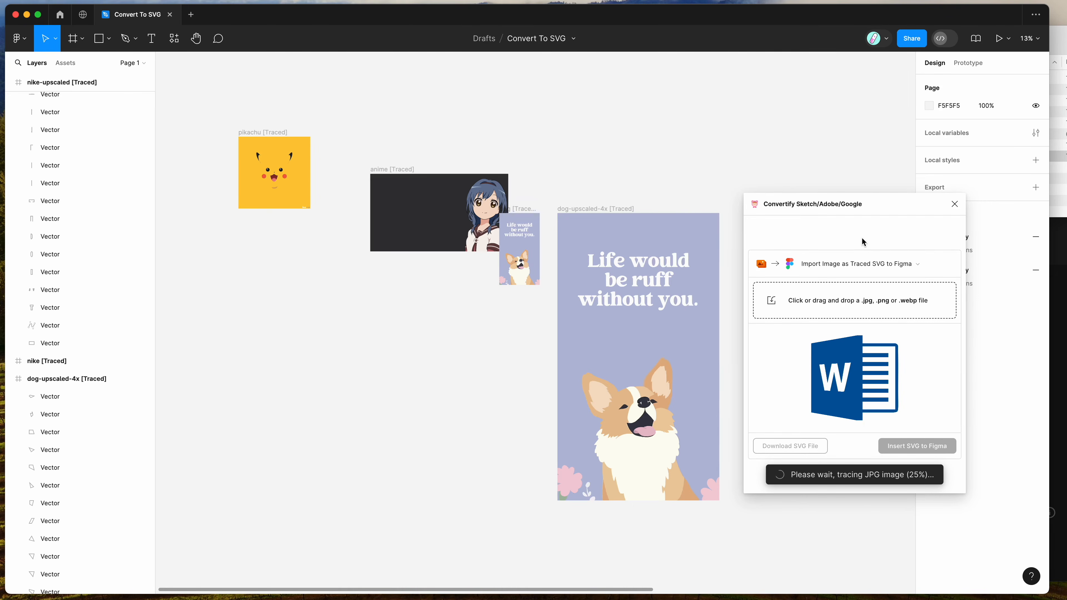
- Preview word.jpg from the images folder at a large size to examine its edges, and return to Figma
click(1058, 156)
key(space)
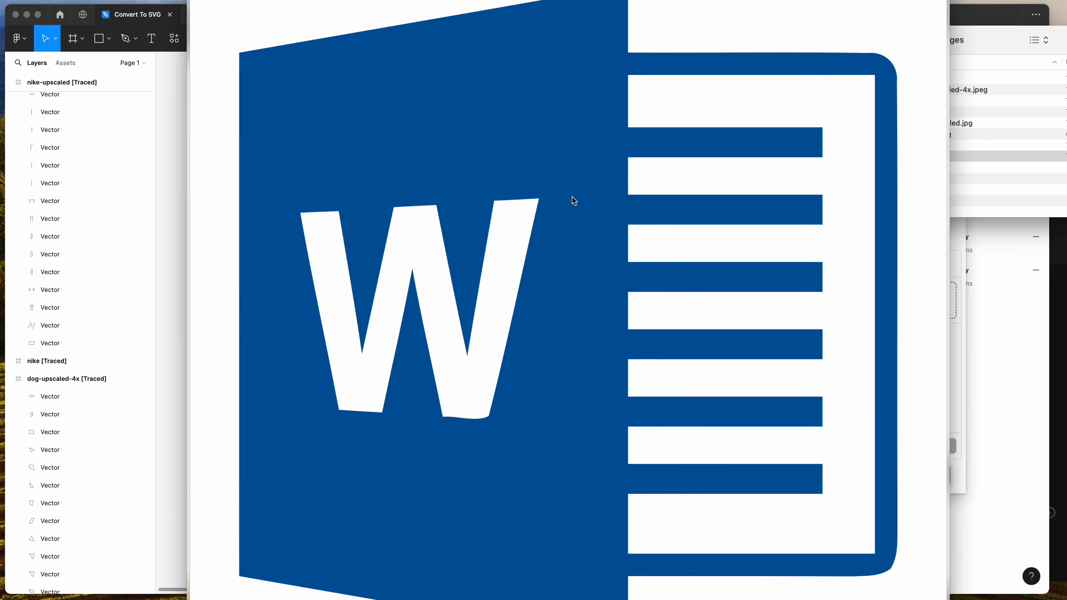
drag(580, 0, 589, 0)
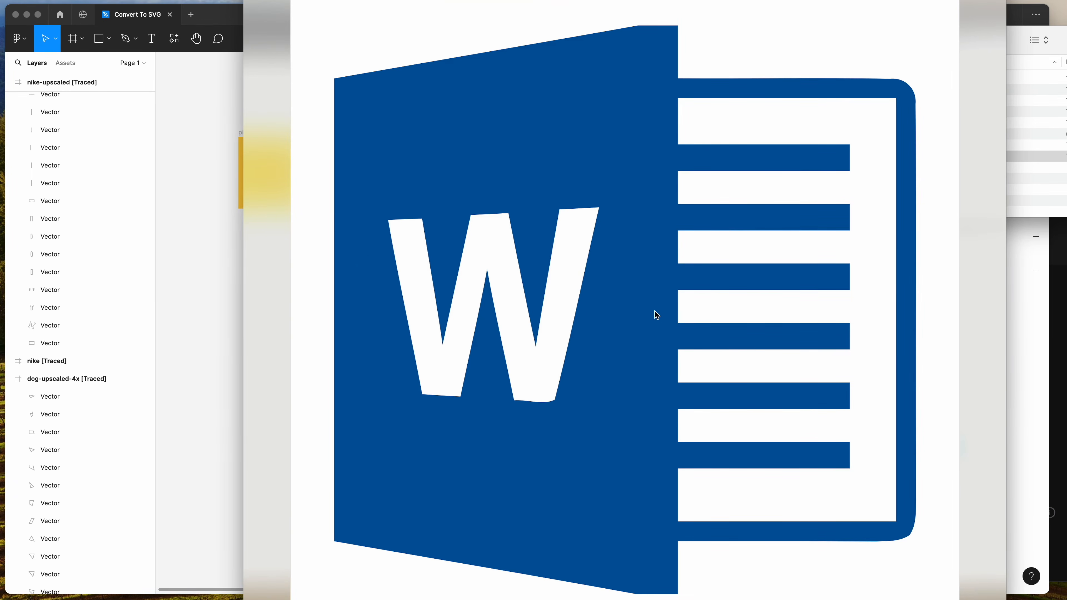
key(space)
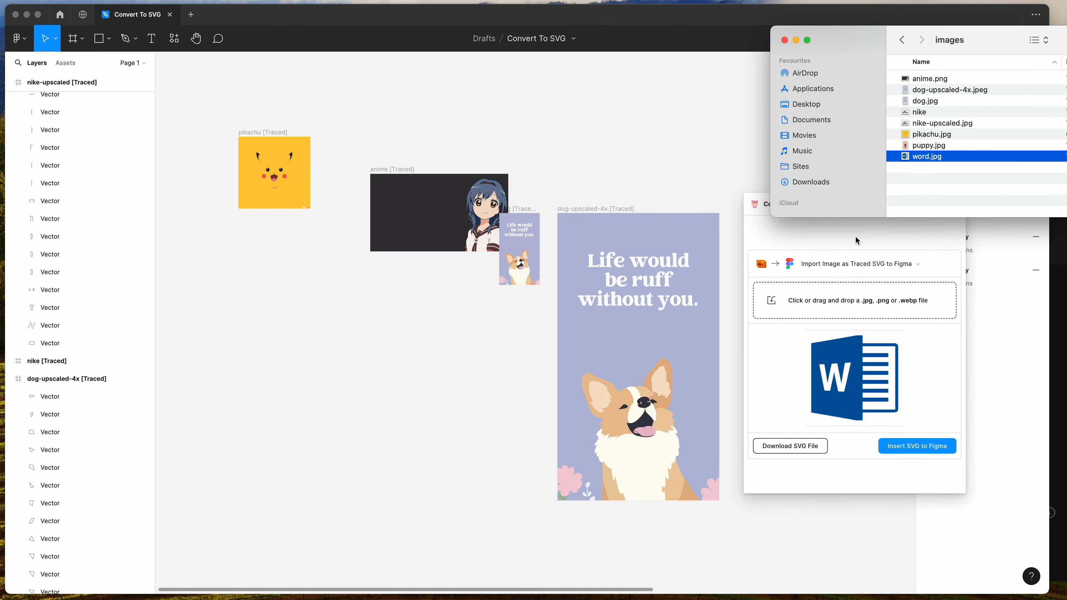
key(space)
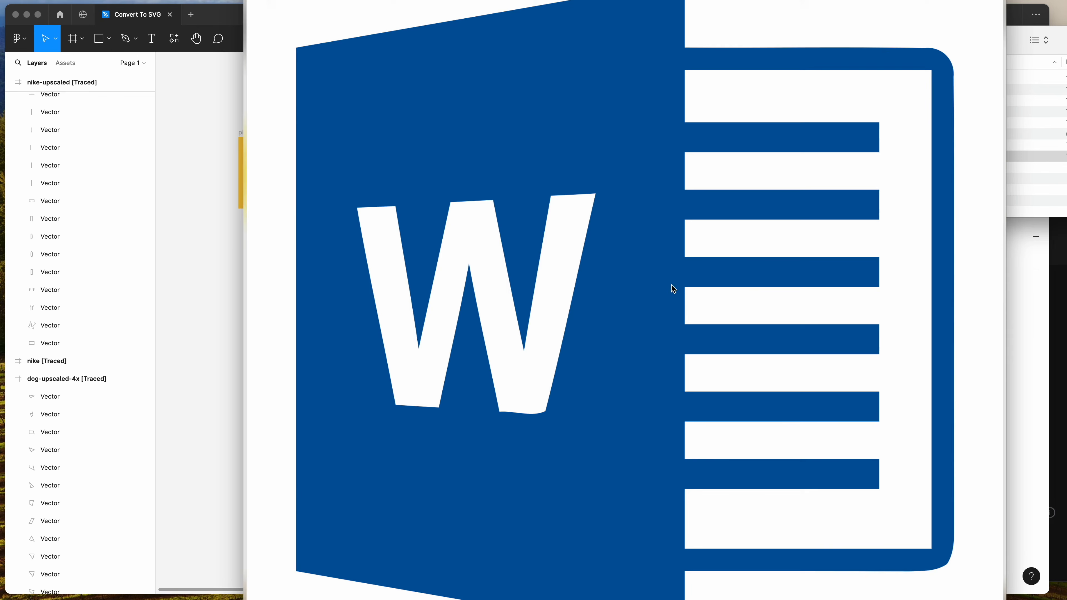
key(space)
click(794, 238)
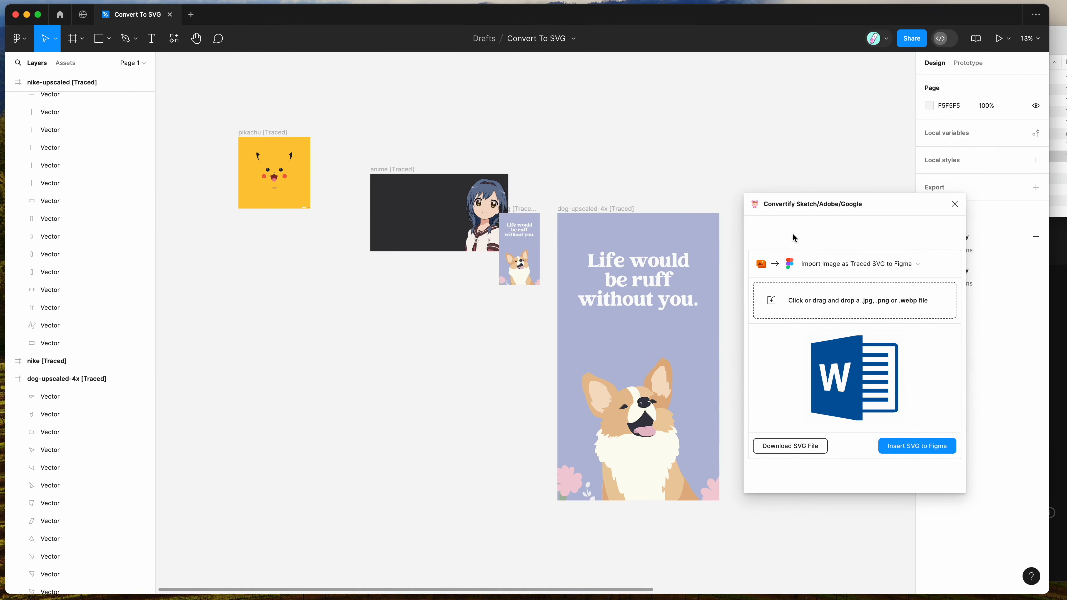
- Insert the traced Word logo SVG into the canvas and examine the edges of its W
scroll(778, 165, right, 5)
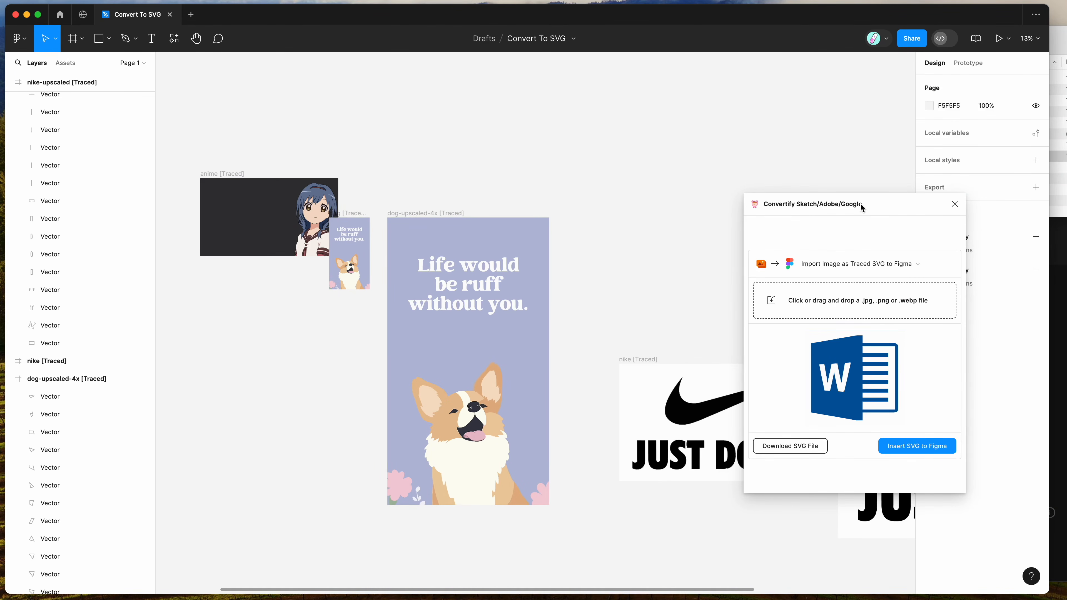
click(914, 448)
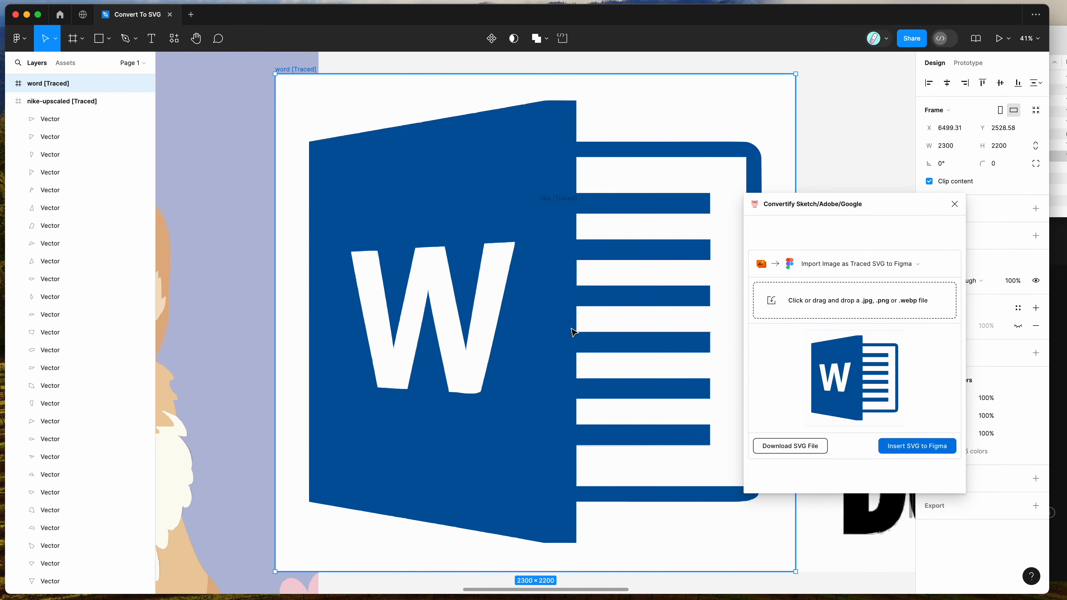
scroll(564, 313, up, 5)
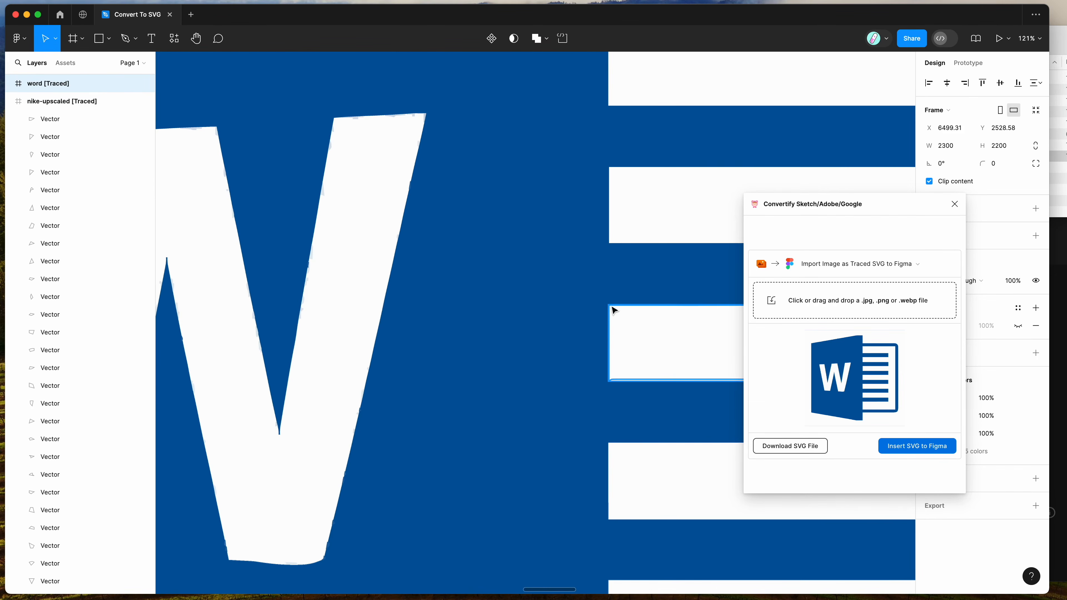
scroll(617, 256, down, 2)
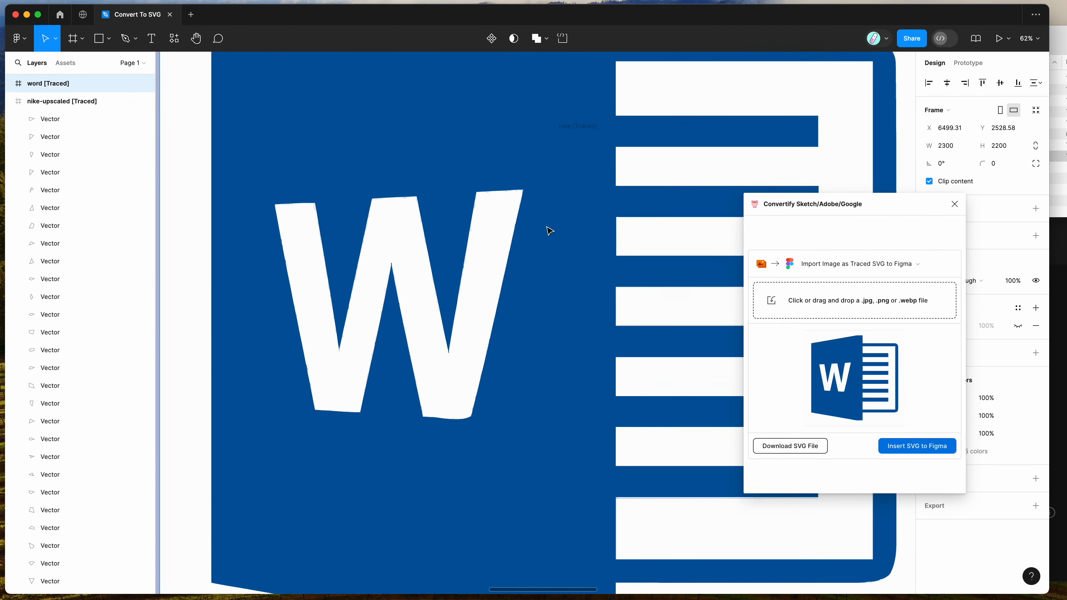
scroll(550, 231, down, 3)
scroll(585, 161, right, 2)
scroll(586, 161, down, 2)
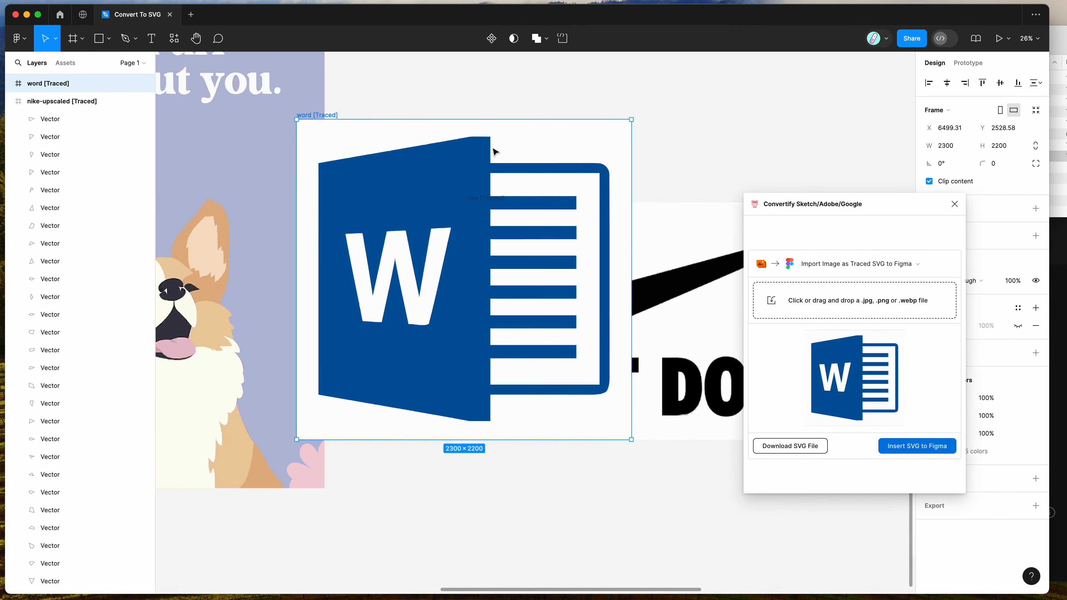
- Scale down the word frame and place it in the empty space above the nike frame
click(349, 116)
click(339, 115)
drag(631, 439, 425, 241)
drag(372, 202, 448, 151)
scroll(448, 151, up, 1)
- Move the Convertify window below the word frame and clear the frame selection
drag(815, 205, 408, 258)
click(517, 162)
click(395, 83)
click(636, 162)
- Preview puppy.jpg from the images folder at a large size and close the preview
click(1058, 188)
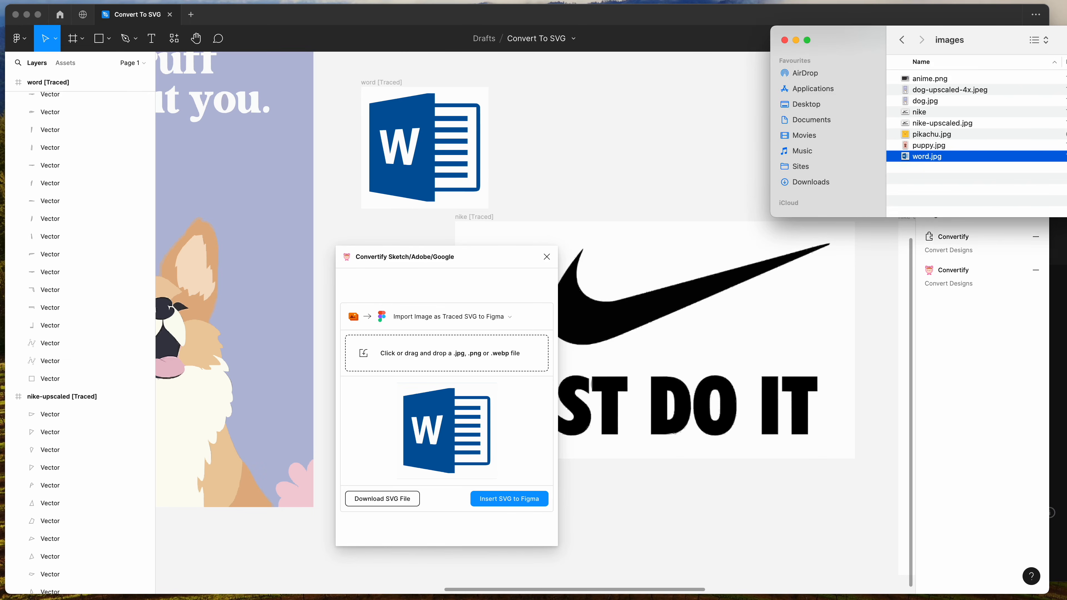
click(924, 147)
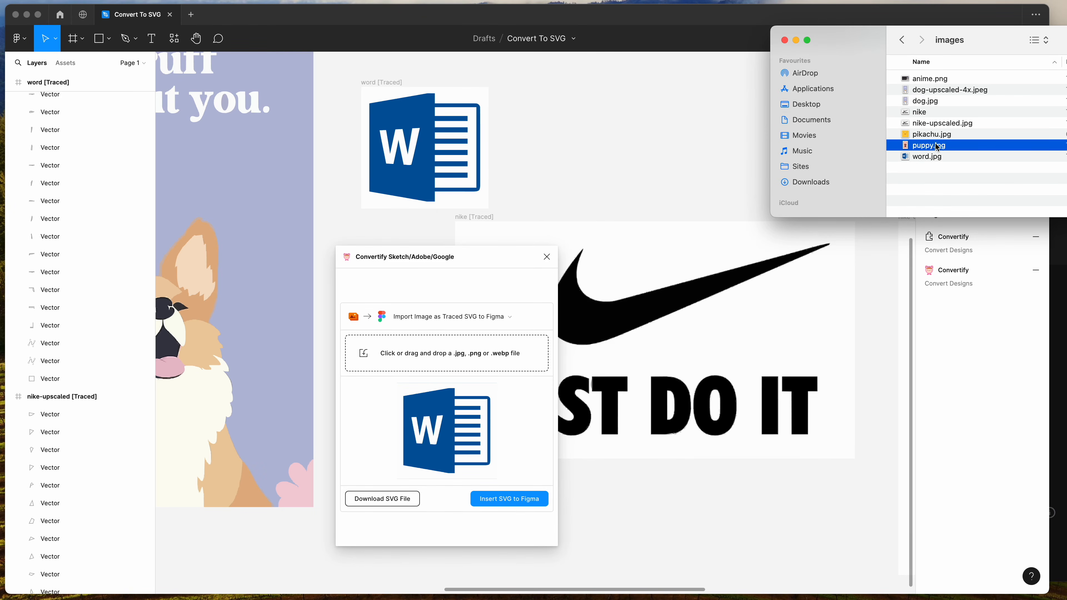
key(space)
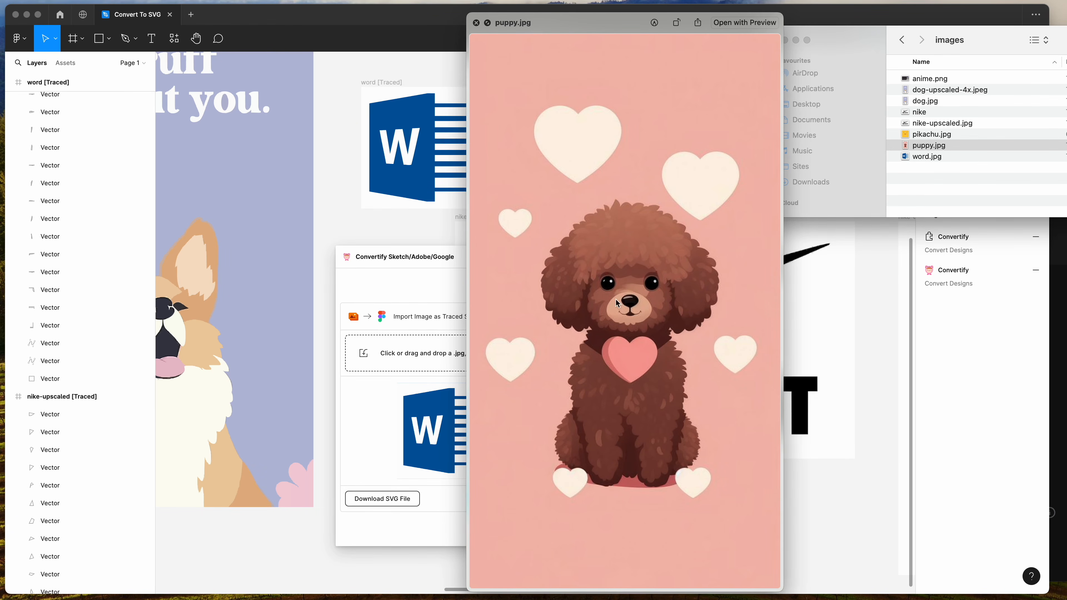
key(space)
- Load puppy.jpg into the Convertify importer and insert its traced SVG into the canvas
scroll(210, 336, left, 5)
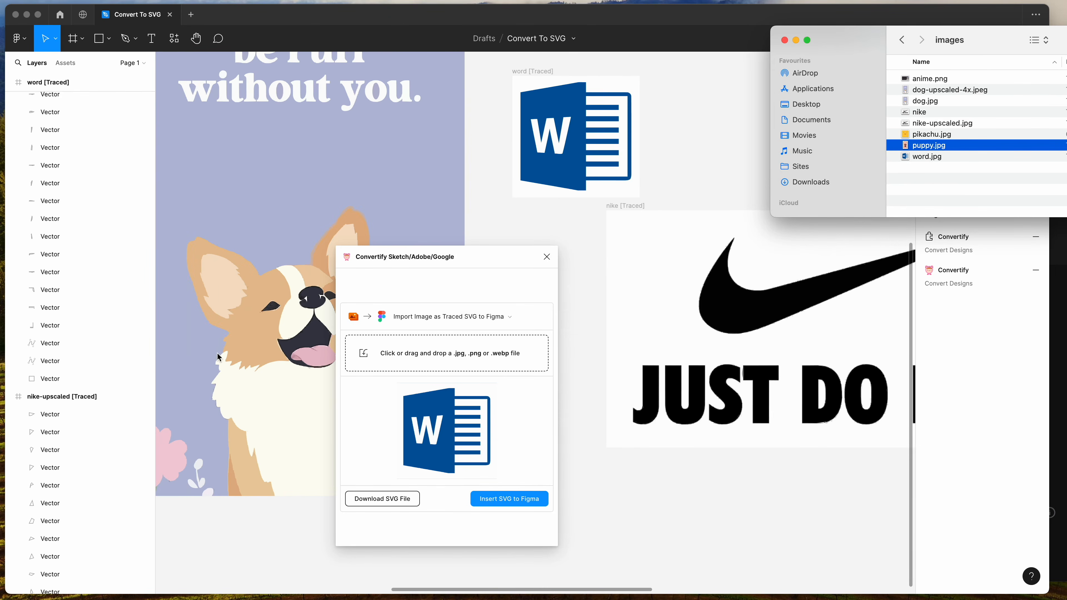
scroll(244, 338, right, 3)
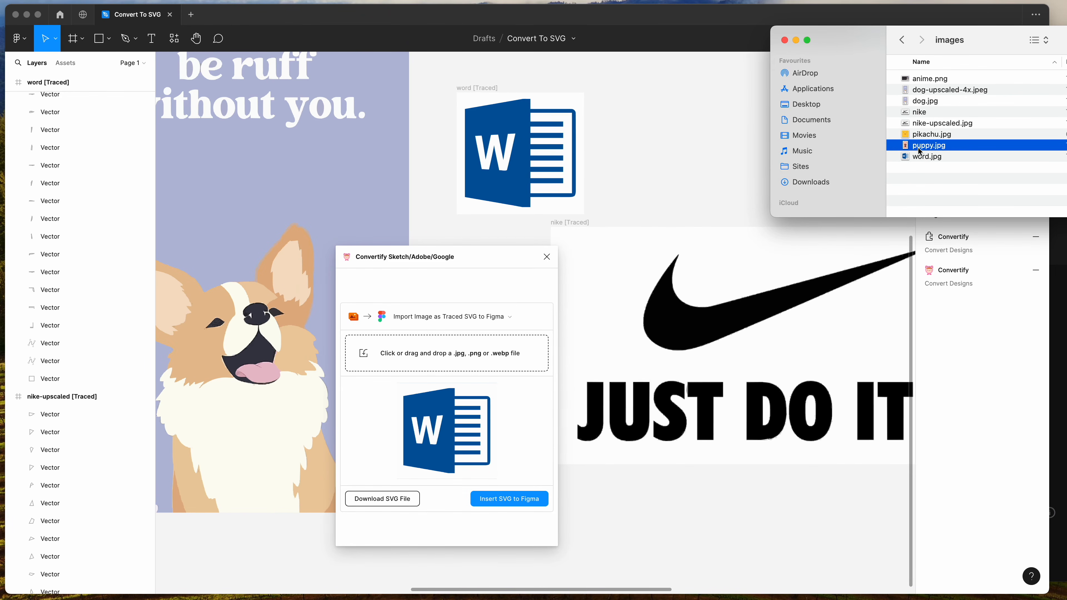
drag(935, 148, 520, 347)
drag(445, 355, 444, 355)
click(446, 288)
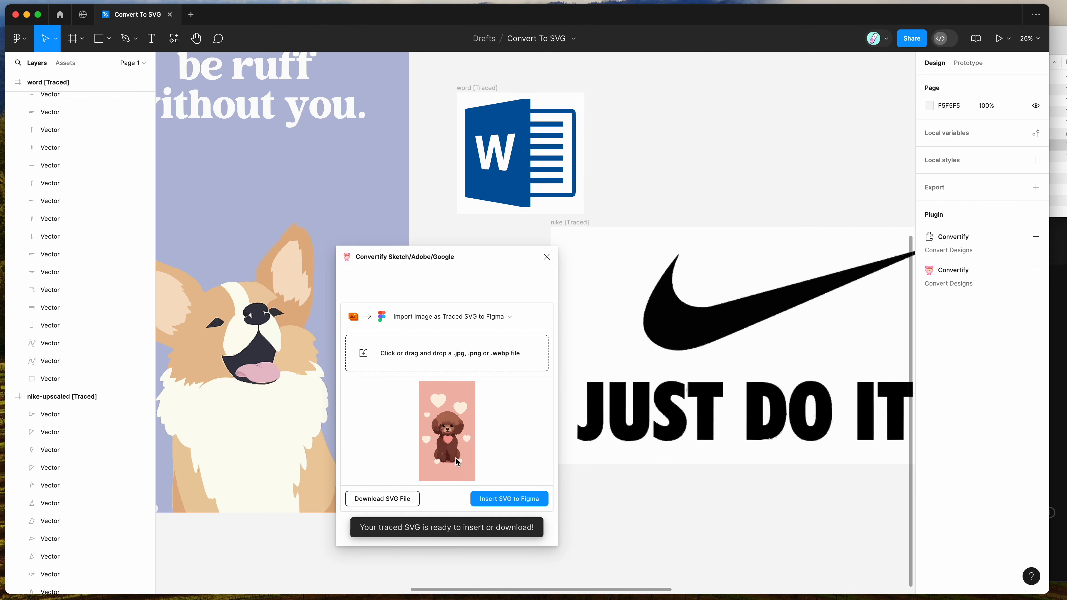
click(506, 503)
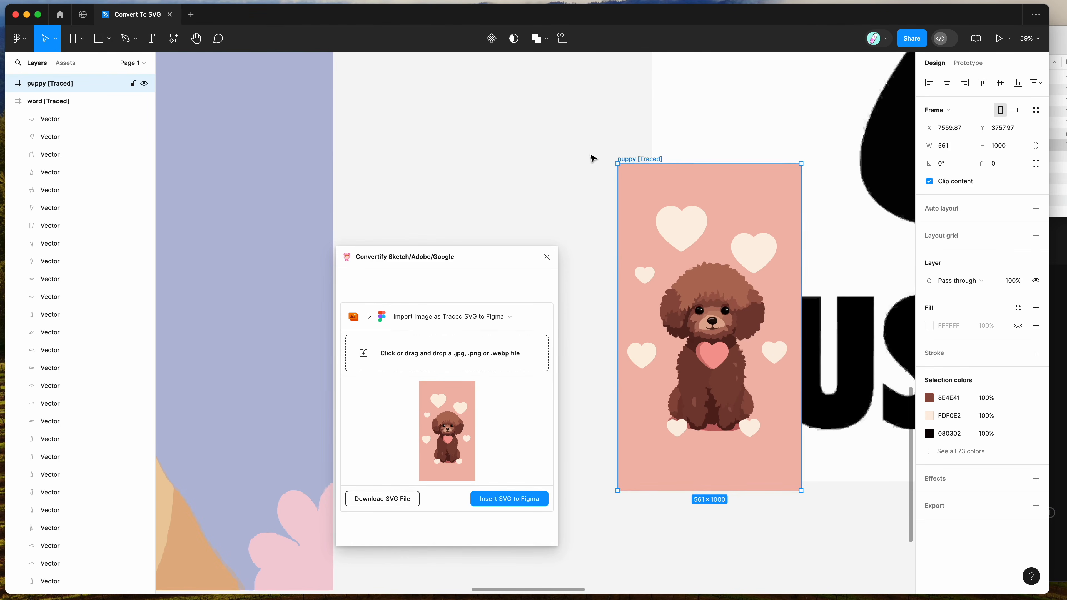
- Move the puppy frame into the gap between the dog-upscaled-4x and nike frames, at about X 6960, Y 3678
drag(642, 167, 511, 142)
scroll(511, 142, left, 2)
scroll(556, 122, left, 3)
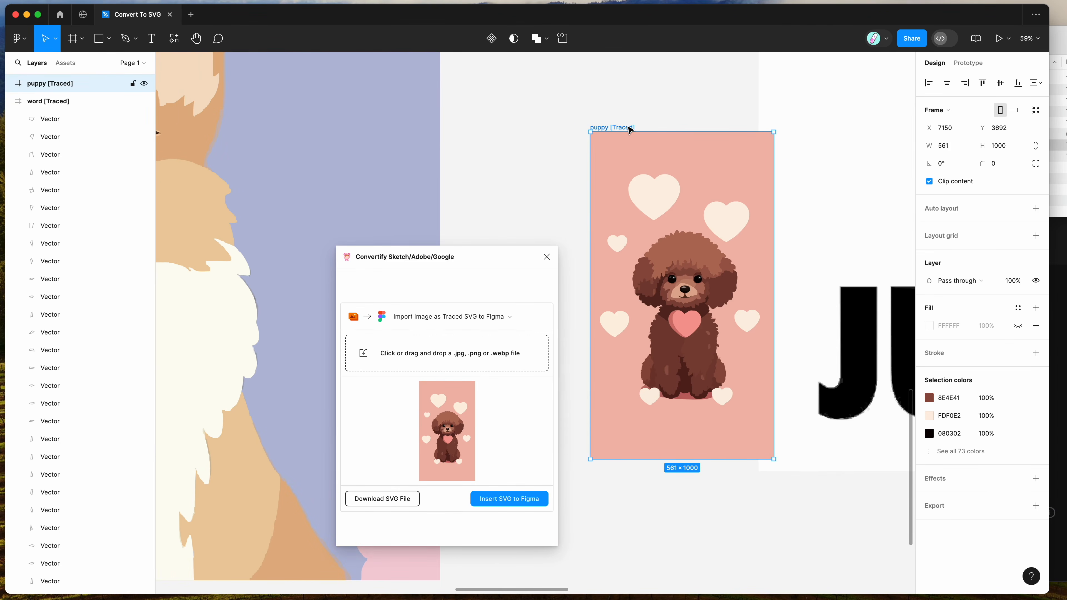
drag(626, 126, 563, 122)
scroll(613, 198, left, 1)
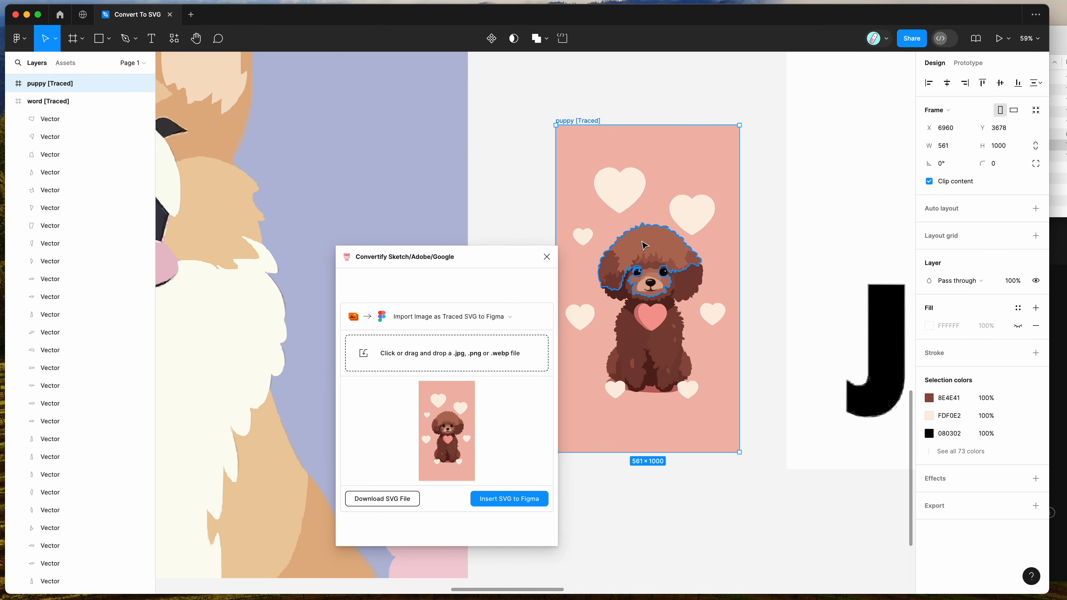
- Preview the original puppy.jpg to compare it with the traced puppy, and deselect the puppy frame
click(1058, 145)
key(space)
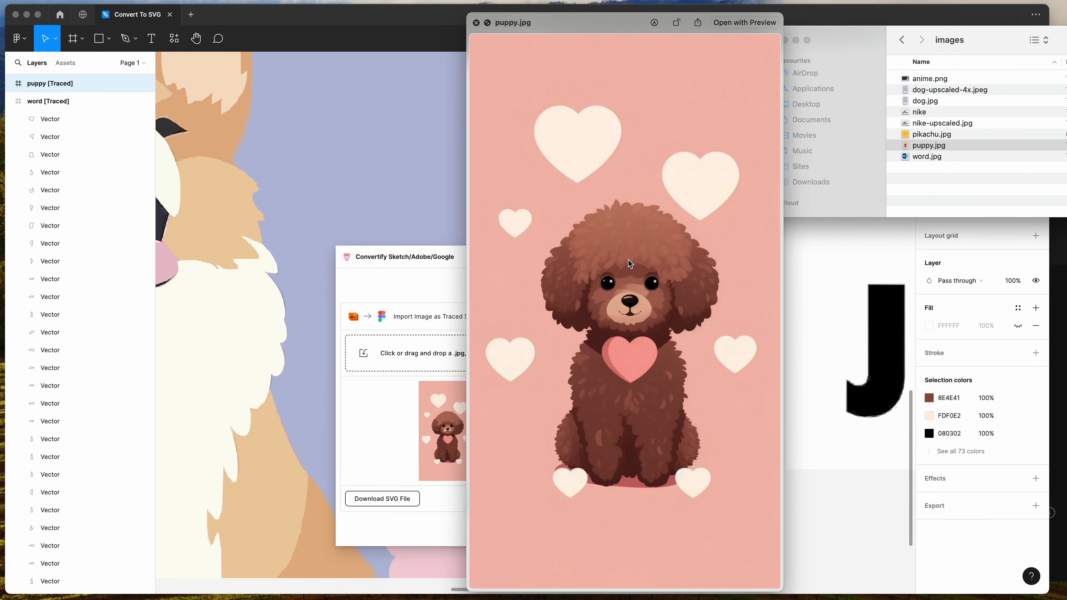
key(space)
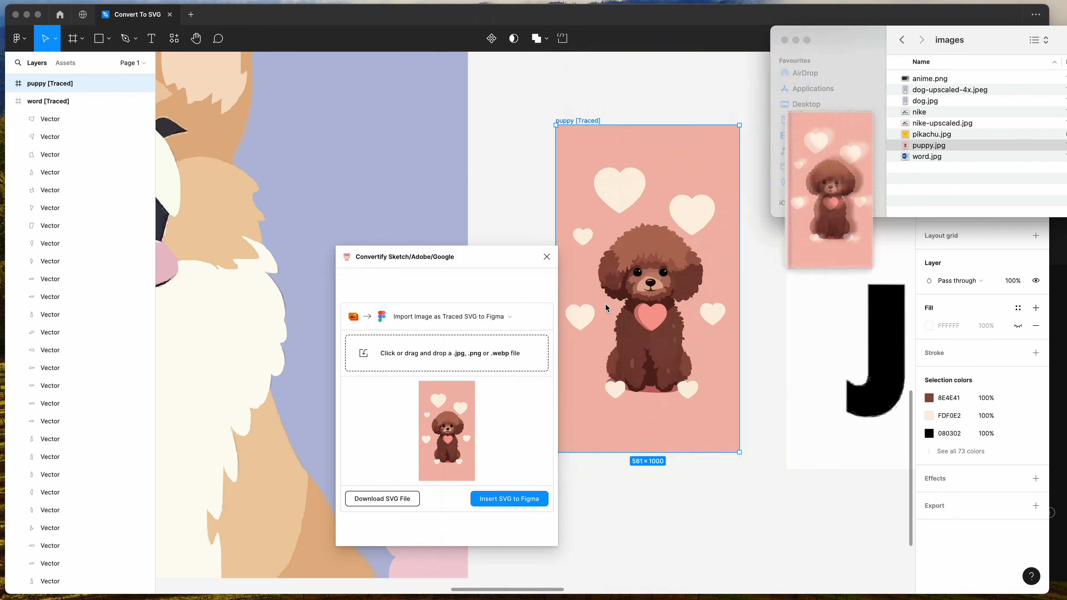
scroll(664, 279, left, 1)
click(766, 278)
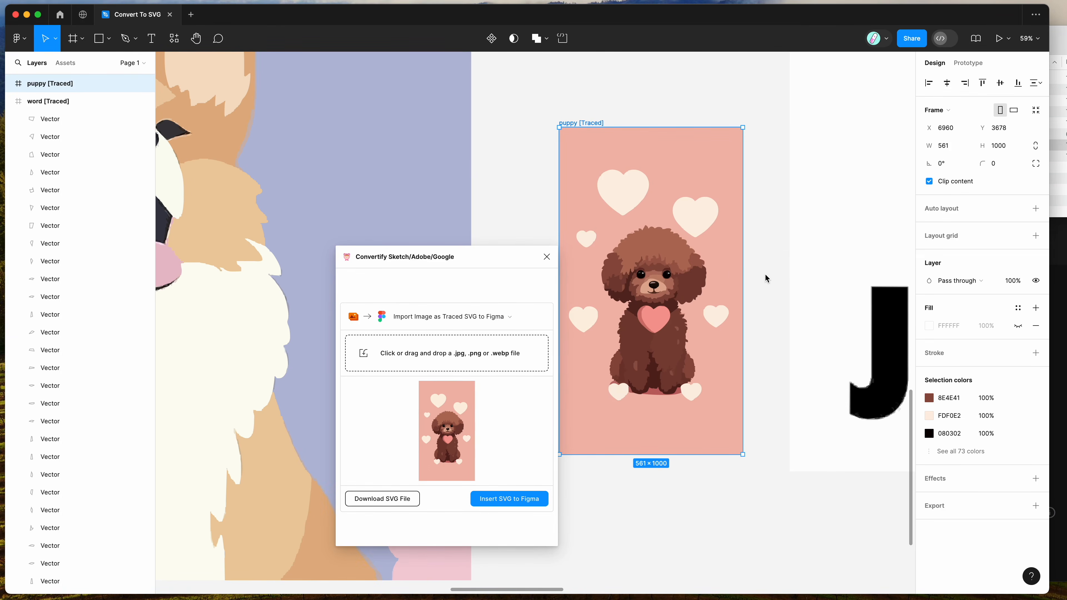
scroll(781, 280, left, 1)
click(781, 280)
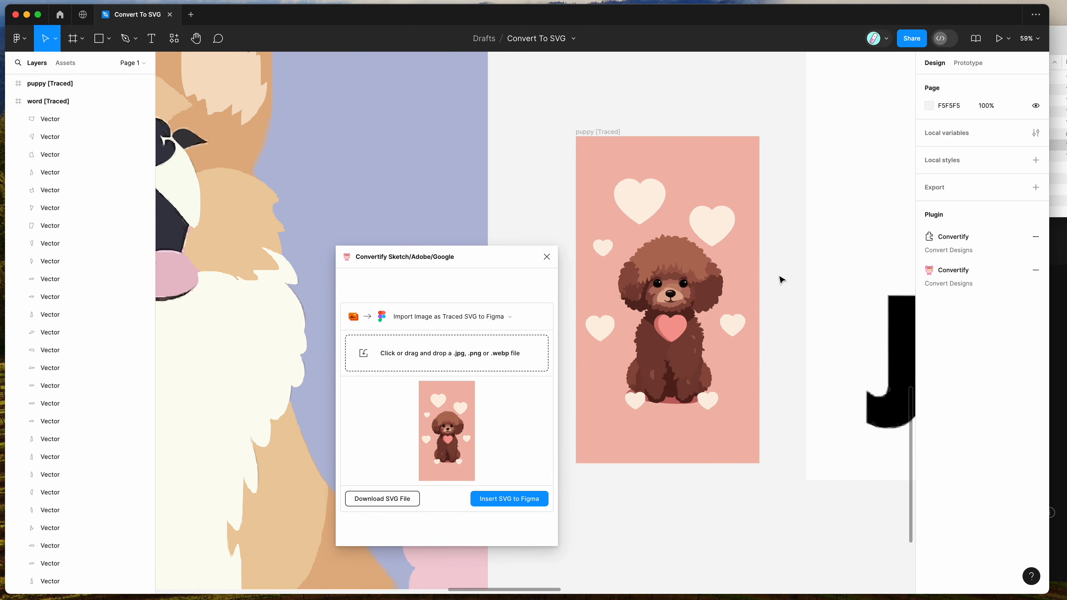
- Preview the original word.jpg from the images folder to compare it with the traced Word logo
scroll(781, 280, down, 3)
scroll(781, 280, right, 5)
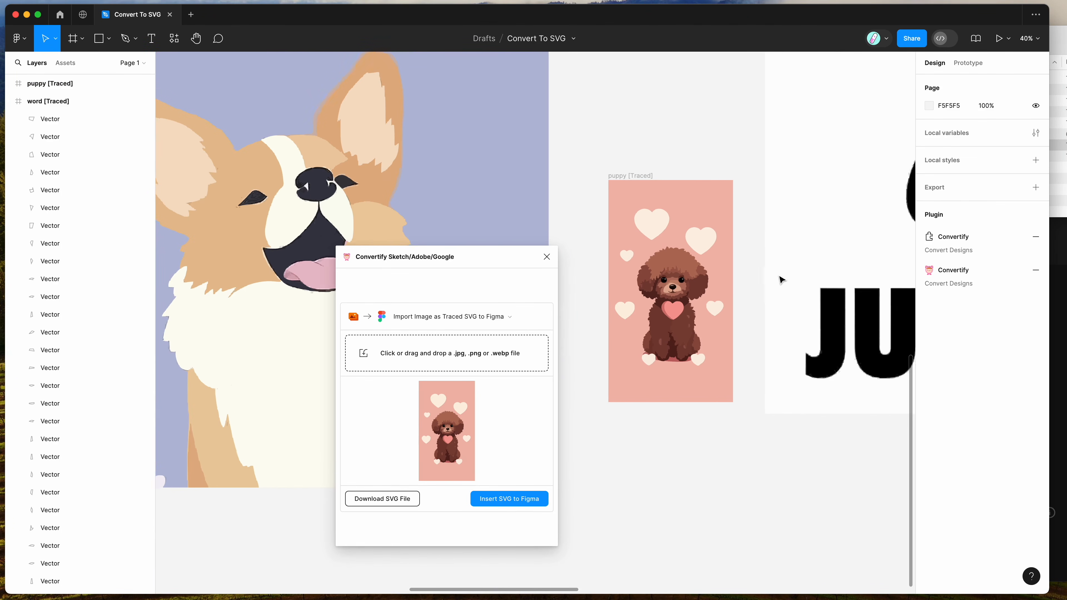
scroll(781, 280, up, 2)
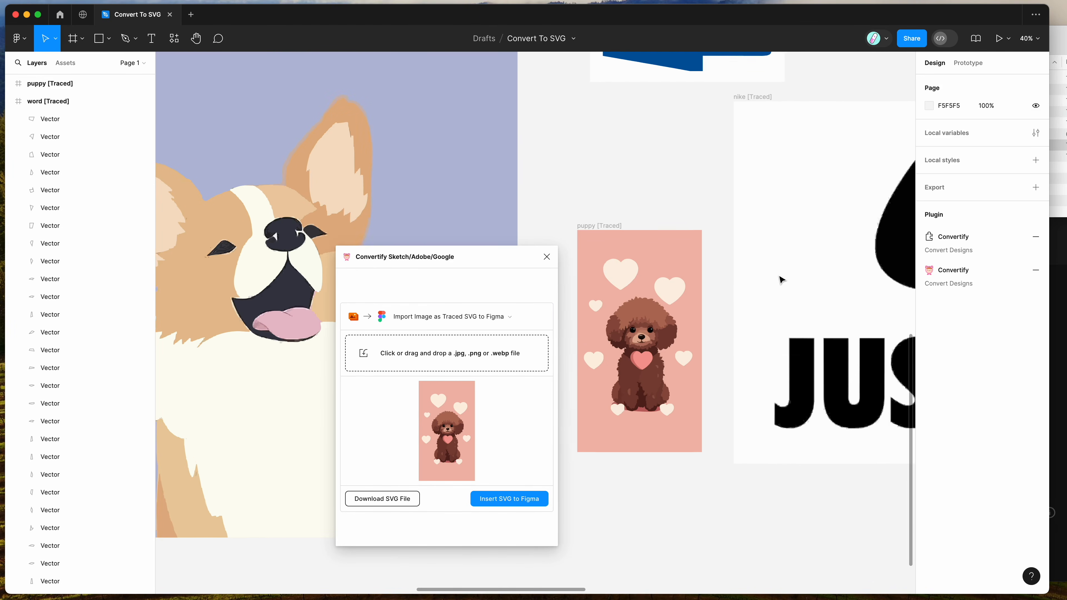
scroll(781, 280, down, 2)
scroll(781, 279, right, 6)
scroll(781, 279, up, 4)
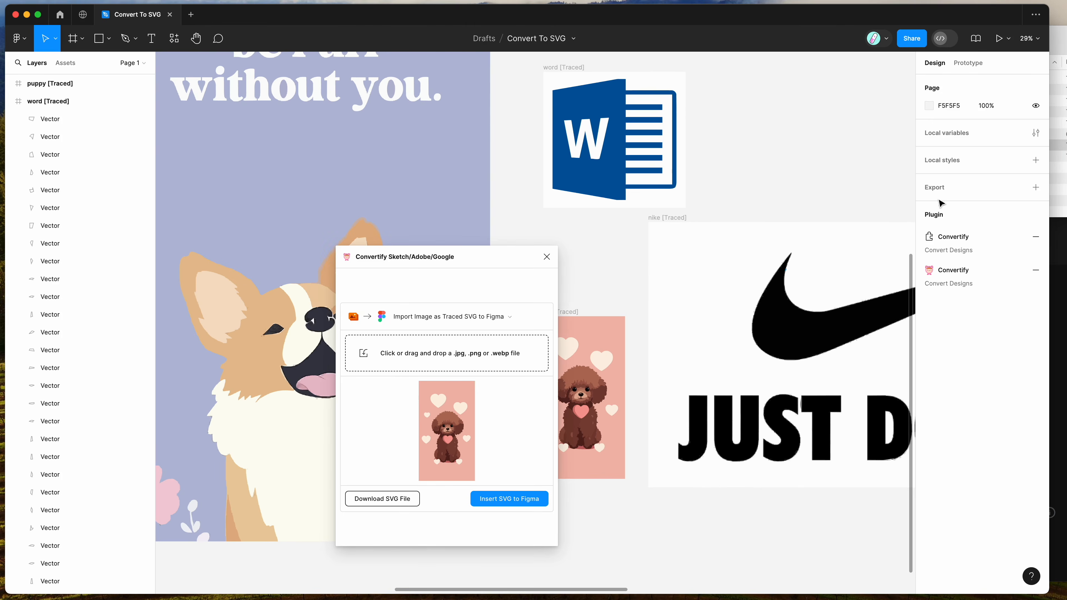
click(1065, 159)
click(928, 157)
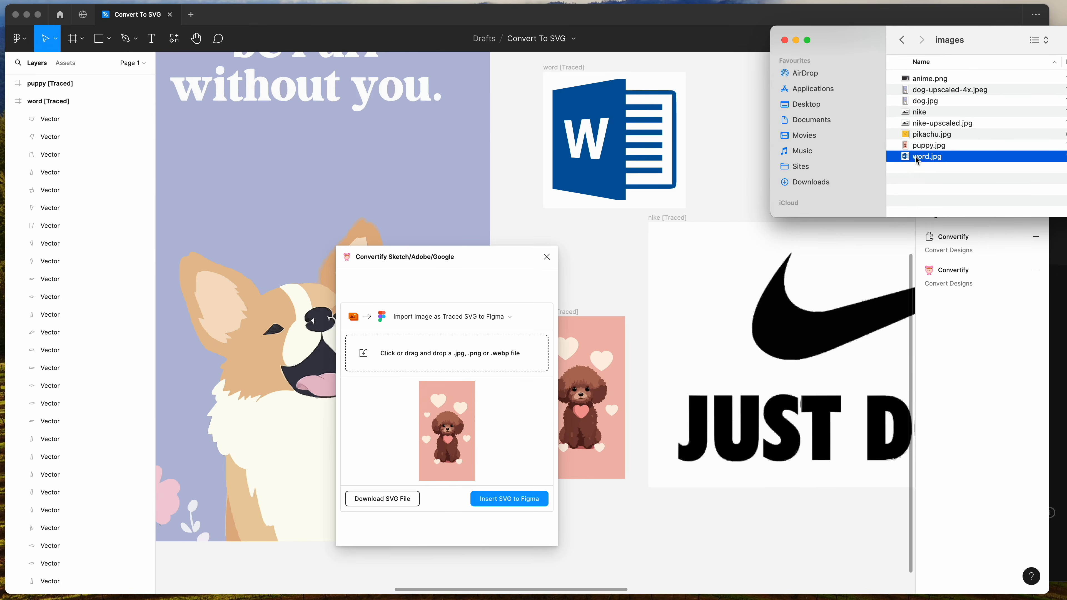
key(space)
key(space)
scroll(640, 265, up, 3)
scroll(640, 267, down, 3)
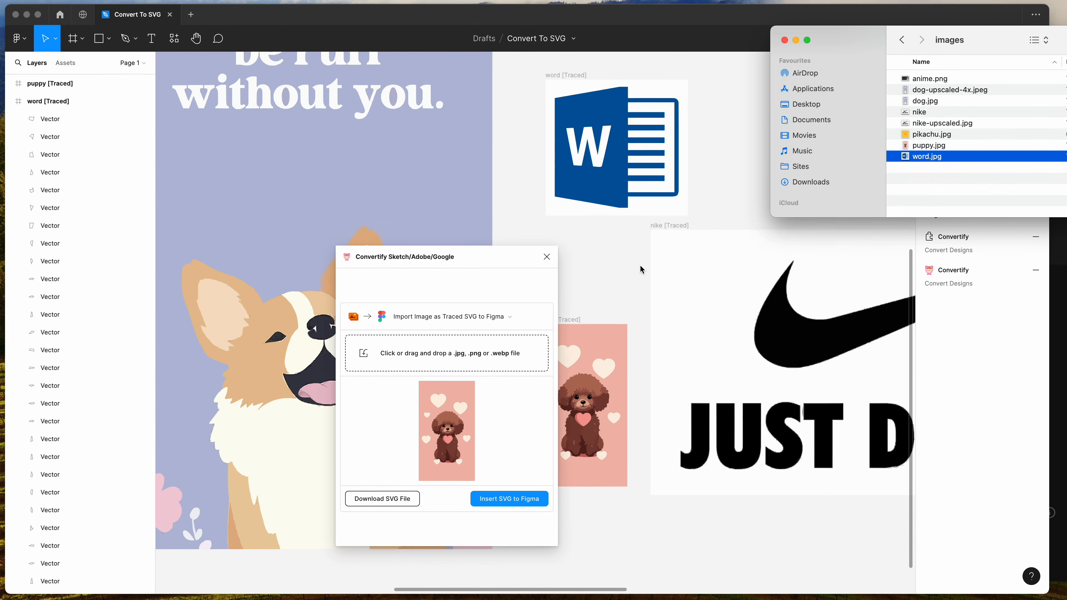
- Select the vector of the two large cream hearts in the puppy frame for a closer look
click(641, 267)
scroll(640, 266, down, 2)
click(582, 325)
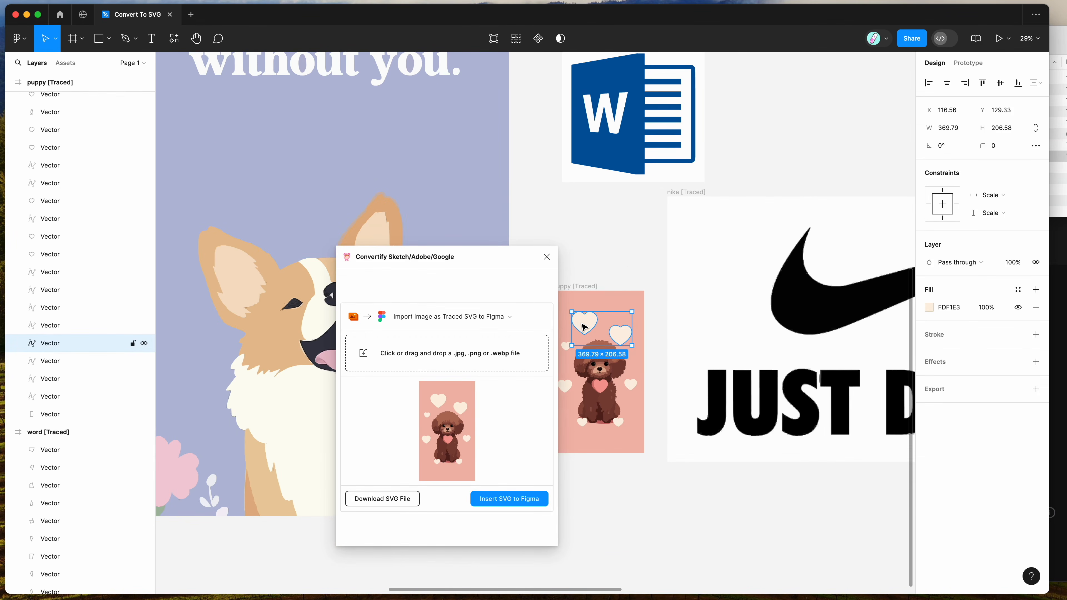
scroll(584, 327, up, 3)
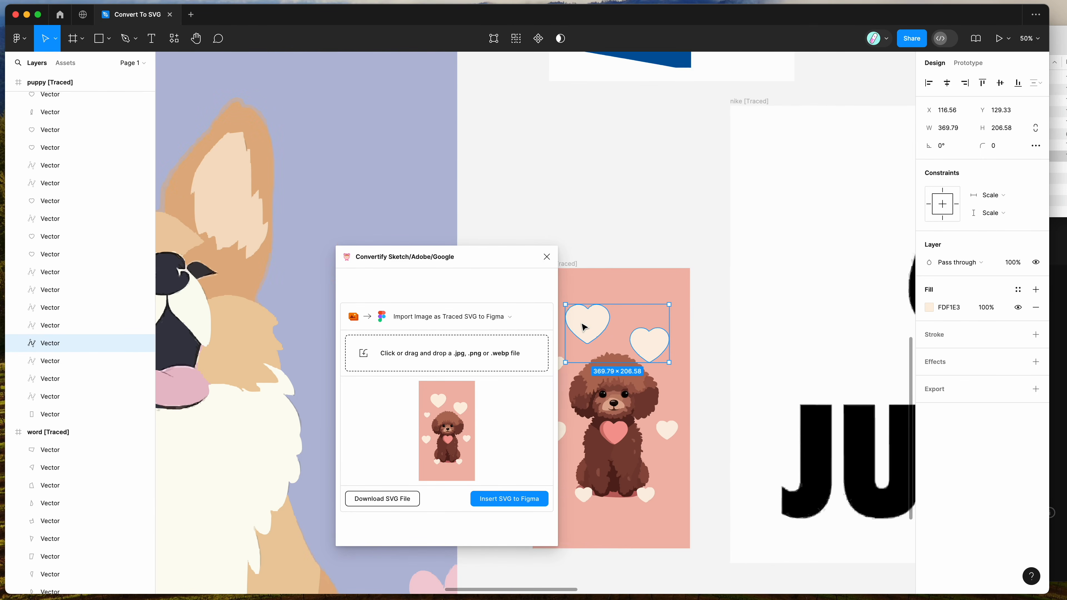
- Move the Convertify window off the puppy frame so the whole traced illustration is uncovered
scroll(584, 327, left, 2)
scroll(584, 327, down, 1)
drag(500, 258, 829, 164)
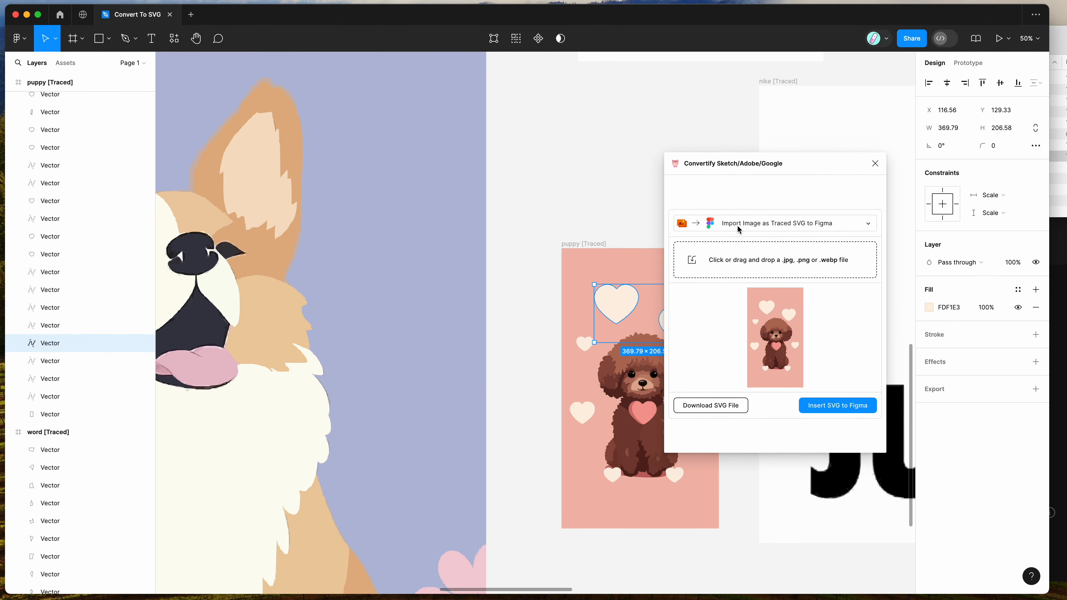
drag(772, 163, 849, 154)
scroll(621, 161, down, 3)
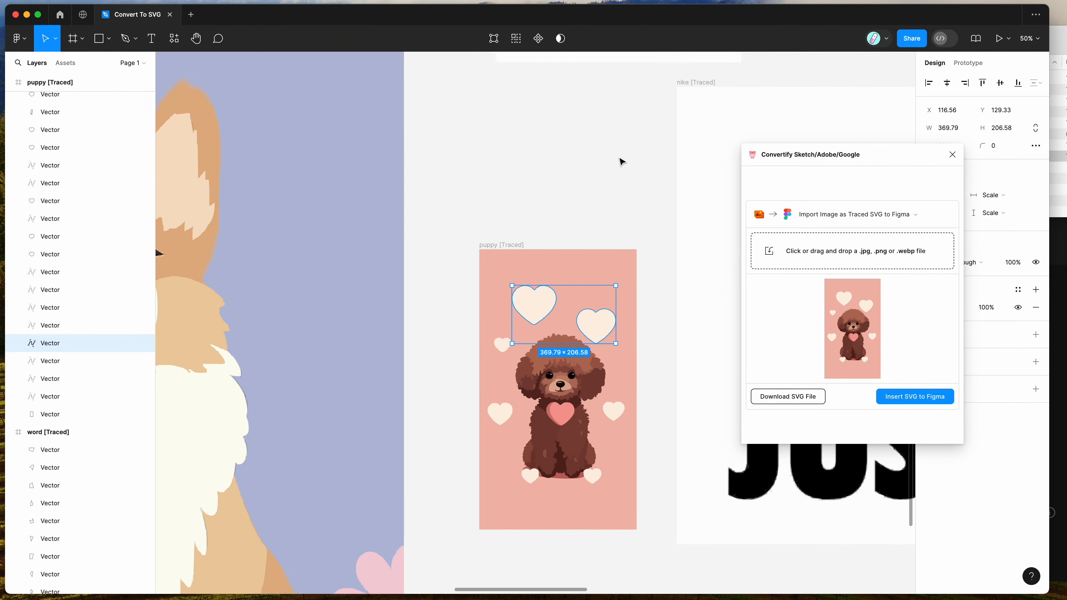
- Deselect the heart vector and examine the traced puppy up close and beside the other frames
scroll(547, 164, right, 3)
click(509, 171)
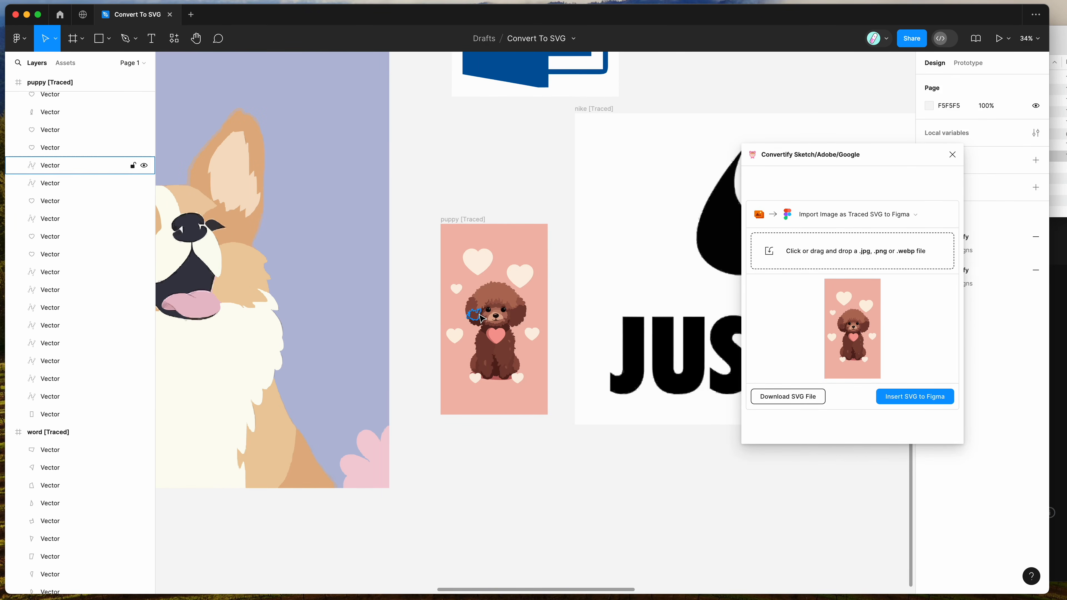
scroll(479, 315, up, 5)
scroll(529, 281, down, 5)
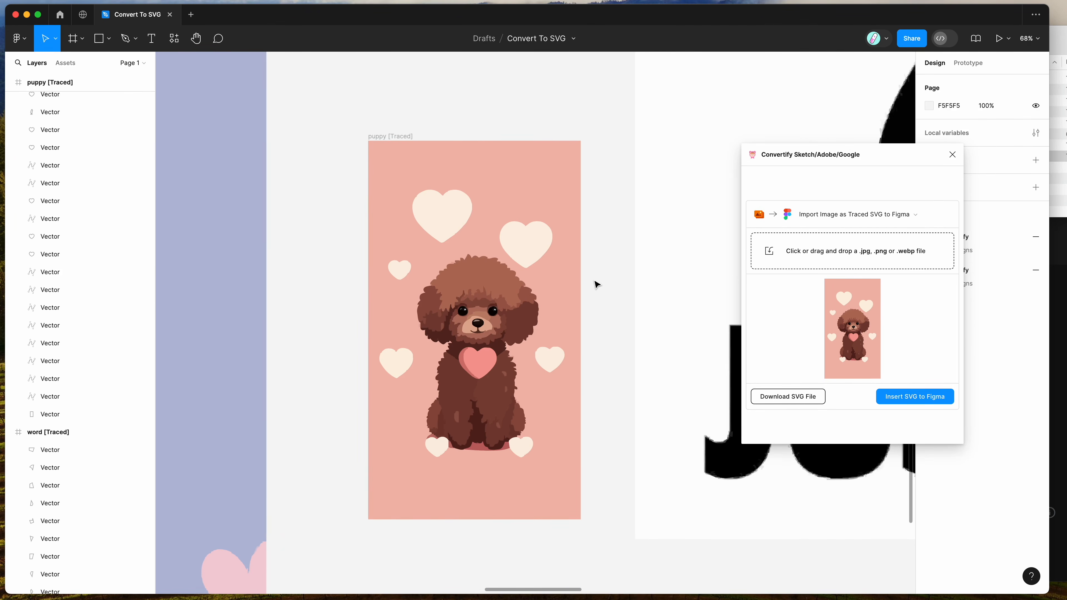
scroll(597, 285, down, 5)
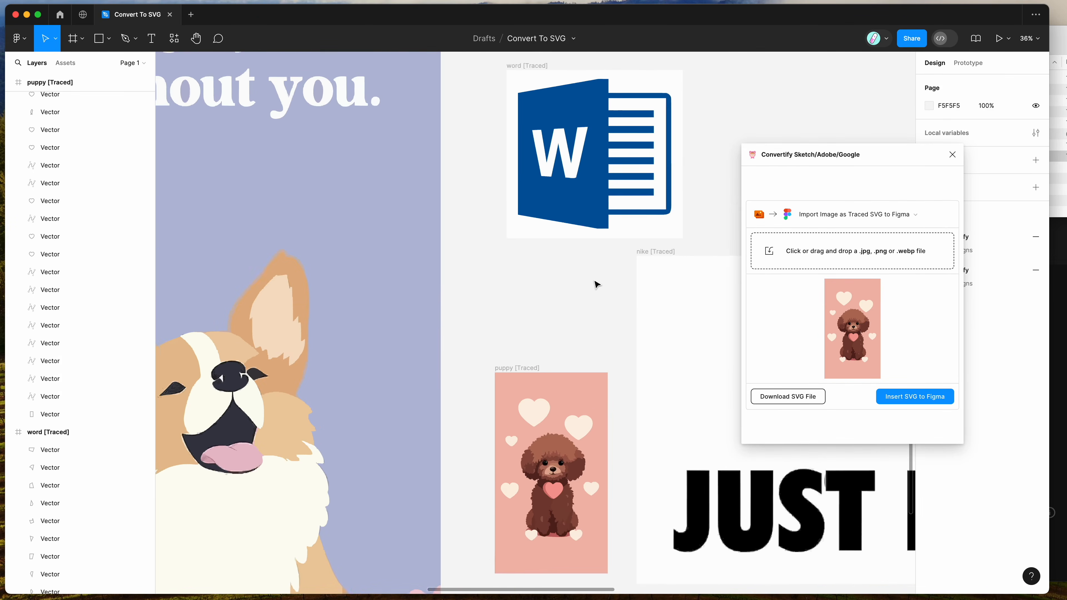
scroll(597, 285, down, 3)
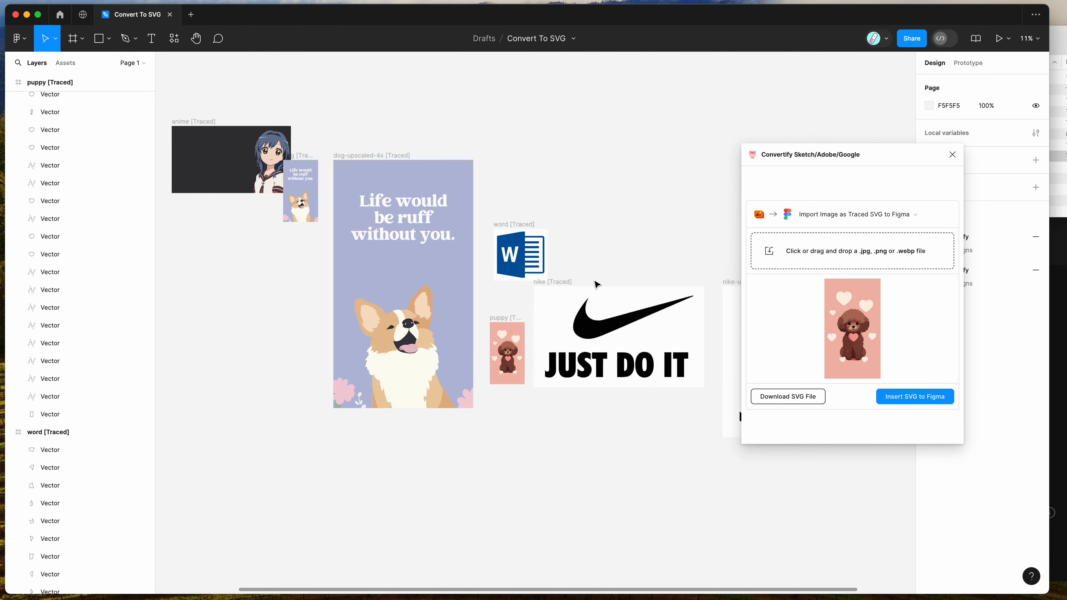
- Move the small dog frame off the anime frame to about X 3828, Y 1112
scroll(597, 285, left, 5)
scroll(597, 284, up, 10)
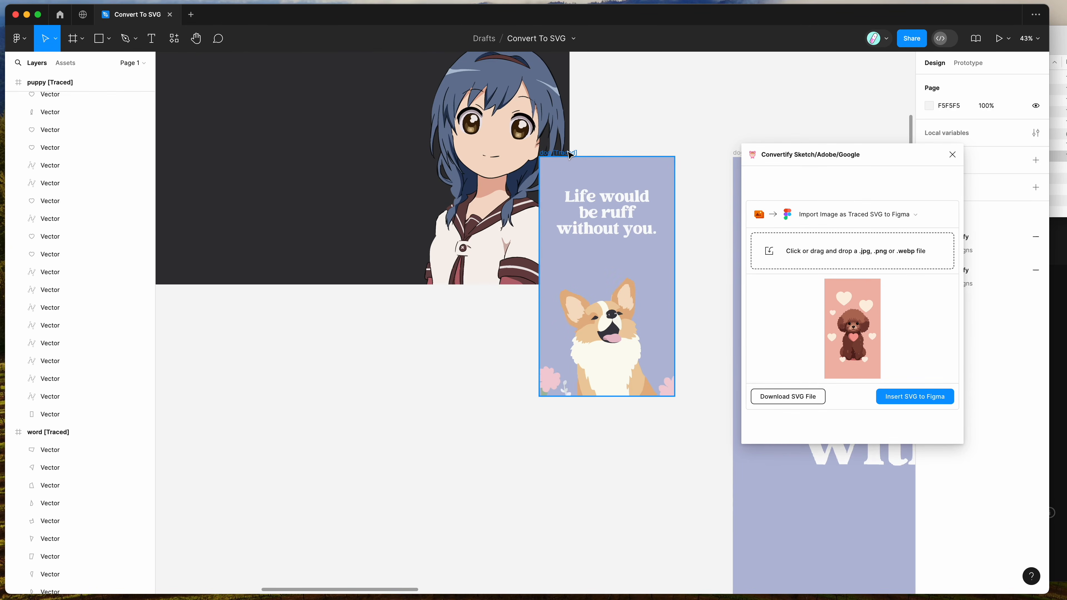
drag(570, 155, 617, 167)
- Review Convertify's conversion options and keep Import Image as Traced SVG to Figma
click(818, 215)
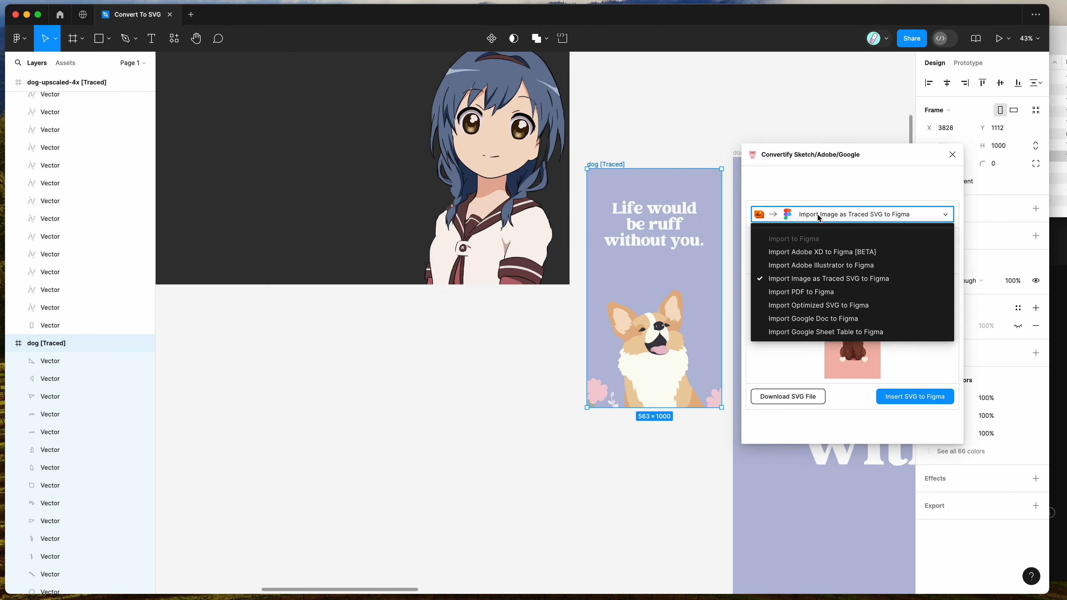
scroll(801, 245, up, 2)
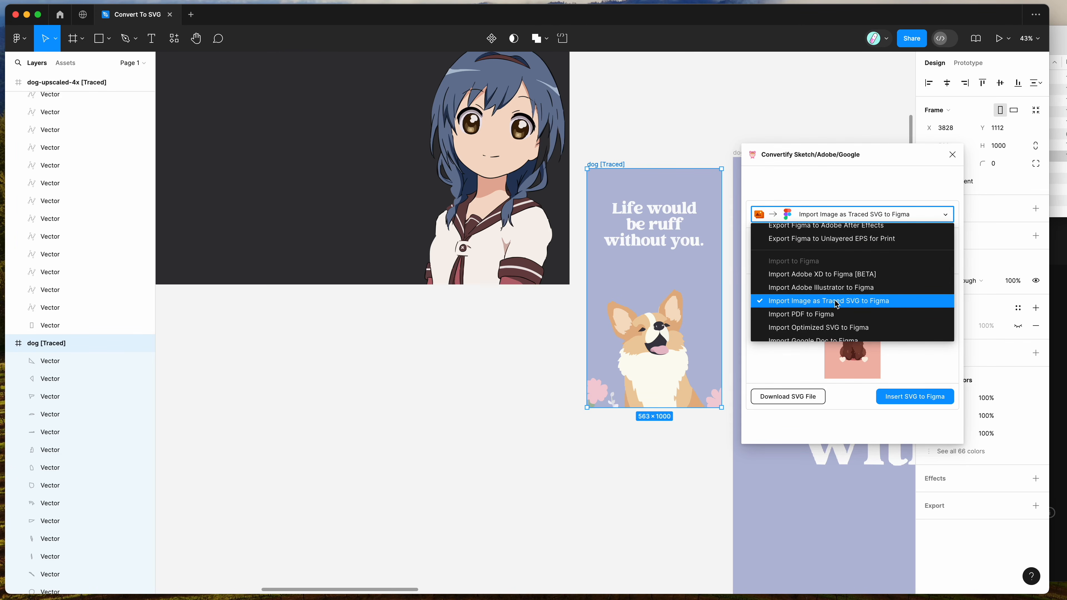
click(846, 303)
- Move the Convertify window higher, shift the images folder window aside, and return to Figma
drag(831, 151, 817, 114)
click(1058, 193)
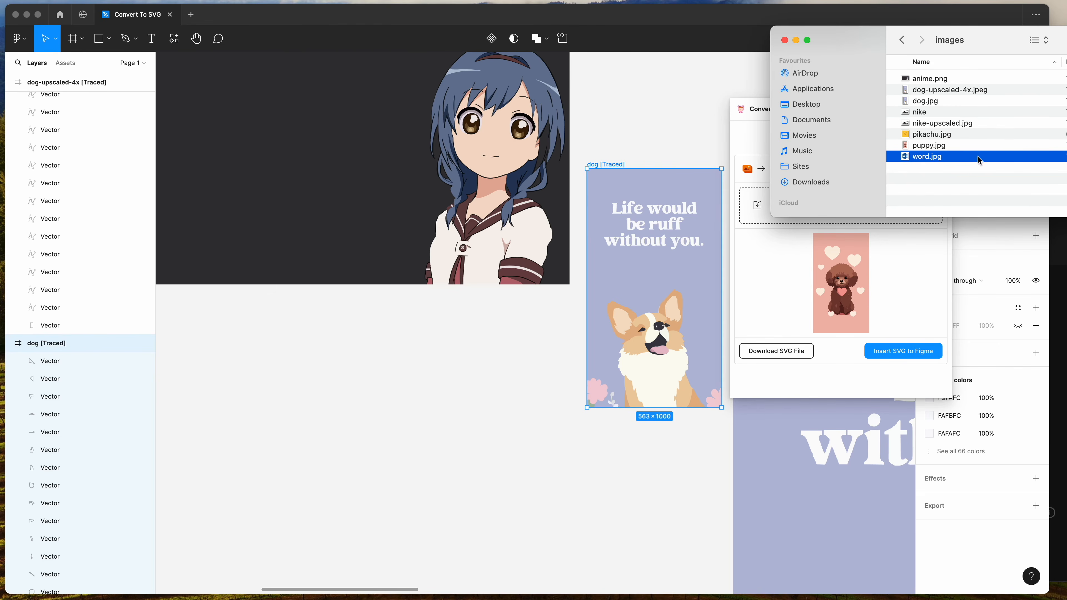
click(938, 83)
drag(953, 52, 996, 49)
click(794, 139)
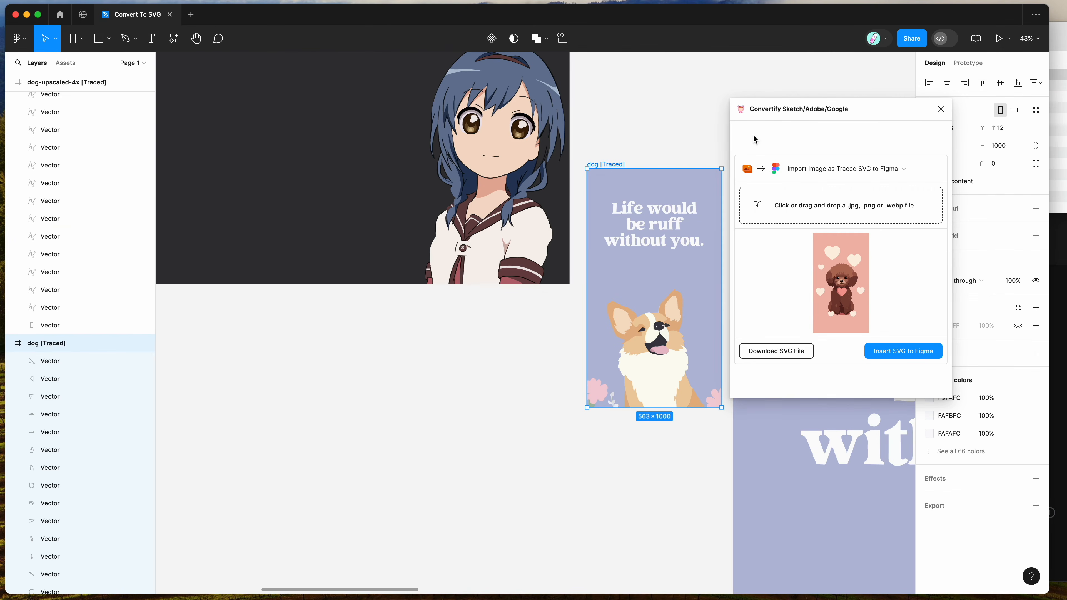
- Look over all the traced frames on the canvas, from pikachu to nike
scroll(692, 126, down, 5)
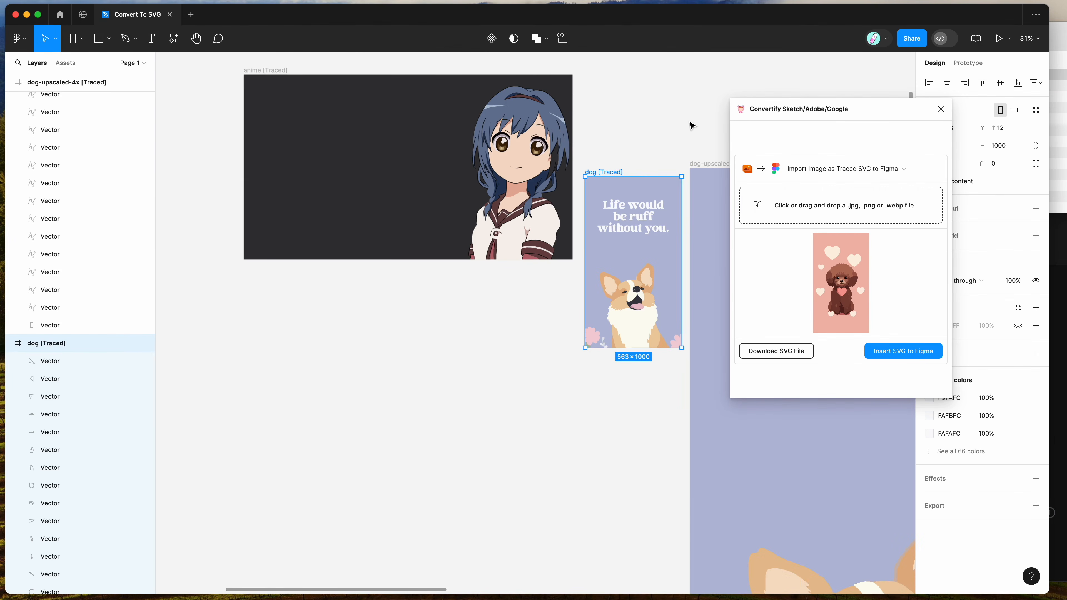
scroll(692, 126, down, 1)
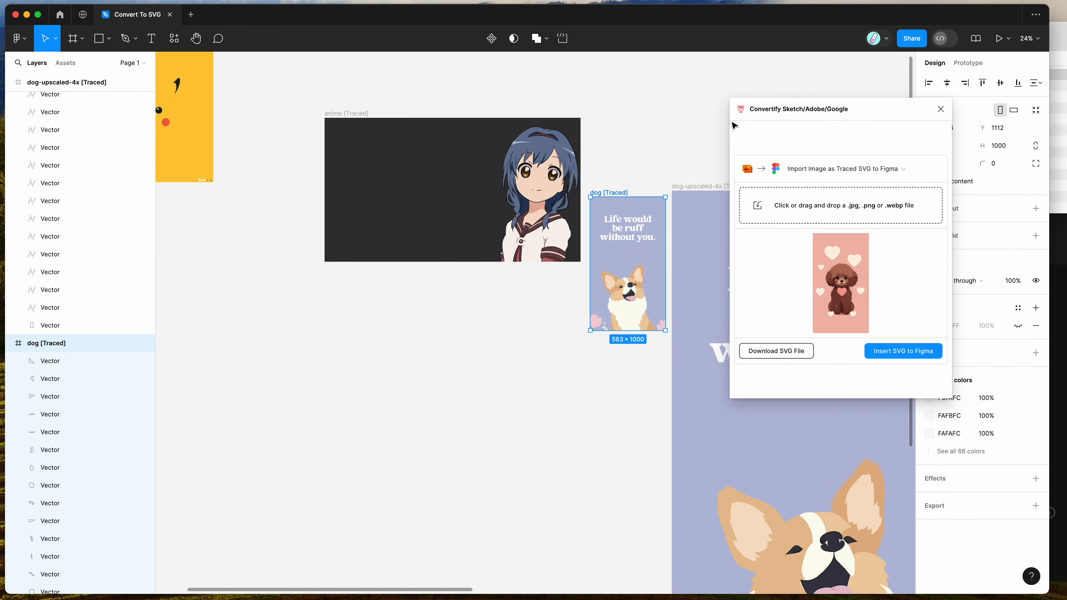
scroll(655, 128, left, 5)
scroll(654, 128, down, 5)
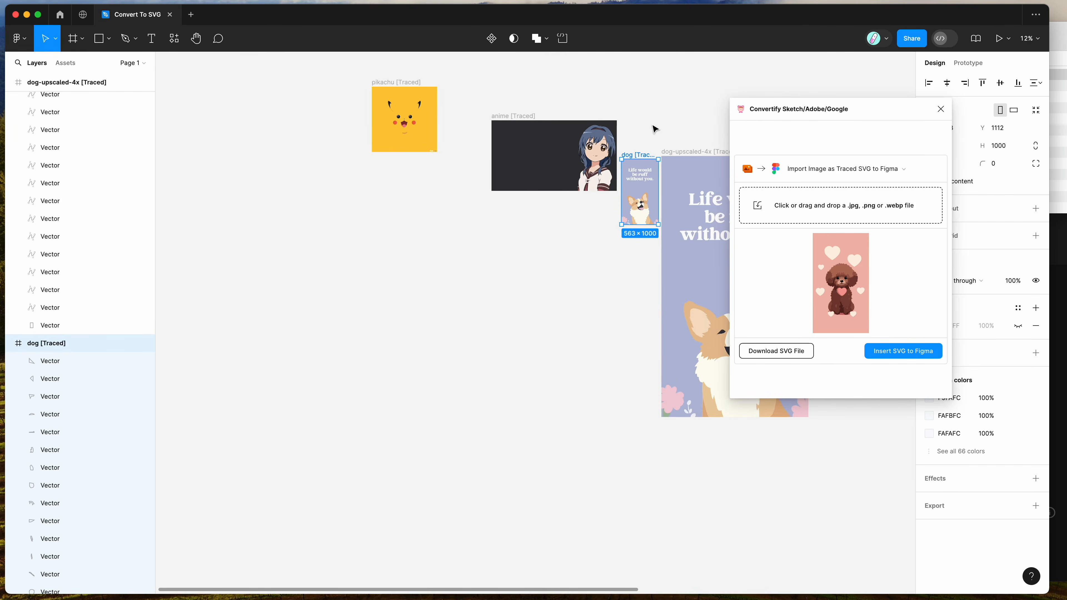
scroll(655, 128, right, 3)
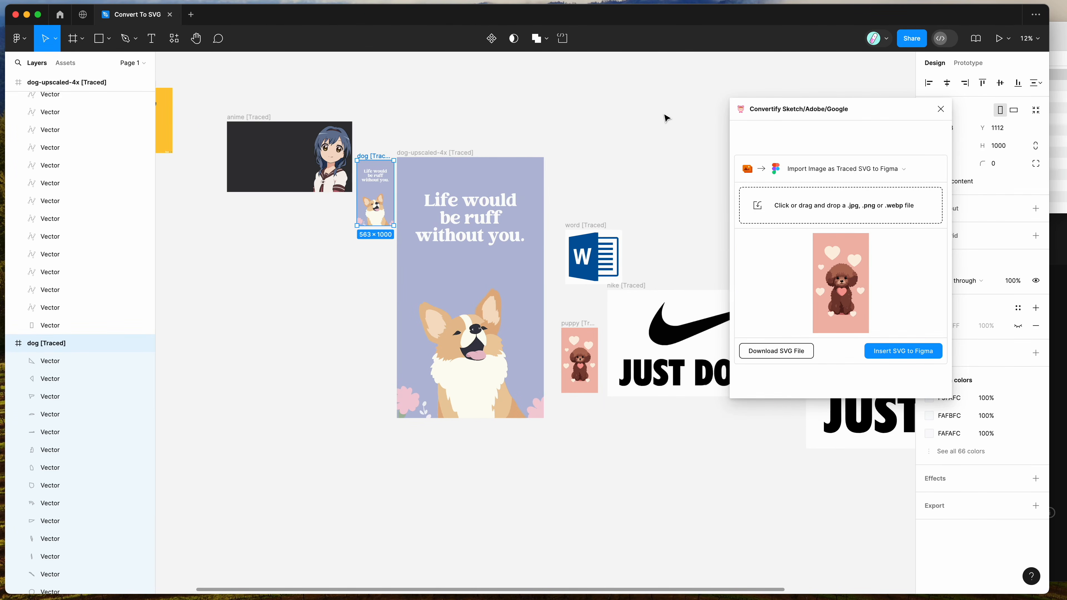